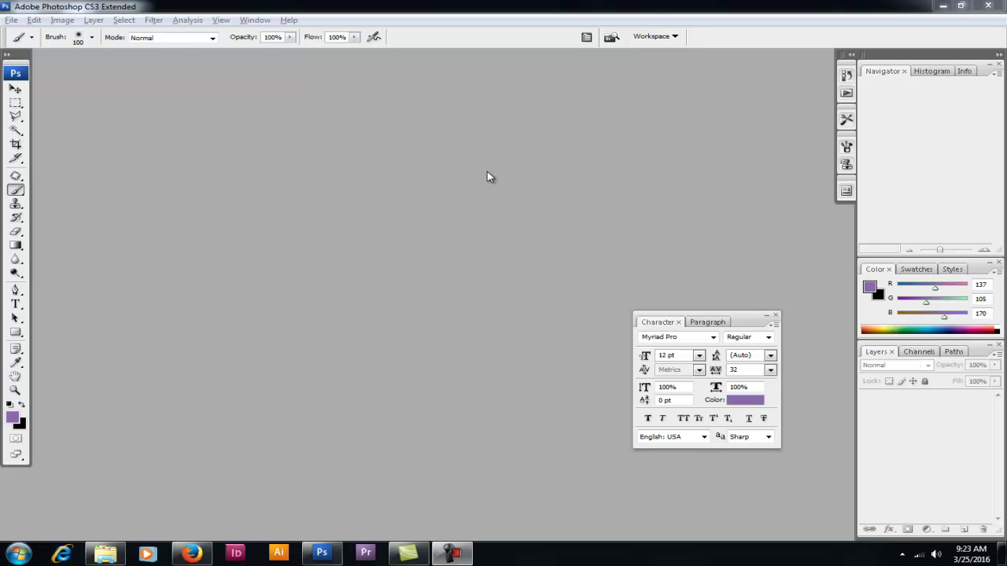
Step: Start an import from the CanoScan LiDE 110 scanner and switch ScanGear to Advanced Mode
{"action": "left_click", "coordinate": [12, 21]}
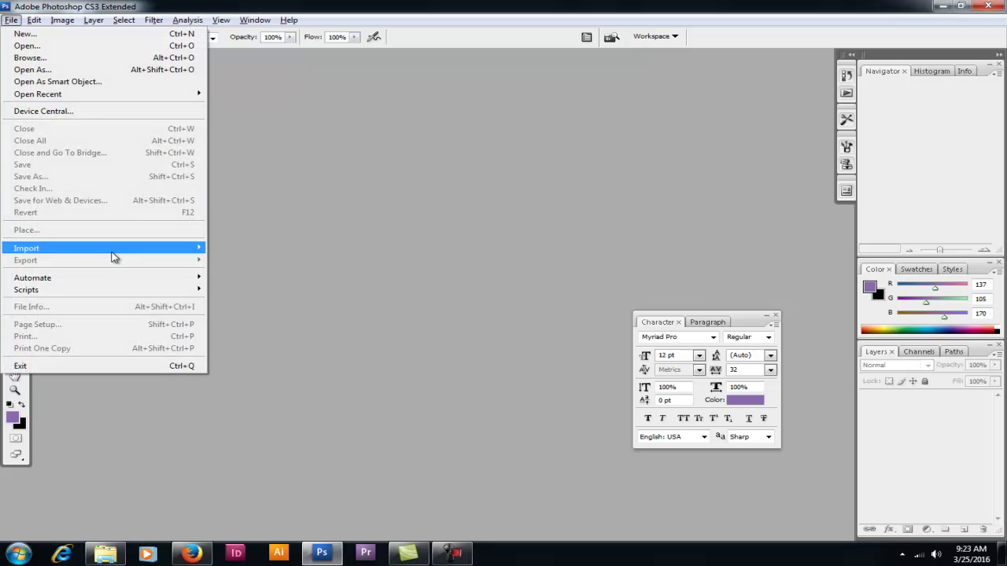
{"action": "mouse_move", "coordinate": [113, 249]}
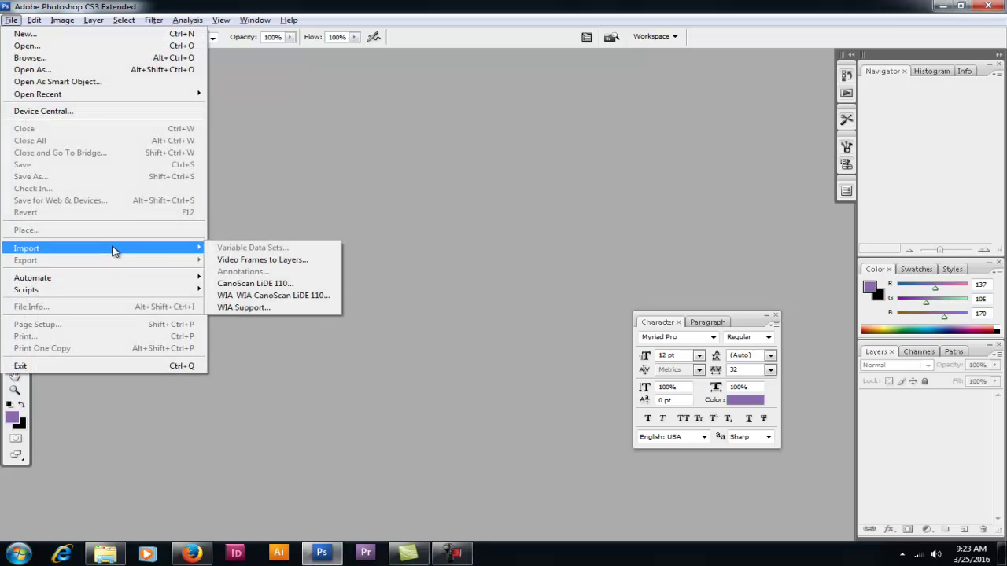
{"action": "left_click", "coordinate": [252, 285]}
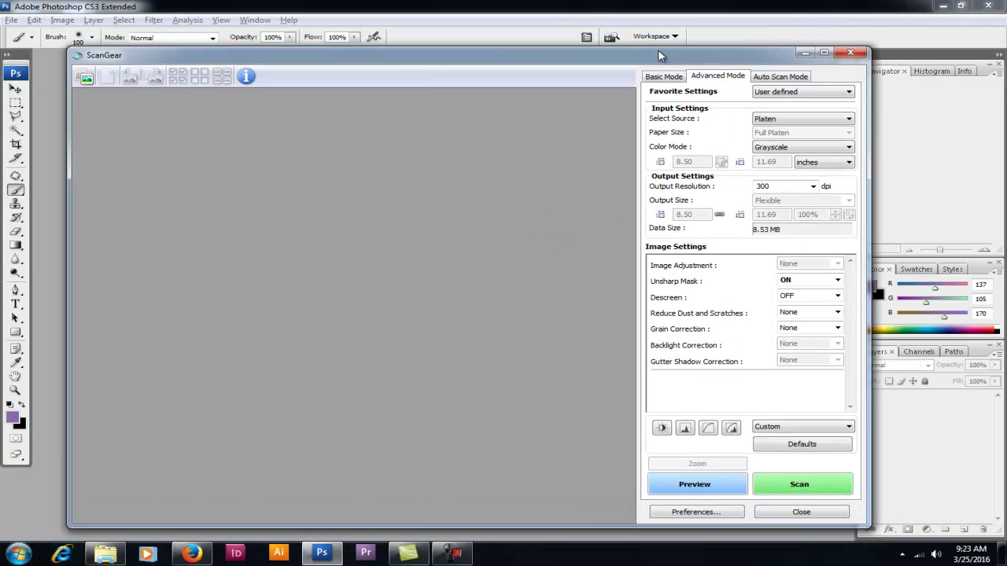
{"action": "left_click", "coordinate": [688, 57]}
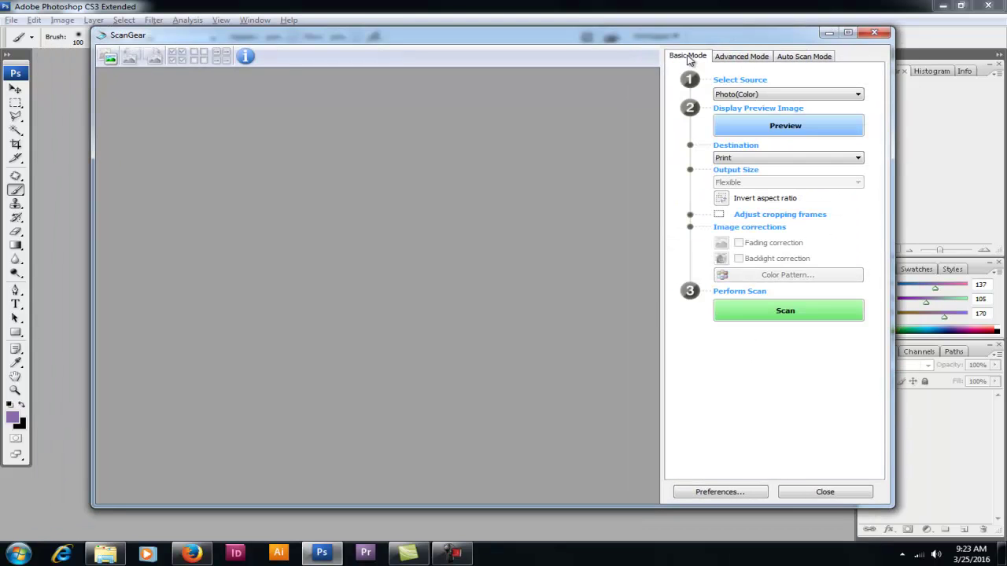
{"action": "left_click", "coordinate": [740, 58]}
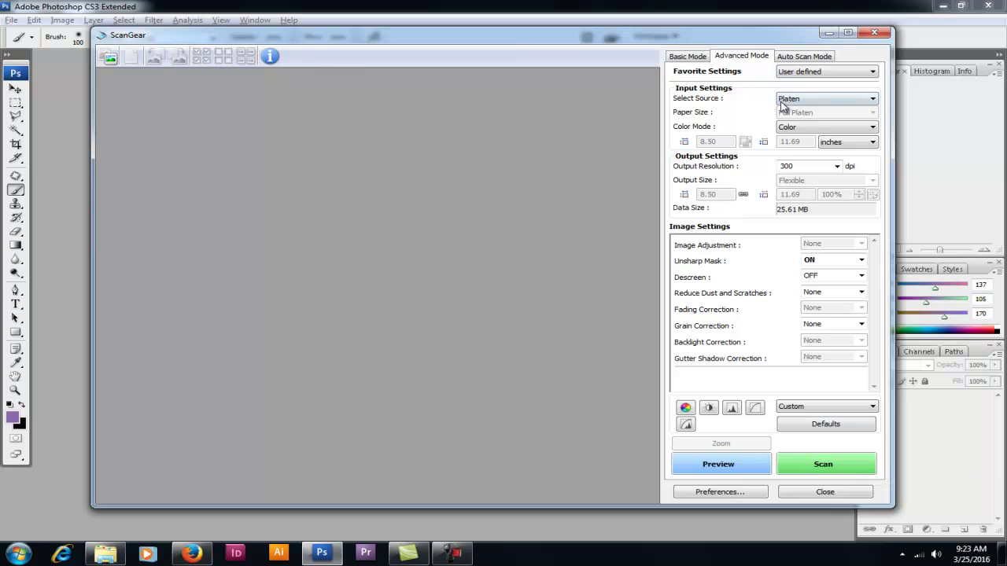
Step: Set the output resolution to 300 dpi with Platen as the source and scan the drawing
{"action": "left_click", "coordinate": [837, 167]}
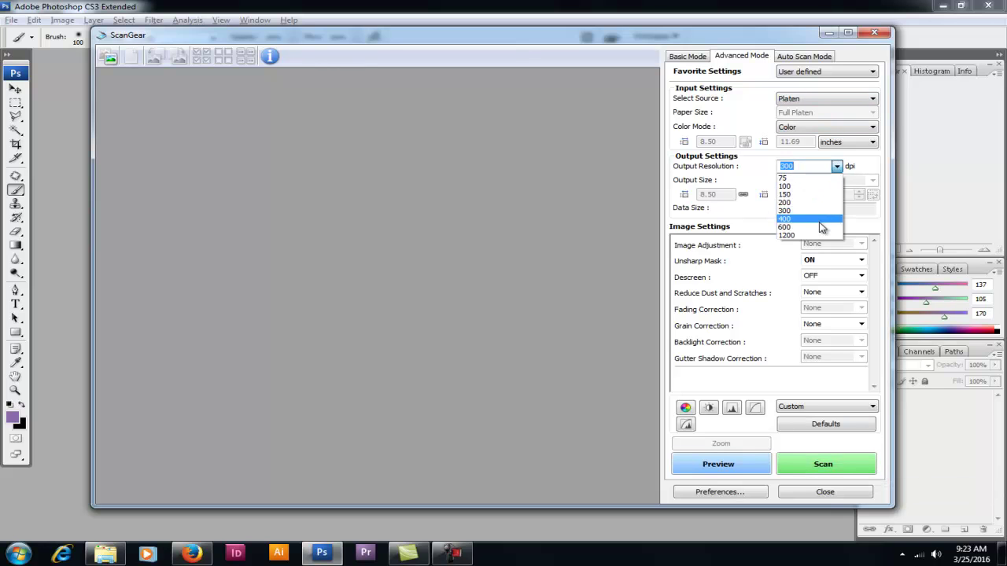
{"action": "left_click", "coordinate": [839, 166]}
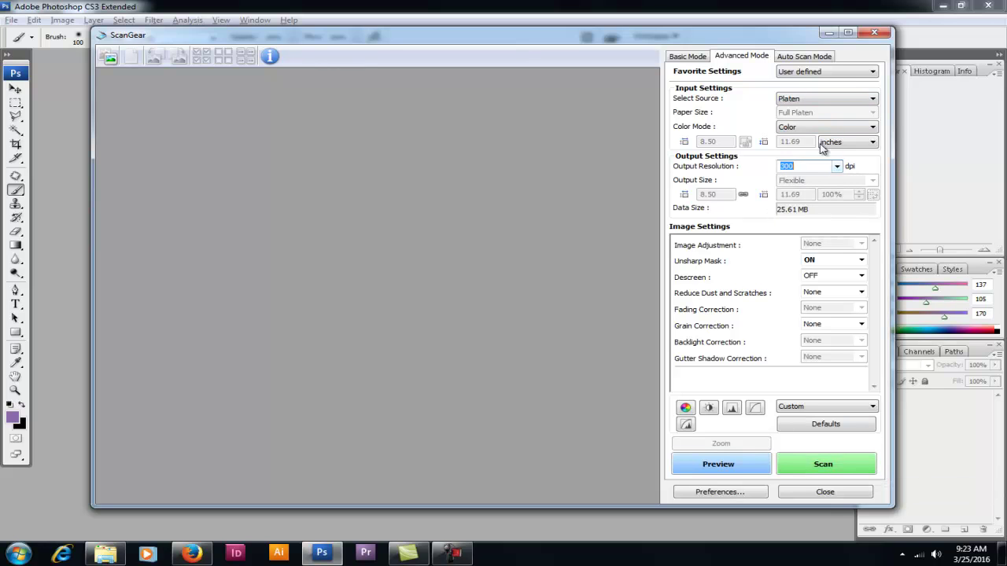
{"action": "left_click", "coordinate": [838, 167]}
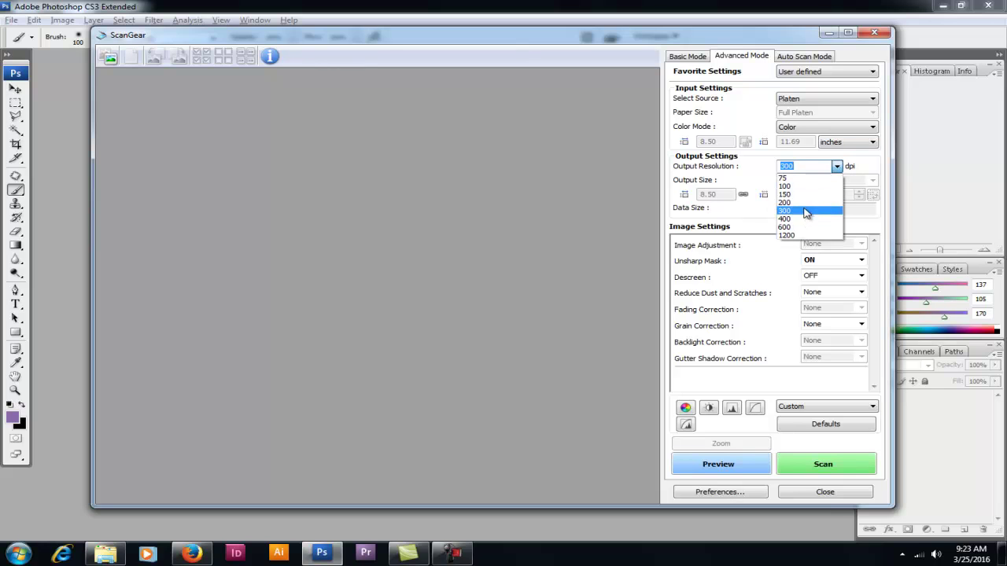
{"action": "left_click", "coordinate": [804, 214]}
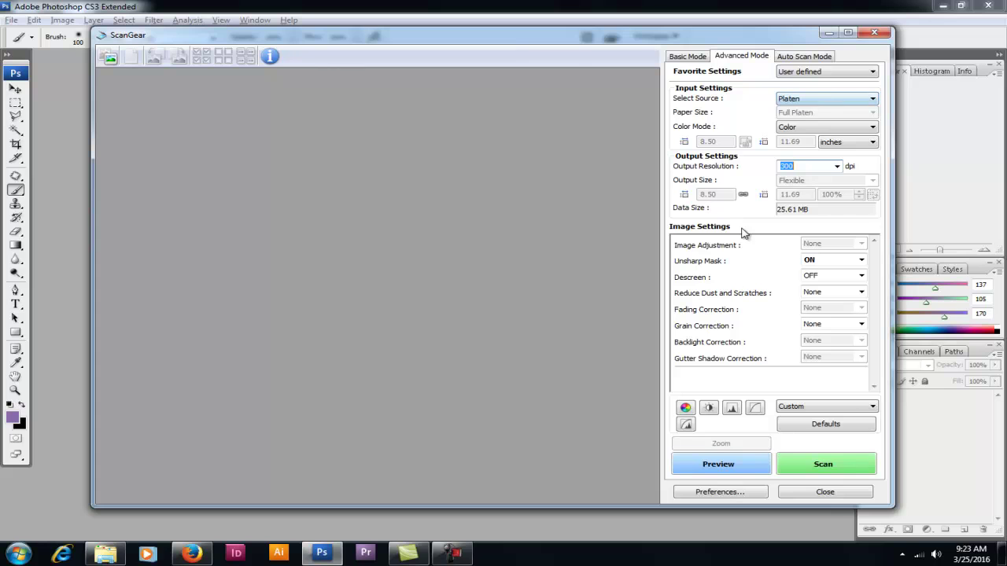
{"action": "left_click", "coordinate": [820, 103]}
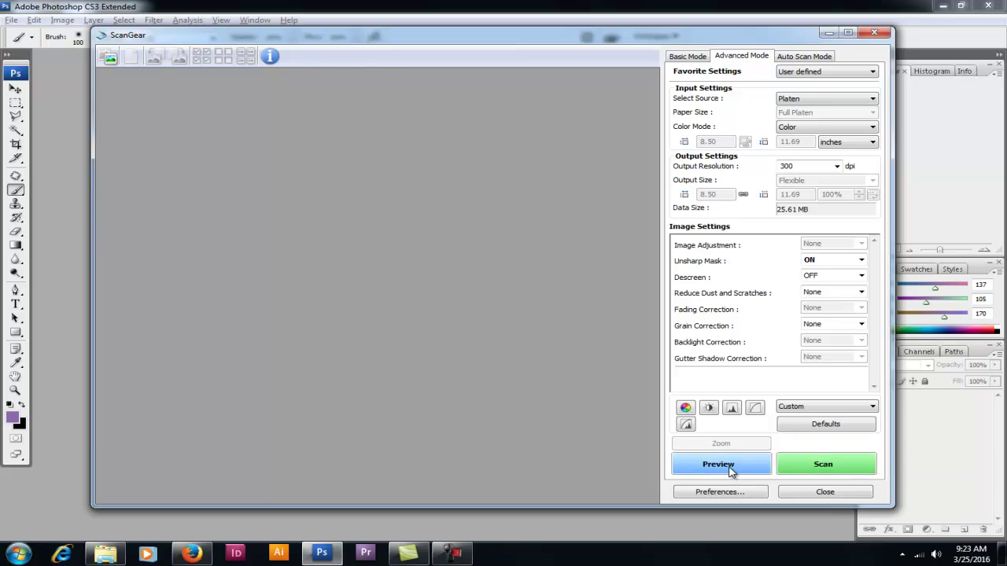
{"action": "left_click", "coordinate": [814, 467]}
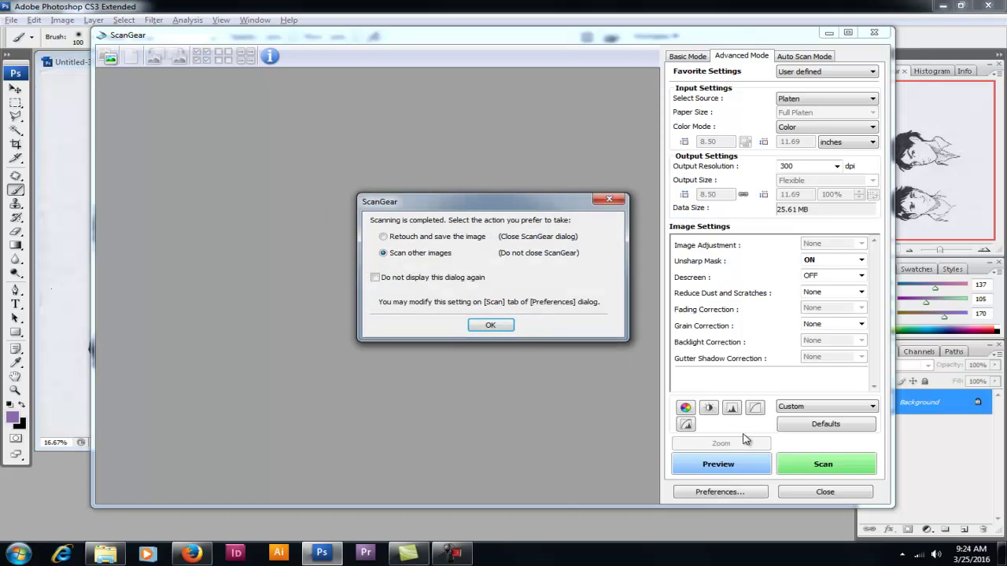
Step: Dismiss the scan-completed prompt with "Scan other images" selected, and close ScanGear
{"action": "left_click_drag", "start_coordinate": [393, 203], "coordinate": [428, 190]}
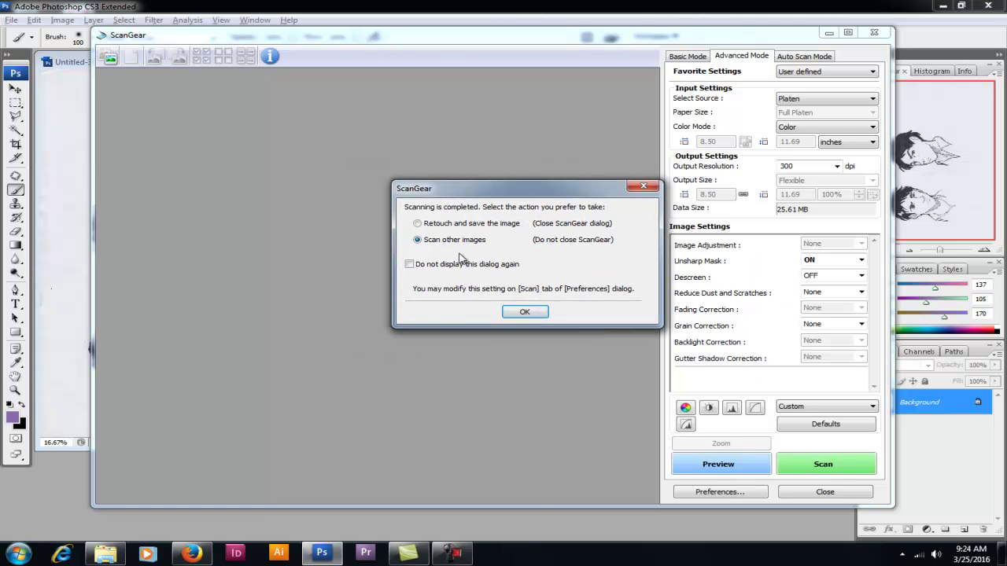
{"action": "left_click", "coordinate": [441, 223]}
{"action": "left_click", "coordinate": [452, 241]}
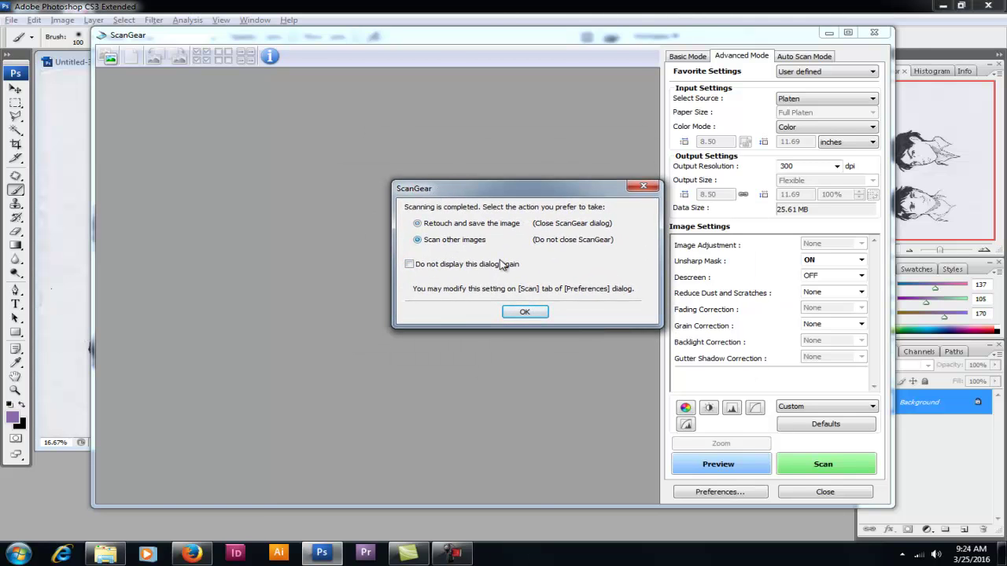
{"action": "left_click", "coordinate": [409, 264]}
{"action": "left_click", "coordinate": [525, 313]}
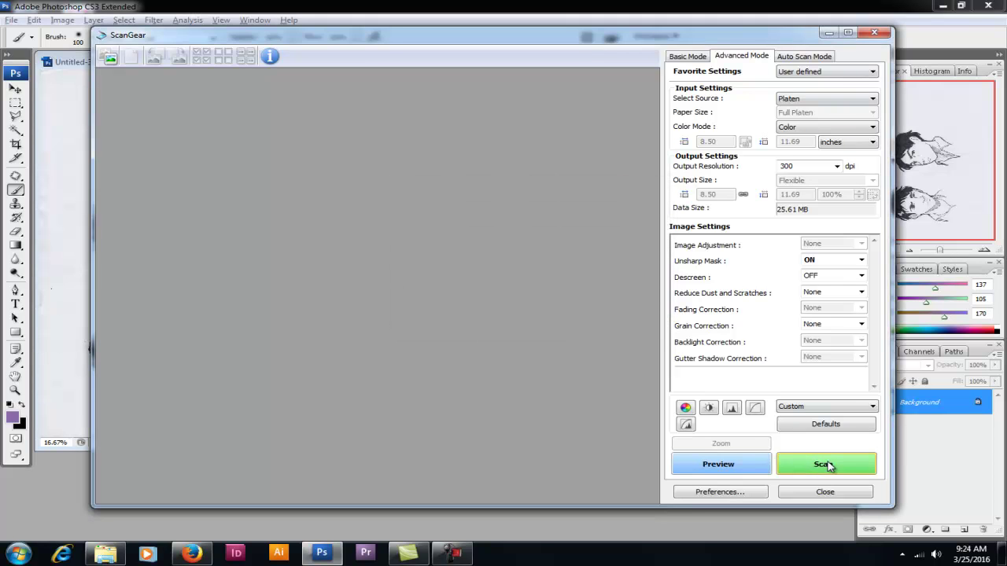
{"action": "left_click", "coordinate": [873, 35]}
Step: Rotate the scanned drawing's canvas 90° clockwise so the two heads stand upright
{"action": "mouse_move", "coordinate": [213, 63]}
{"action": "left_mouse_down"}
{"action": "mouse_move", "coordinate": [459, 92]}
{"action": "mouse_move", "coordinate": [366, 83]}
{"action": "mouse_move", "coordinate": [373, 89]}
{"action": "left_mouse_up"}
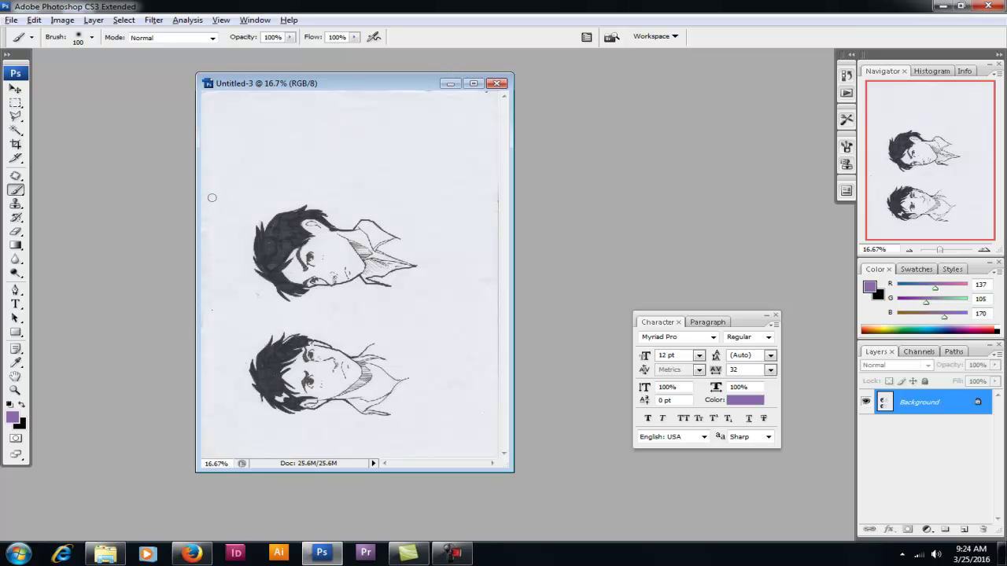
{"action": "left_click", "coordinate": [63, 20]}
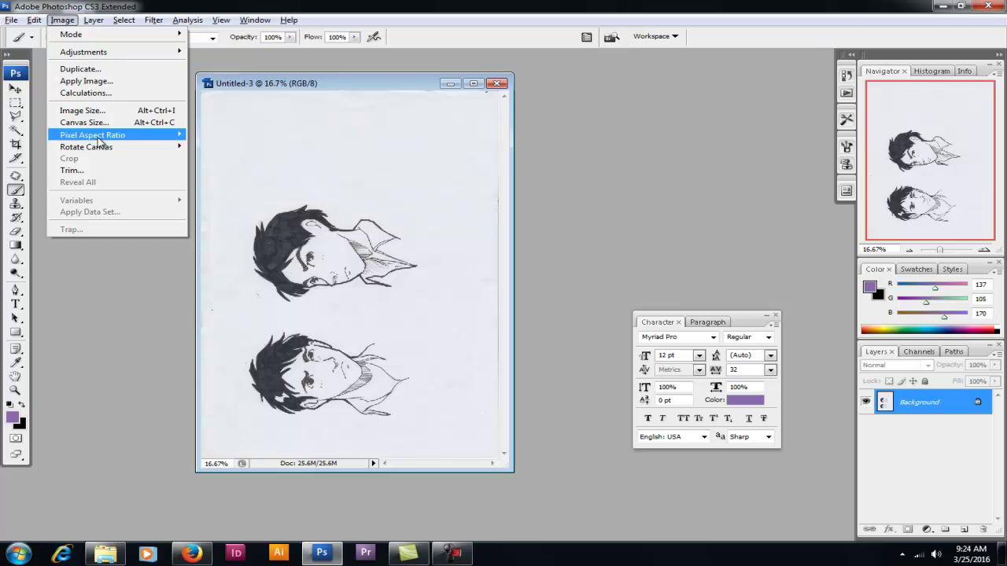
{"action": "mouse_move", "coordinate": [122, 152]}
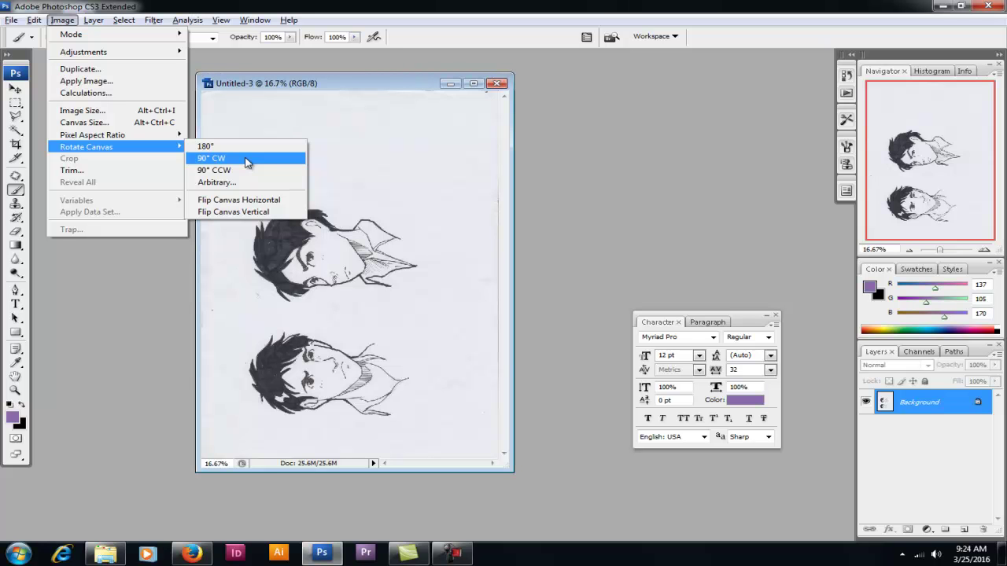
{"action": "left_click", "coordinate": [246, 162]}
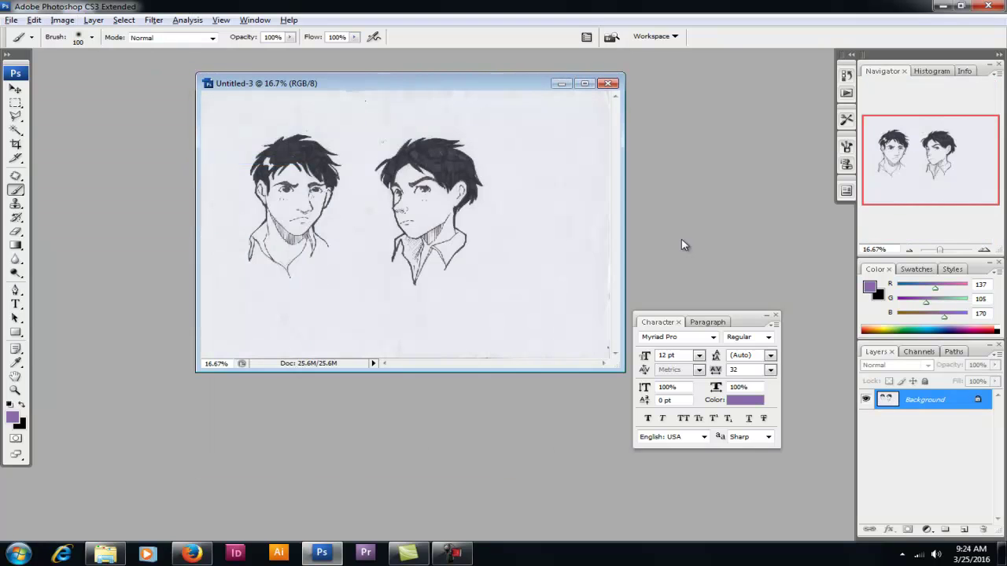
Step: Cycle the scanned document through the screen modes and finish in maximized screen mode
{"action": "left_click", "coordinate": [378, 217], "text": "ctrl"}
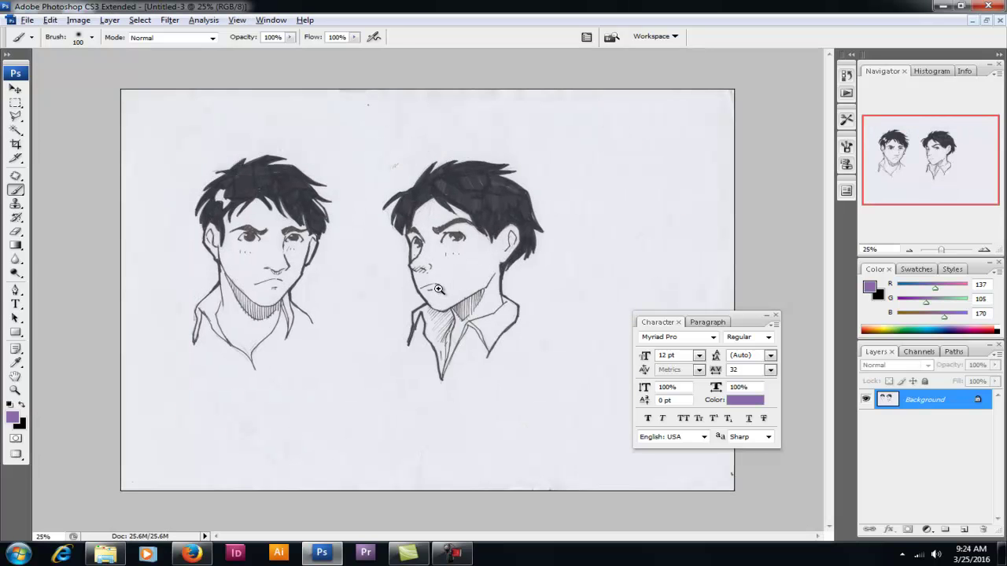
{"action": "key", "text": "f"}
{"action": "key", "text": "f"}
{"action": "key", "text": "f"}
{"action": "key", "text": "f"}
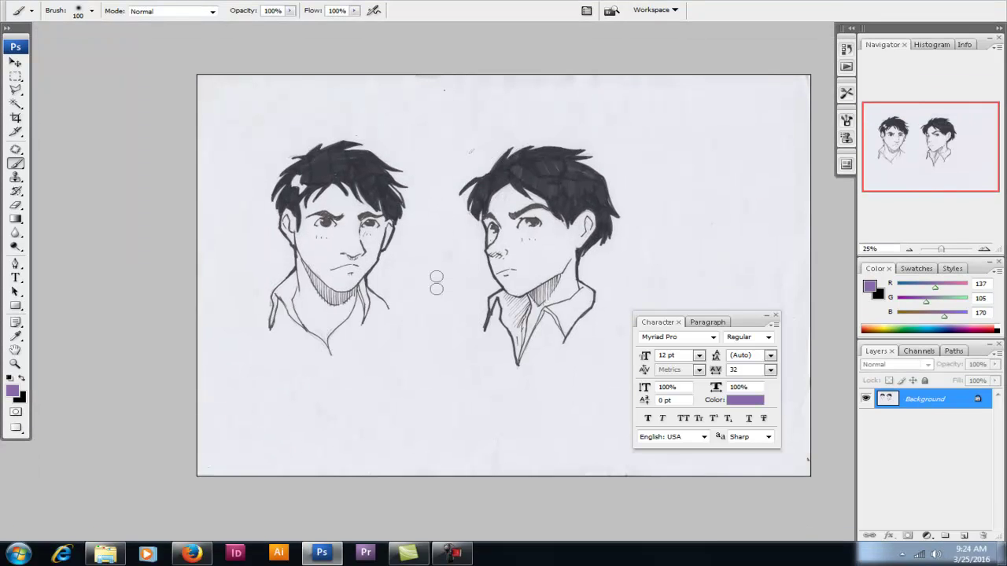
{"action": "mouse_move", "coordinate": [455, 225]}
{"action": "left_mouse_down"}
{"action": "mouse_move", "coordinate": [404, 238]}
{"action": "mouse_move", "coordinate": [434, 196]}
{"action": "mouse_move", "coordinate": [405, 213]}
{"action": "mouse_move", "coordinate": [463, 206]}
{"action": "mouse_move", "coordinate": [417, 202]}
{"action": "mouse_move", "coordinate": [460, 198]}
{"action": "mouse_move", "coordinate": [456, 236]}
{"action": "left_mouse_up"}
{"action": "left_click_drag", "start_coordinate": [463, 86], "coordinate": [388, 108]}
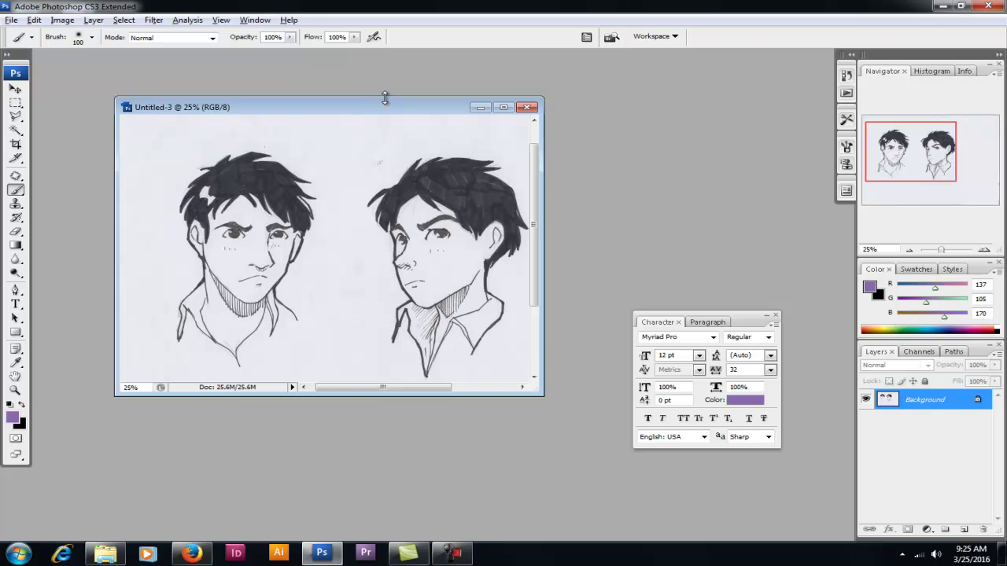
{"action": "double_click", "coordinate": [384, 97]}
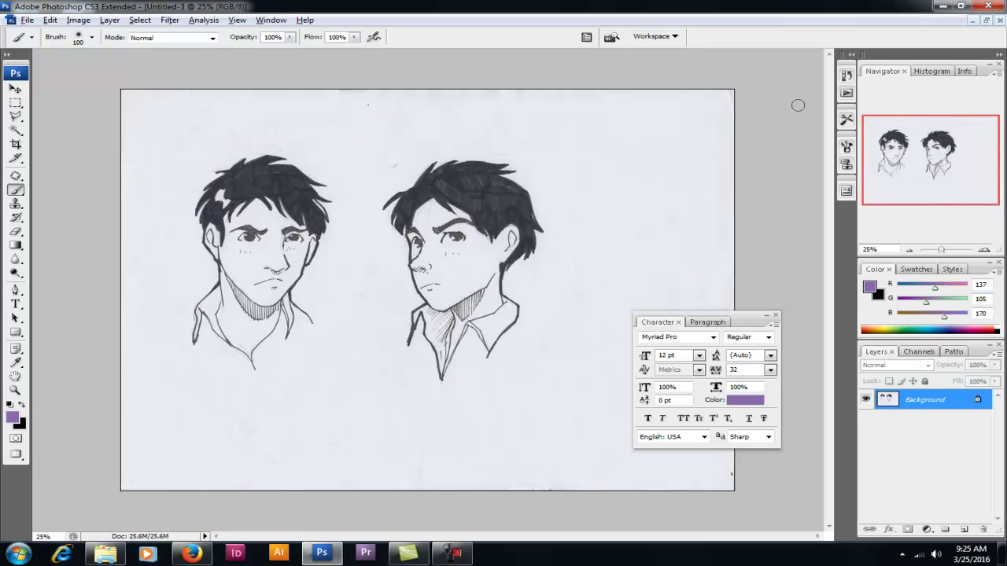
{"action": "key", "text": "f"}
{"action": "key", "text": "f"}
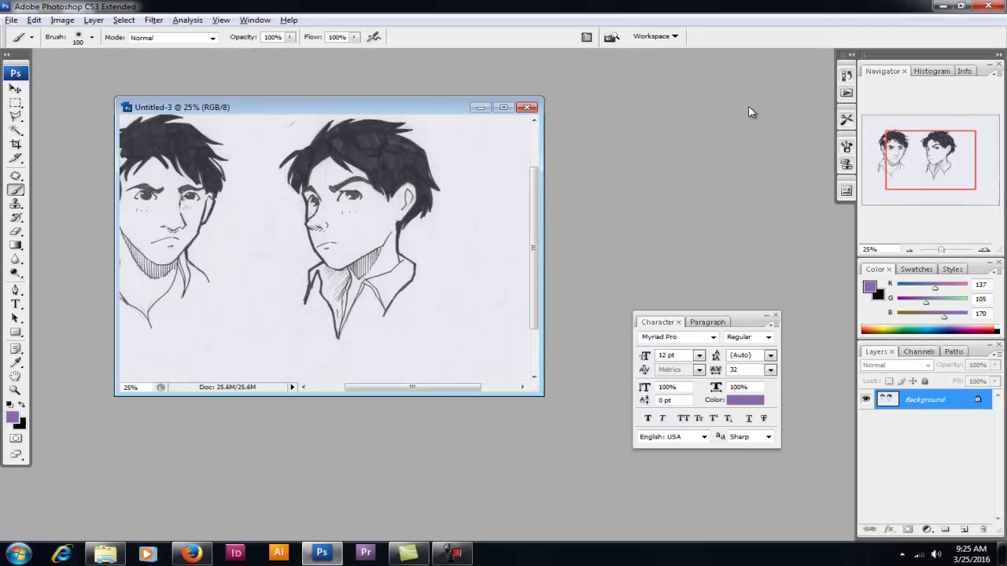
{"action": "key", "text": "f"}
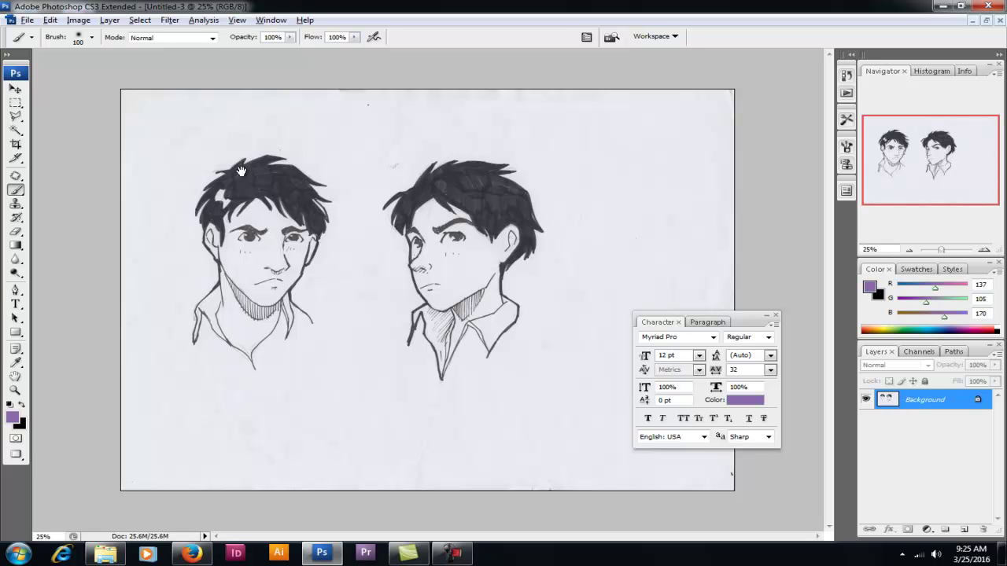
Step: Try a purple brush stroke across the front-facing head directly on the Background layer, and undo it
{"action": "left_click", "coordinate": [274, 191]}
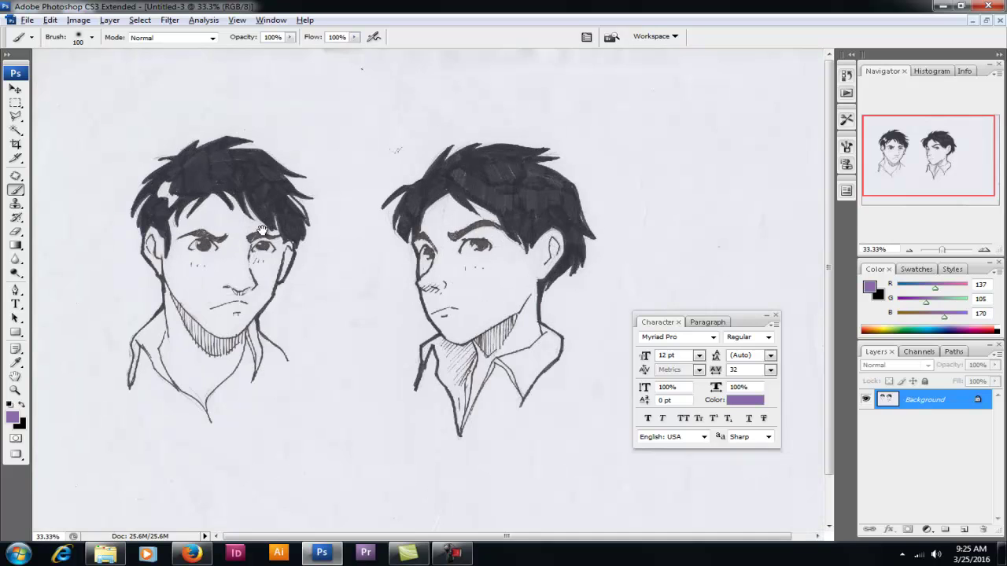
{"action": "left_click", "coordinate": [243, 155]}
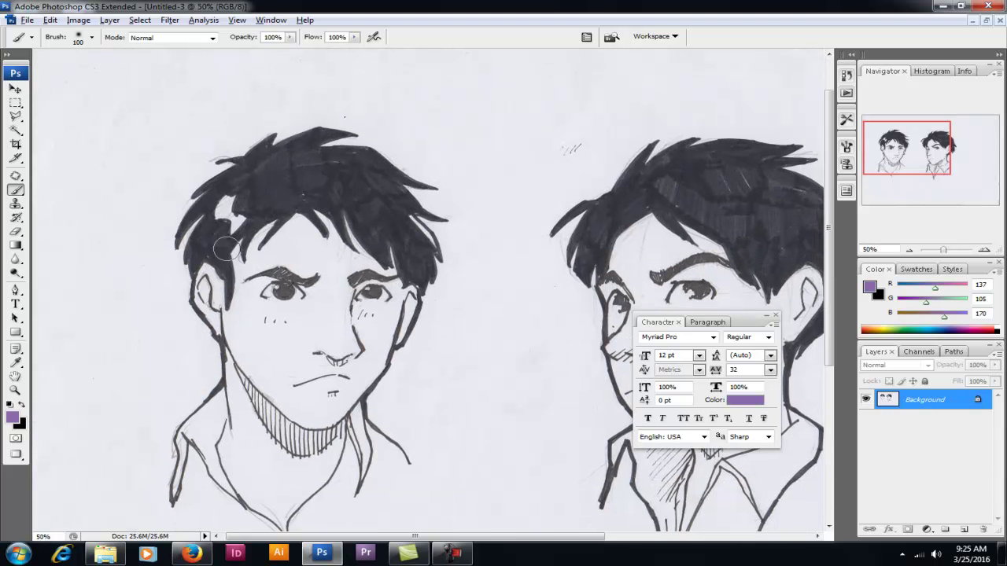
{"action": "left_click_drag", "start_coordinate": [376, 221], "coordinate": [379, 238]}
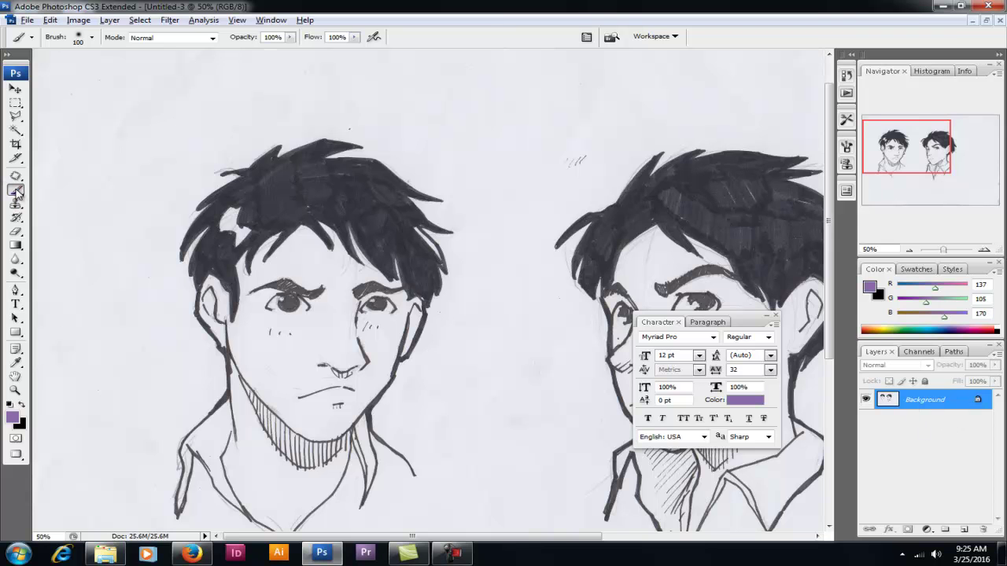
{"action": "mouse_move", "coordinate": [116, 142]}
{"action": "left_mouse_down"}
{"action": "mouse_move", "coordinate": [174, 216]}
{"action": "mouse_move", "coordinate": [300, 342]}
{"action": "mouse_move", "coordinate": [361, 386]}
{"action": "mouse_move", "coordinate": [263, 277]}
{"action": "mouse_move", "coordinate": [233, 187]}
{"action": "mouse_move", "coordinate": [275, 301]}
{"action": "mouse_move", "coordinate": [361, 222]}
{"action": "mouse_move", "coordinate": [262, 236]}
{"action": "mouse_move", "coordinate": [343, 273]}
{"action": "mouse_move", "coordinate": [423, 278]}
{"action": "mouse_move", "coordinate": [468, 236]}
{"action": "left_mouse_up"}
{"action": "key", "text": "ctrl+z"}
Step: Add a new layer above the Background and set its blending mode to Multiply
{"action": "left_click", "coordinate": [959, 529]}
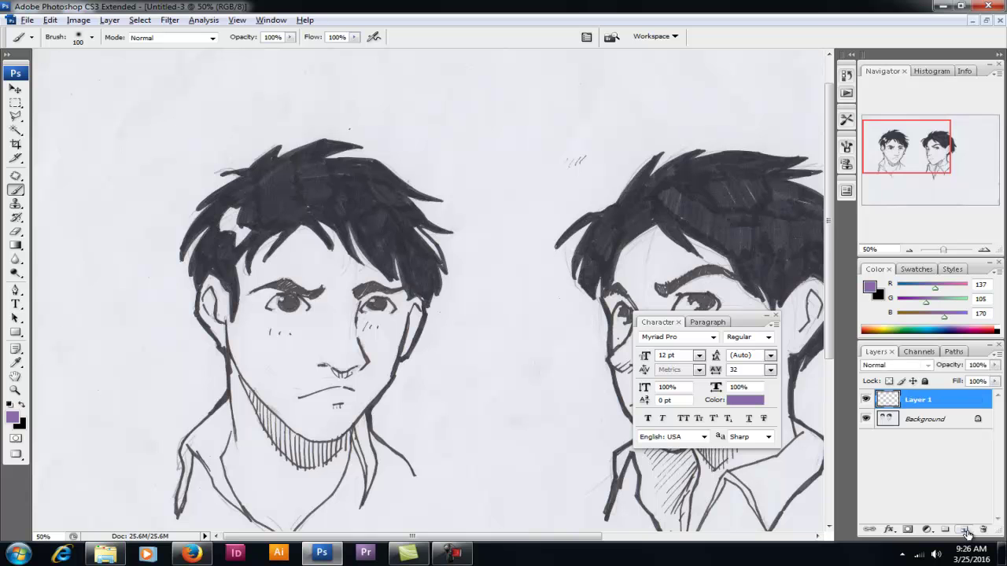
{"action": "left_click", "coordinate": [927, 366]}
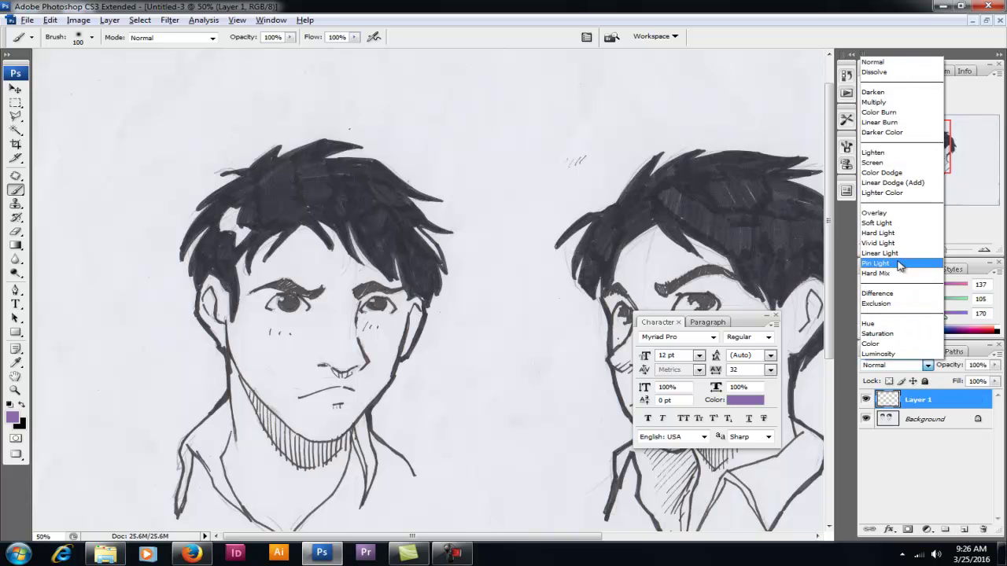
{"action": "left_click", "coordinate": [872, 115]}
Step: Paint a purple test patch over the front-facing head's hair and forehead on the Multiply layer, and remove the patch and the layer
{"action": "mouse_move", "coordinate": [323, 115]}
{"action": "left_mouse_down"}
{"action": "mouse_move", "coordinate": [353, 173]}
{"action": "mouse_move", "coordinate": [337, 281]}
{"action": "mouse_move", "coordinate": [326, 270]}
{"action": "mouse_move", "coordinate": [375, 228]}
{"action": "left_mouse_up"}
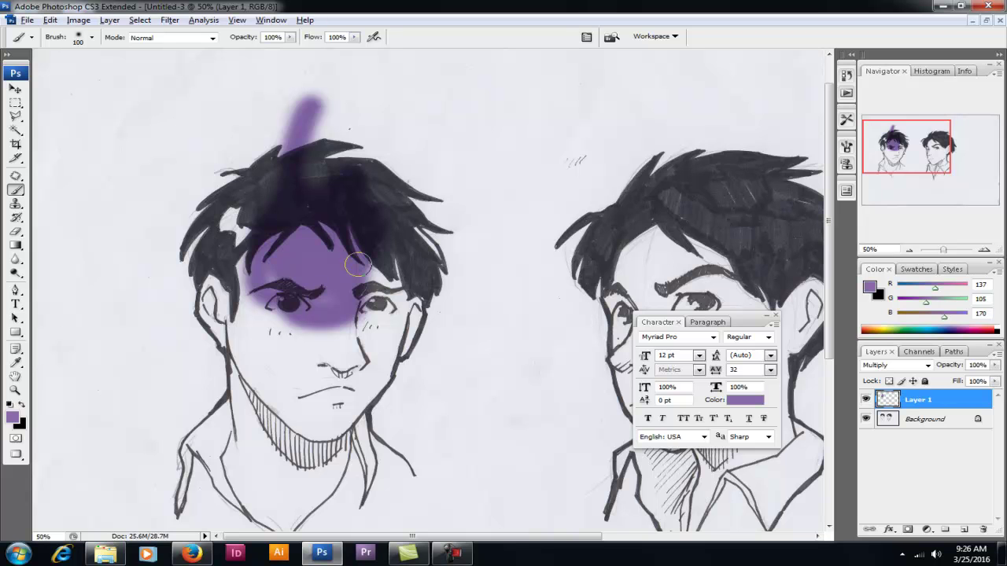
{"action": "key", "text": "Delete"}
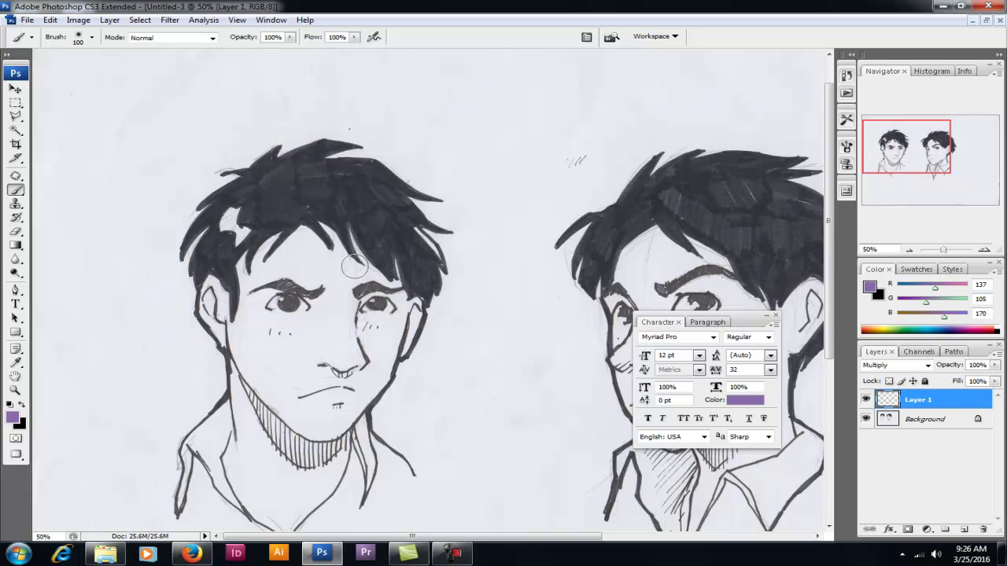
{"action": "key", "text": "Delete"}
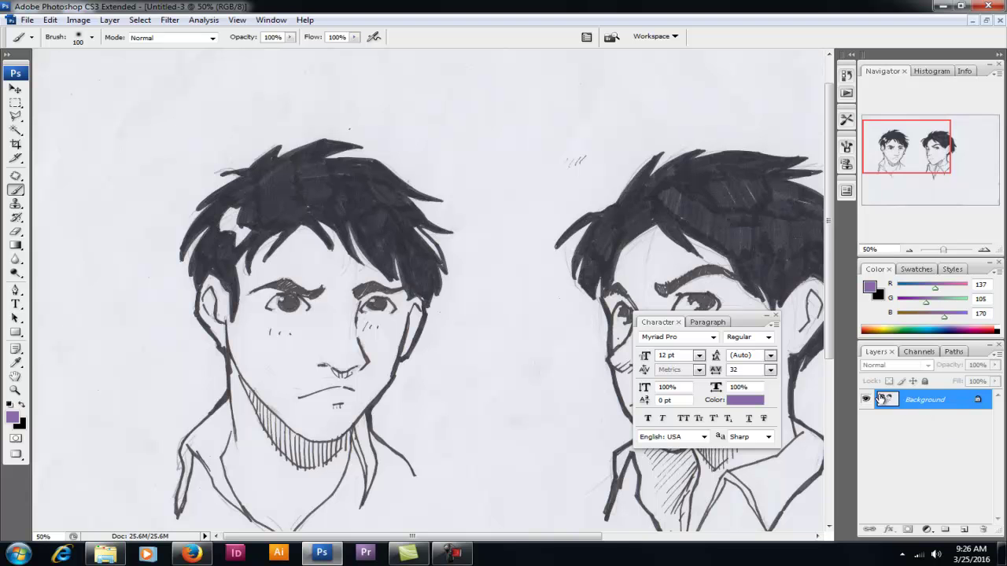
Step: Apply the Auto Levels adjustment to the scanned drawing on the Background layer
{"action": "left_click_drag", "start_coordinate": [466, 274], "coordinate": [452, 263]}
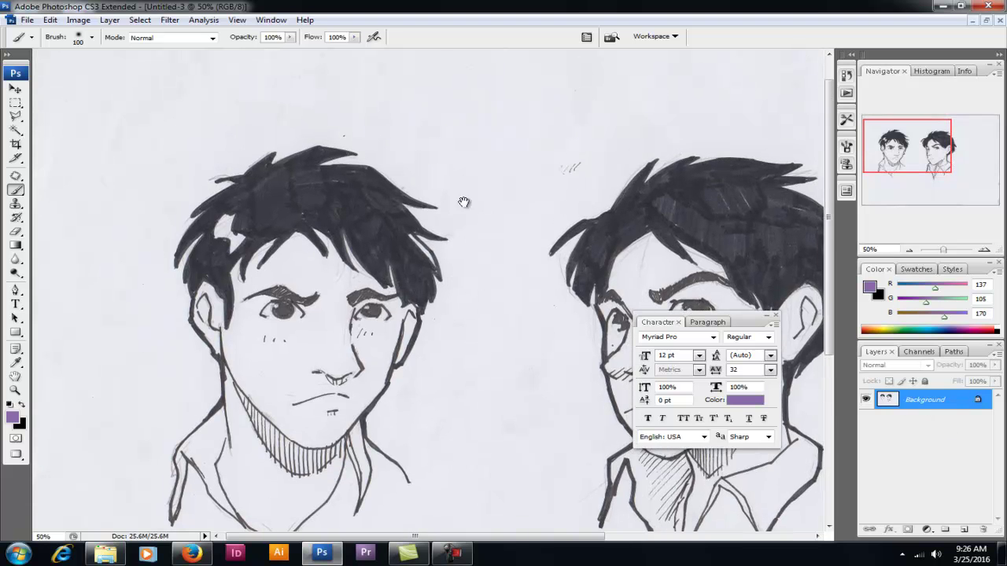
{"action": "left_click", "coordinate": [79, 20]}
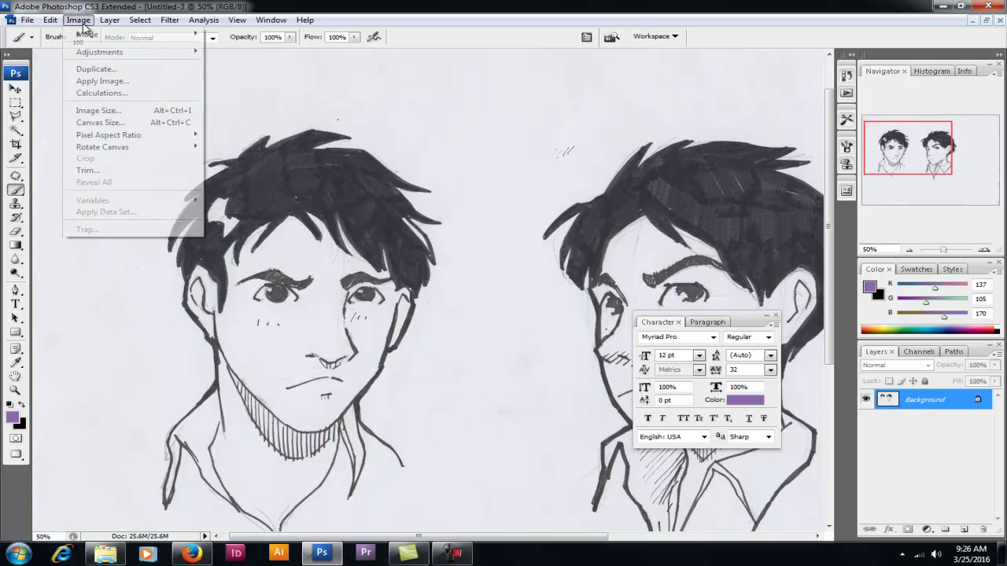
{"action": "mouse_move", "coordinate": [98, 52]}
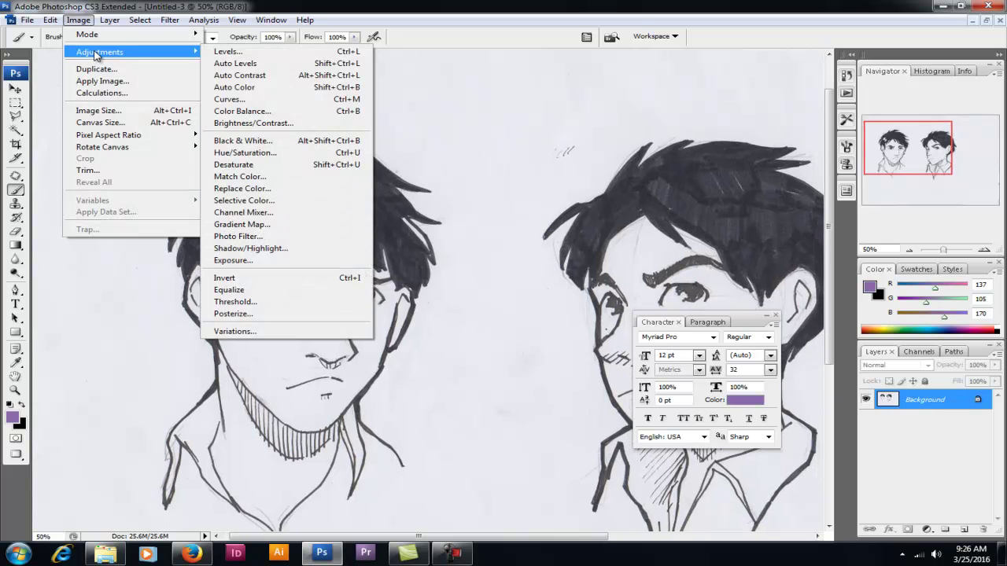
{"action": "left_click", "coordinate": [235, 65]}
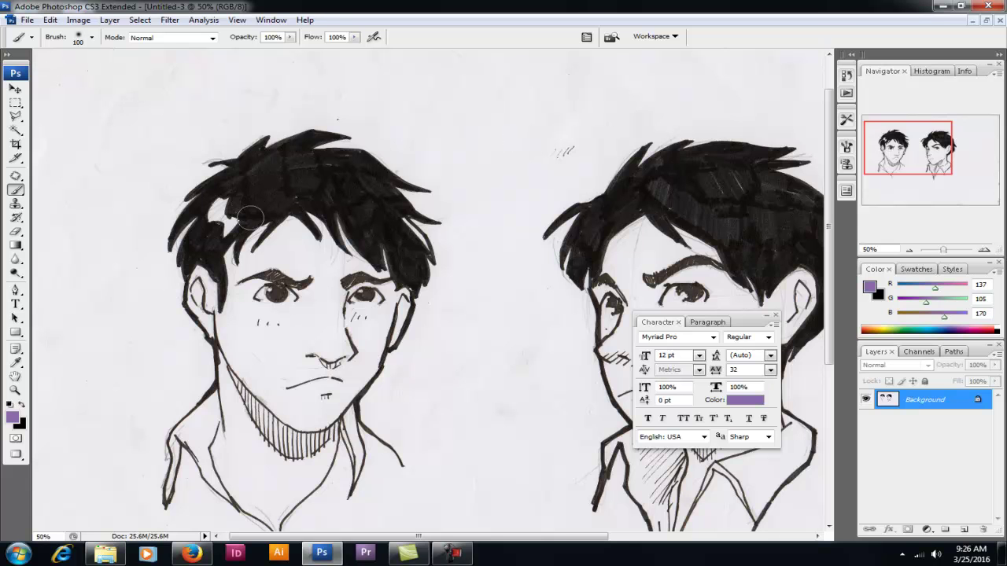
Step: Darken the scan with a Brightness/Contrast adjustment, setting Brightness to -50, and return to the Brush tool
{"action": "left_click", "coordinate": [78, 20]}
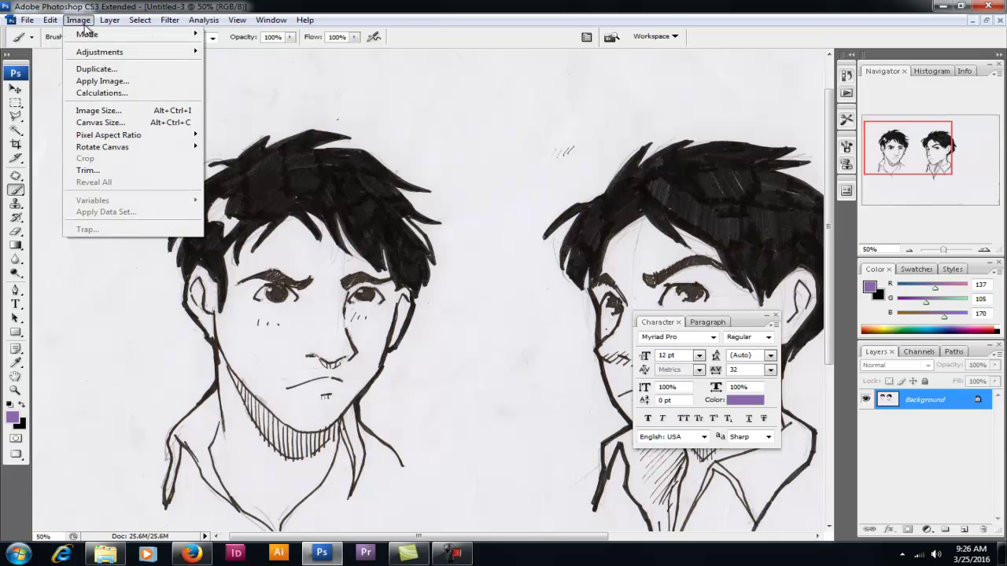
{"action": "mouse_move", "coordinate": [105, 55]}
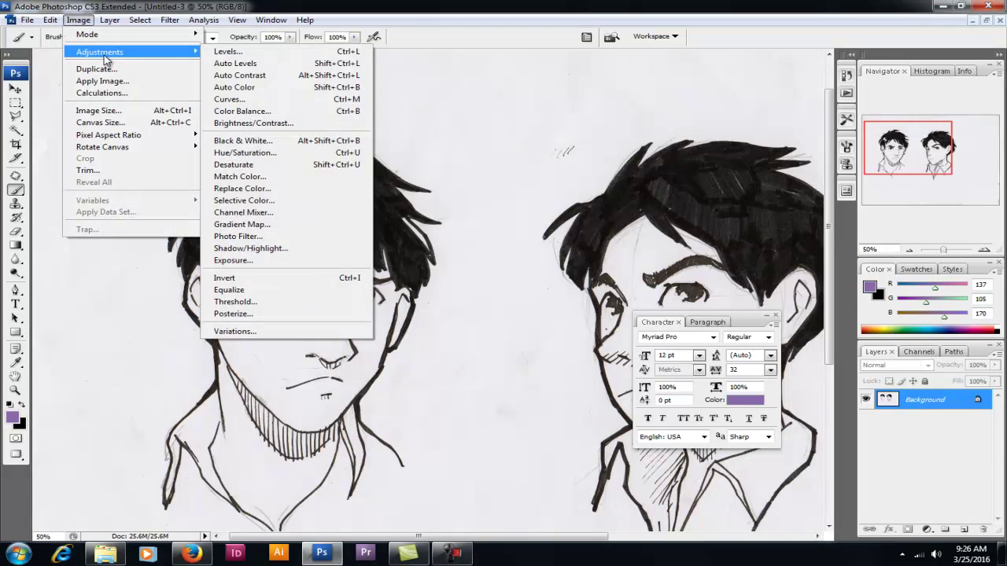
{"action": "left_click", "coordinate": [252, 125]}
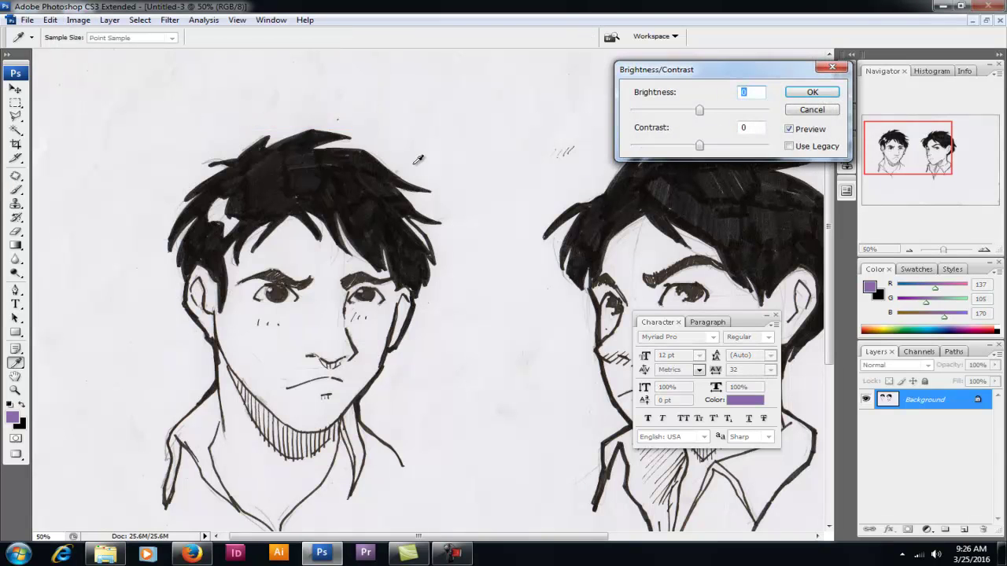
{"action": "left_click_drag", "start_coordinate": [758, 80], "coordinate": [562, 170]}
{"action": "left_click_drag", "start_coordinate": [502, 203], "coordinate": [461, 203]}
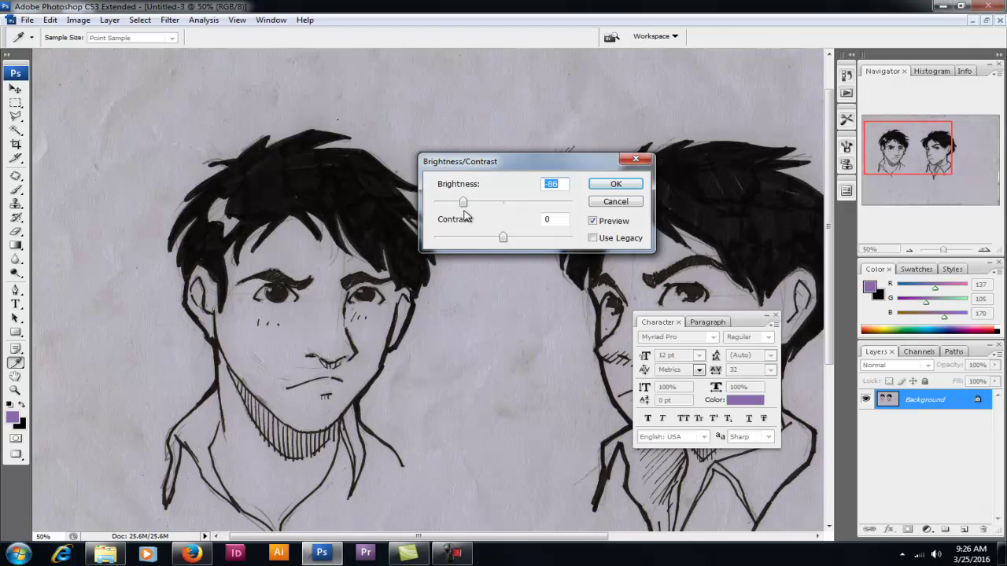
{"action": "type", "text": "-50"}
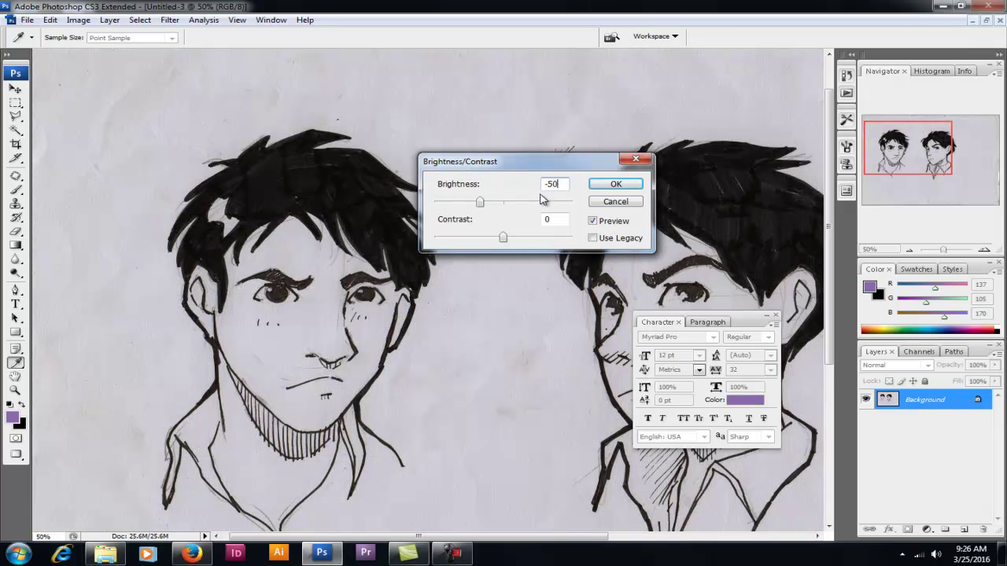
{"action": "left_click", "coordinate": [614, 184]}
{"action": "key", "text": "b"}
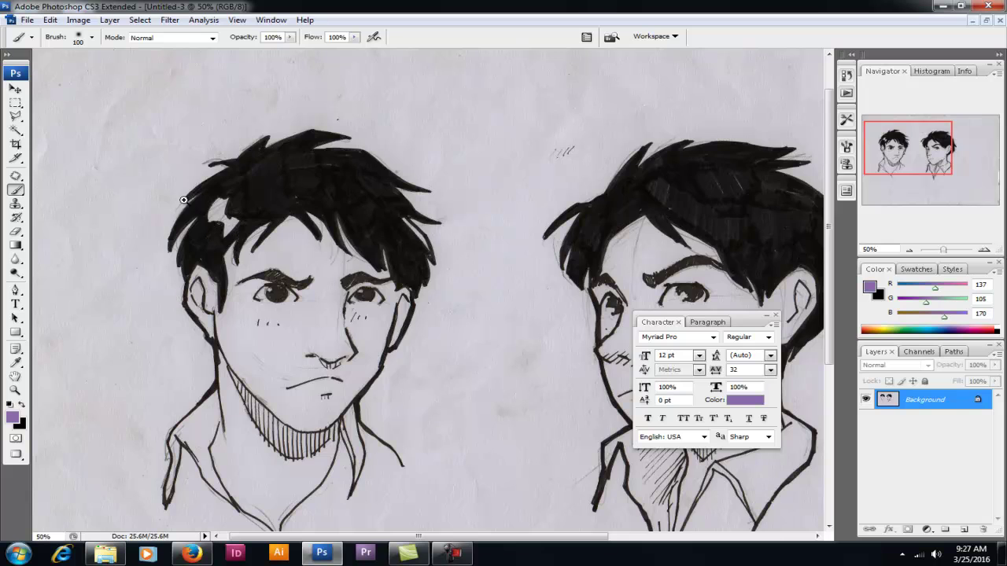
Step: Reduce the brush size to 10 over the upper hair edge of the front-facing head
{"action": "key", "text": "ctrl+plus"}
{"action": "key", "text": "ctrl+plus"}
{"action": "key", "text": "ctrl+plus"}
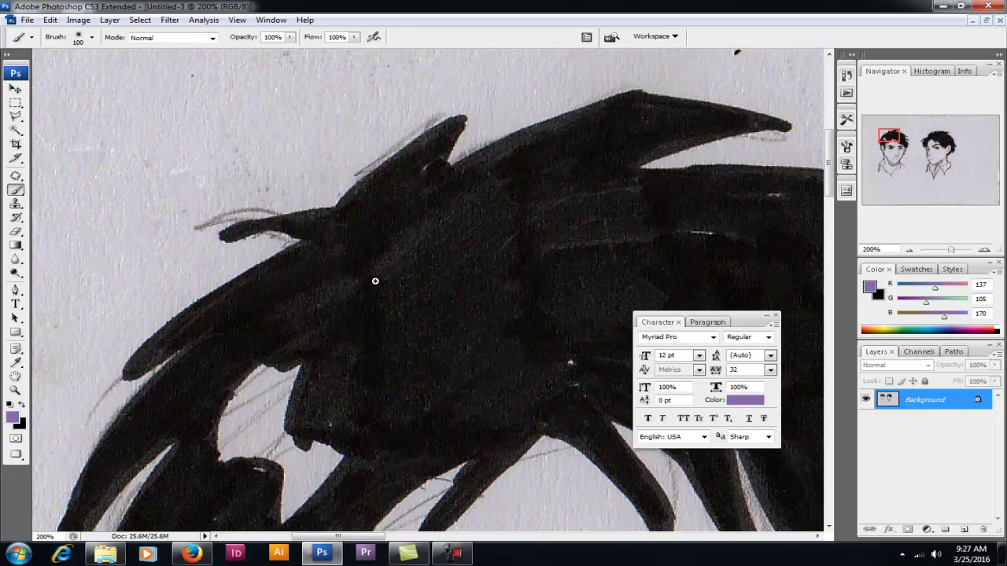
{"action": "left_click_drag", "start_coordinate": [445, 225], "coordinate": [388, 292]}
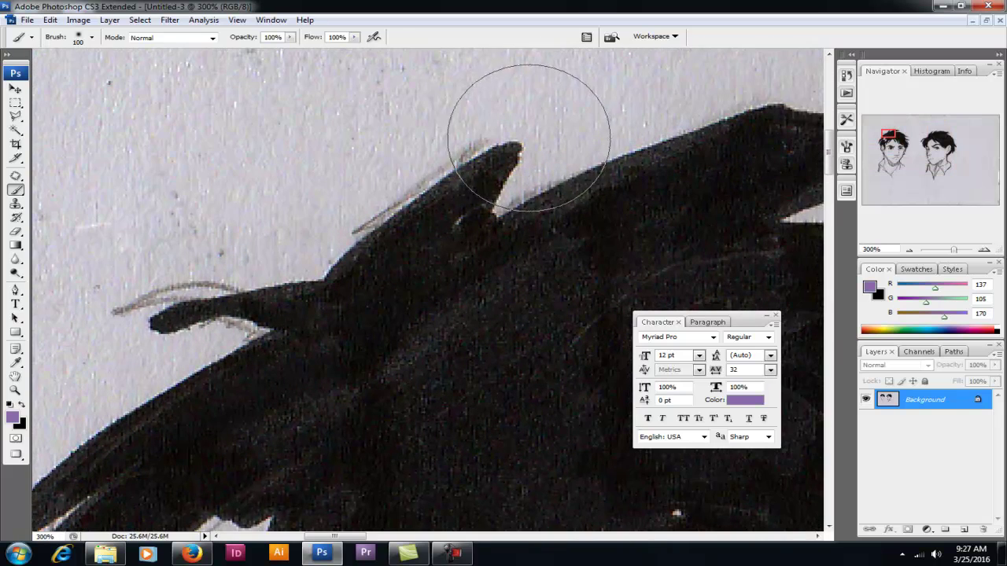
{"action": "key", "text": "bracketleft"}
{"action": "key", "text": "bracketleft"}
{"action": "key", "text": "bracketleft"}
{"action": "key", "text": "bracketleft"}
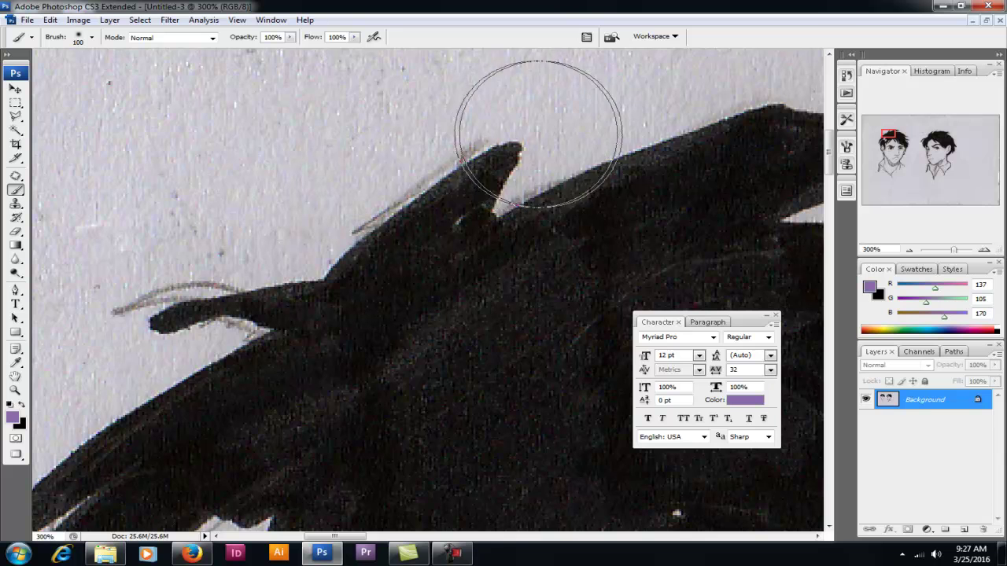
{"action": "key", "text": "bracketleft"}
{"action": "key", "text": "bracketleft"}
{"action": "key", "text": "bracketleft"}
{"action": "key", "text": "bracketleft"}
{"action": "key", "text": "bracketleft"}
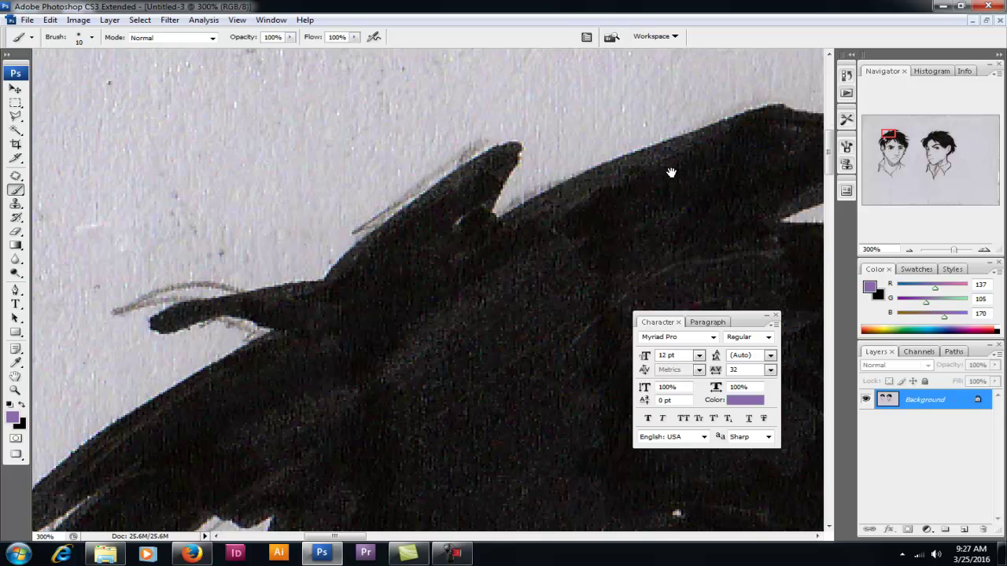
Step: Select the dark ink areas of both heads using Color Range set to Shadows
{"action": "key", "text": "ctrl+minus"}
{"action": "key", "text": "ctrl+minus"}
{"action": "key", "text": "ctrl+minus"}
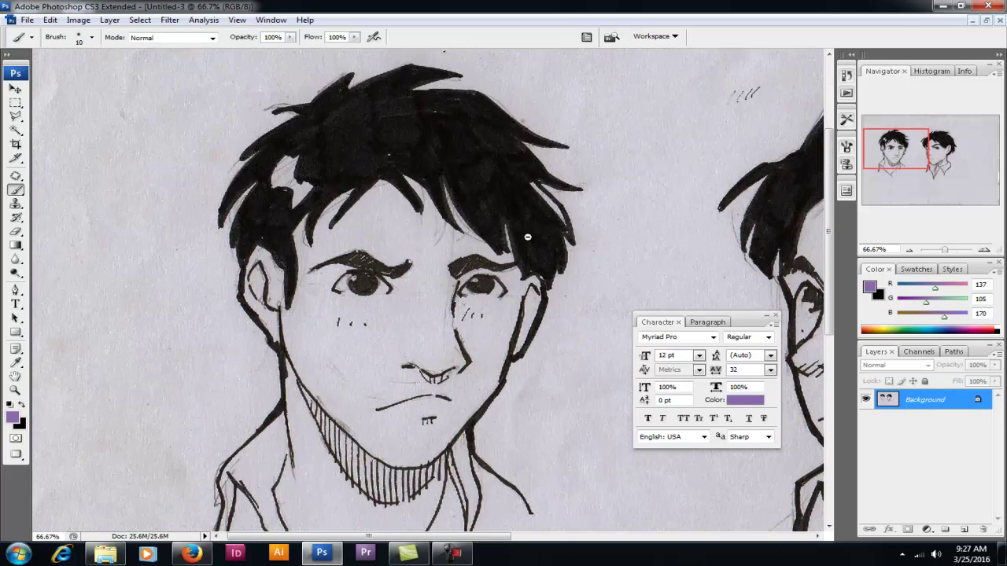
{"action": "key", "text": "ctrl+minus"}
{"action": "left_click_drag", "start_coordinate": [532, 285], "coordinate": [465, 227]}
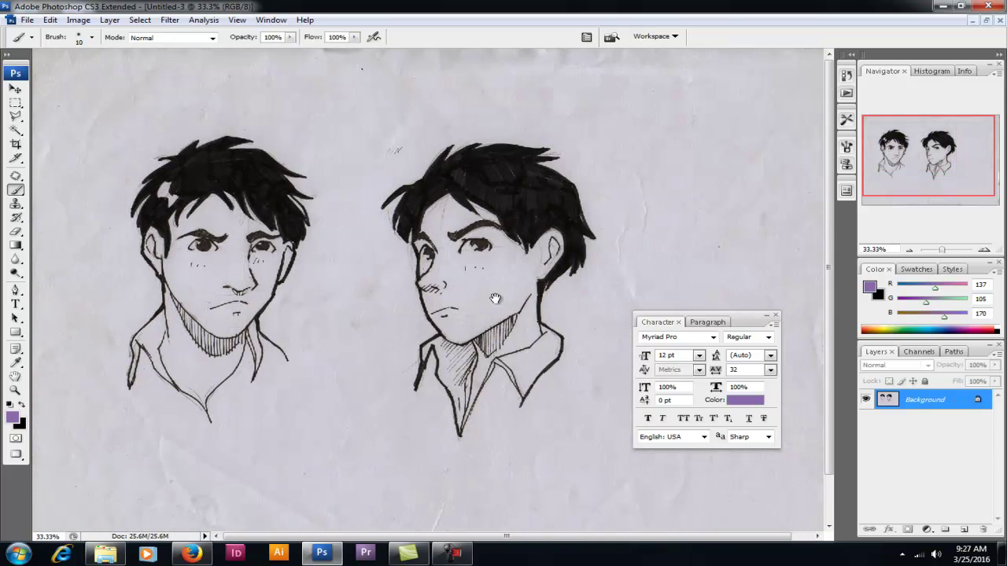
{"action": "left_click", "coordinate": [140, 19]}
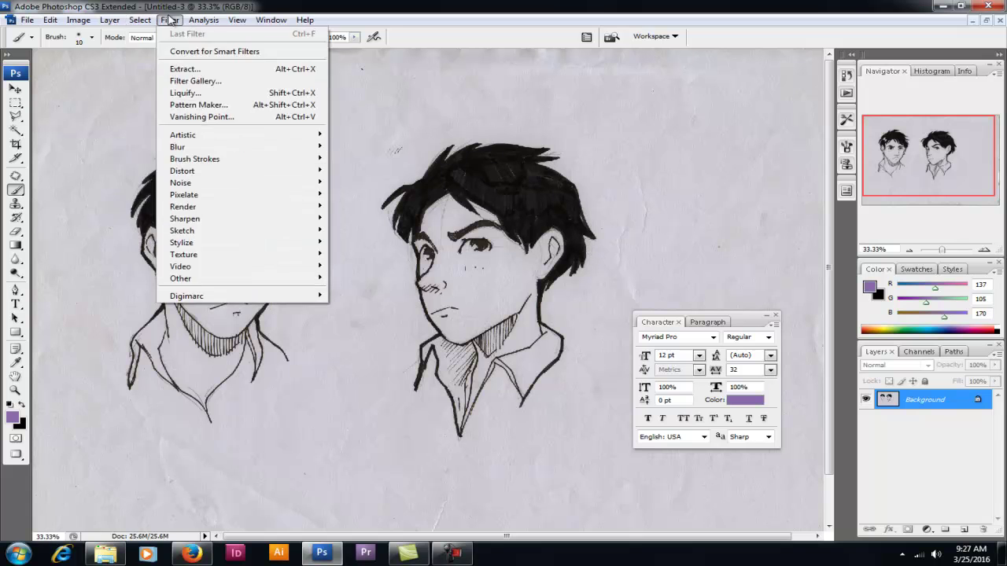
{"action": "left_click", "coordinate": [140, 20]}
{"action": "left_click", "coordinate": [140, 19]}
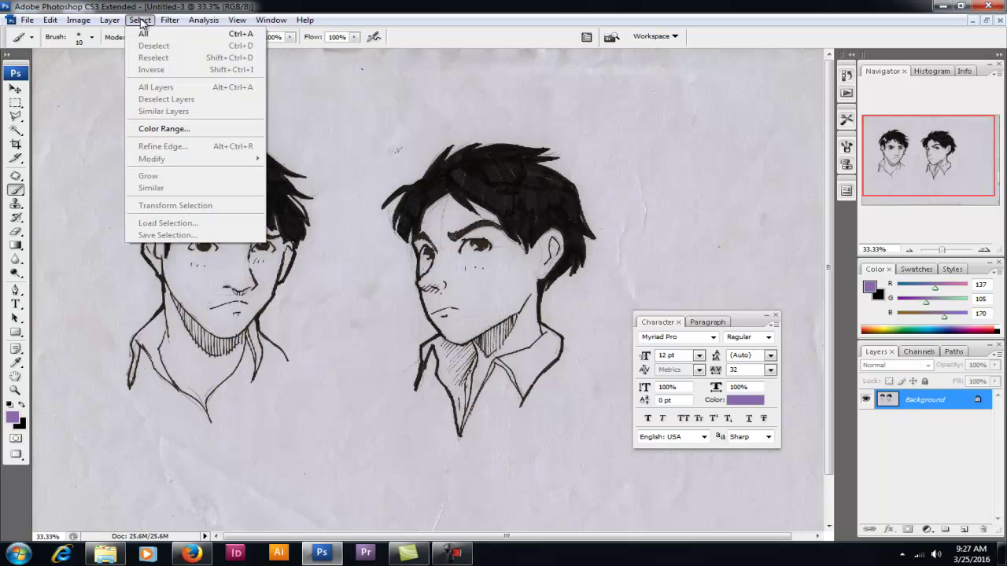
{"action": "left_click", "coordinate": [169, 128]}
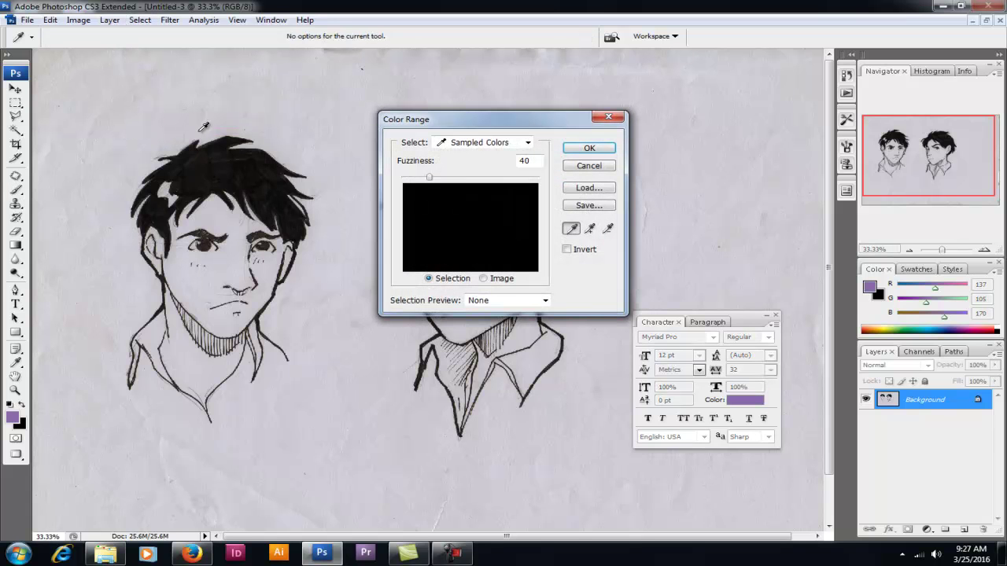
{"action": "left_click", "coordinate": [528, 143]}
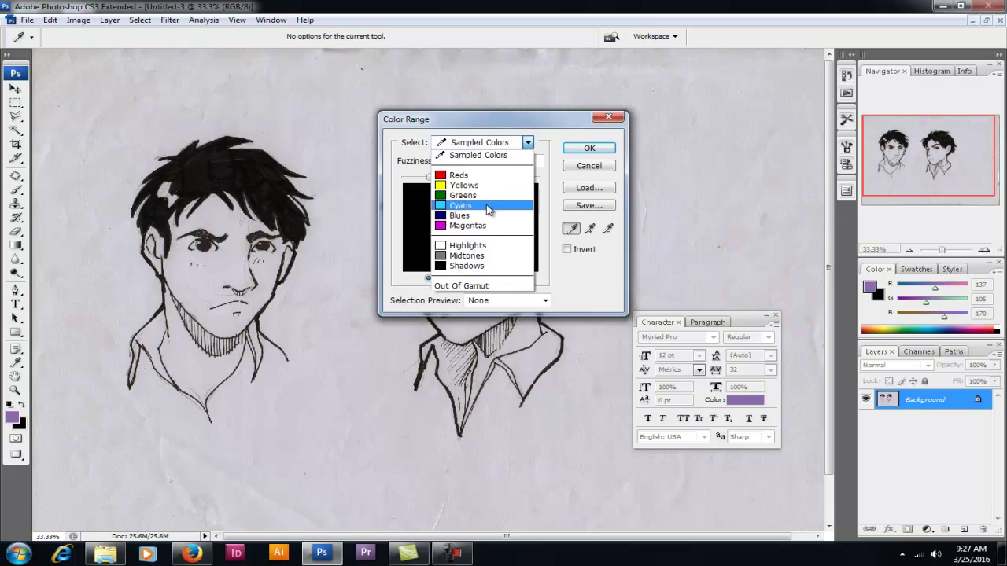
{"action": "left_click", "coordinate": [478, 266]}
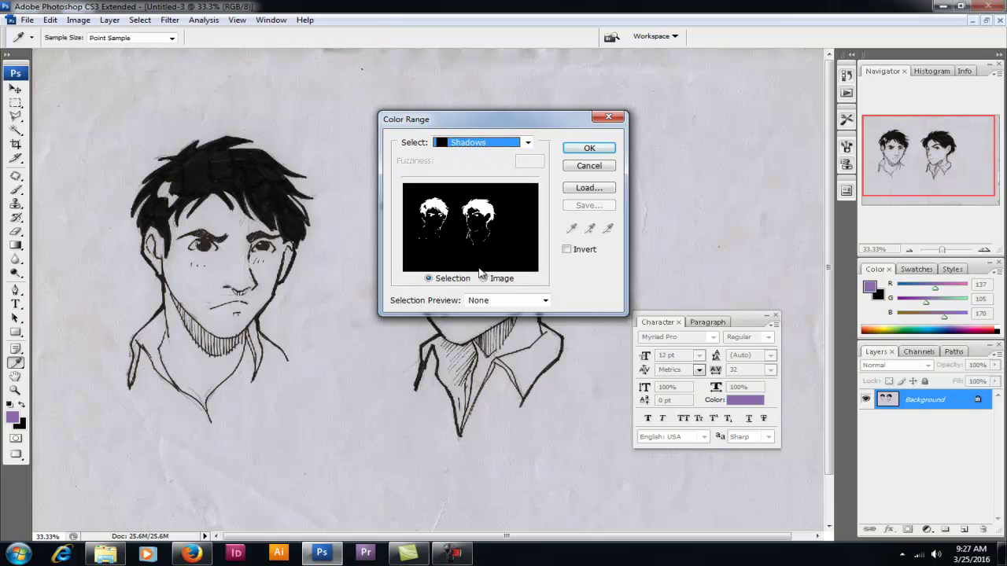
{"action": "left_click", "coordinate": [589, 148]}
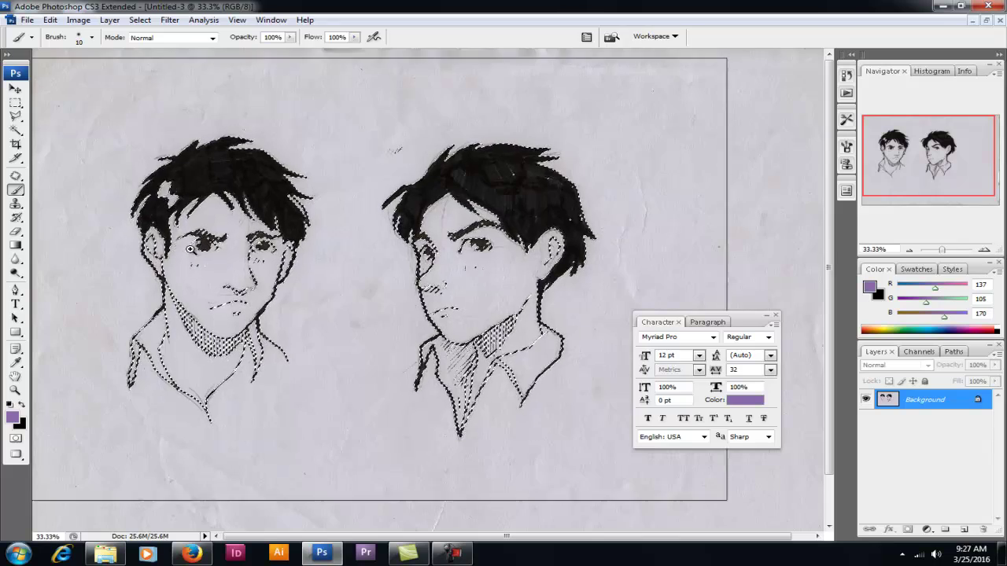
Step: Examine the selection outline closely around the front-facing head's eye and eyebrow
{"action": "key", "text": "ctrl+plus"}
{"action": "key", "text": "ctrl+plus"}
{"action": "key", "text": "ctrl+plus"}
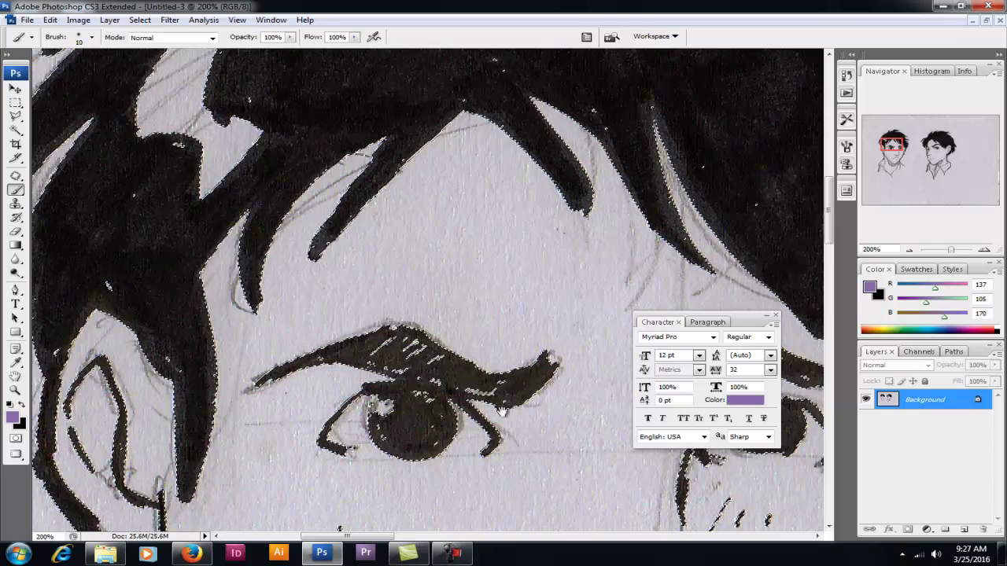
{"action": "left_click_drag", "start_coordinate": [295, 285], "coordinate": [443, 425]}
{"action": "key", "text": "ctrl+minus"}
{"action": "key", "text": "ctrl+minus"}
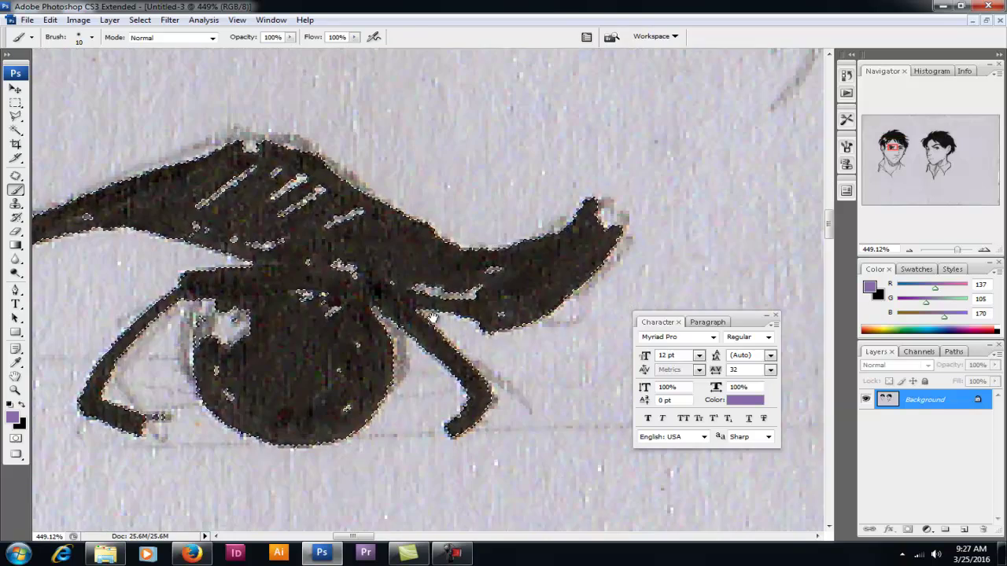
{"action": "key", "text": "ctrl+minus"}
{"action": "key", "text": "ctrl+minus"}
{"action": "key", "text": "ctrl+minus"}
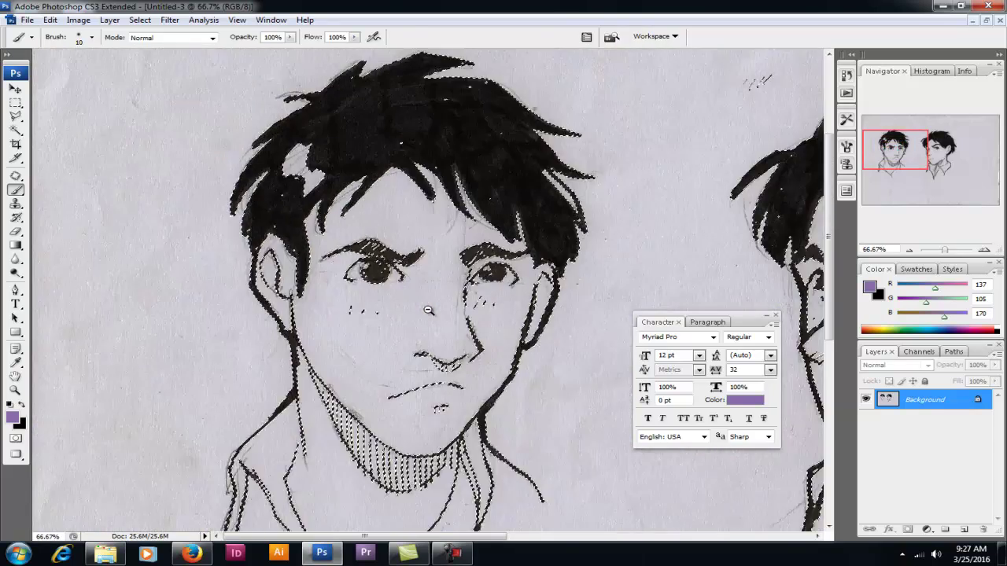
Step: Copy the selected ink areas onto a new layer above the Background with Layer via Copy
{"action": "left_click", "coordinate": [110, 19]}
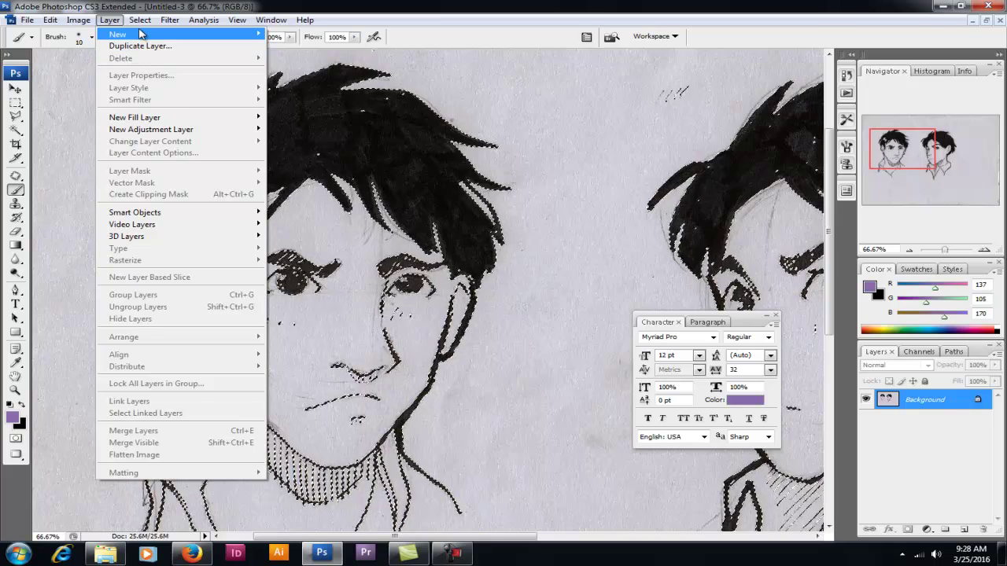
{"action": "mouse_move", "coordinate": [140, 34]}
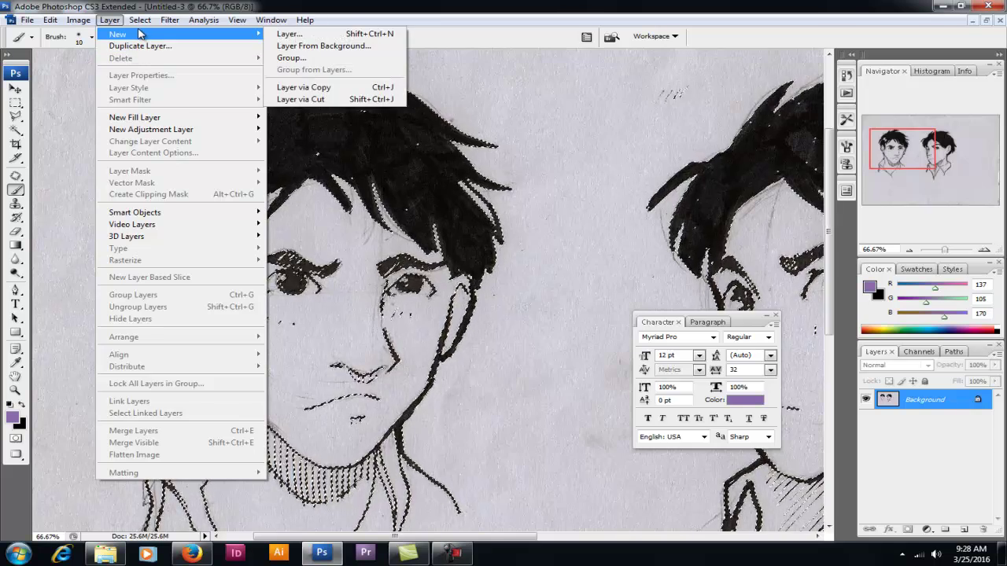
{"action": "left_click", "coordinate": [352, 89]}
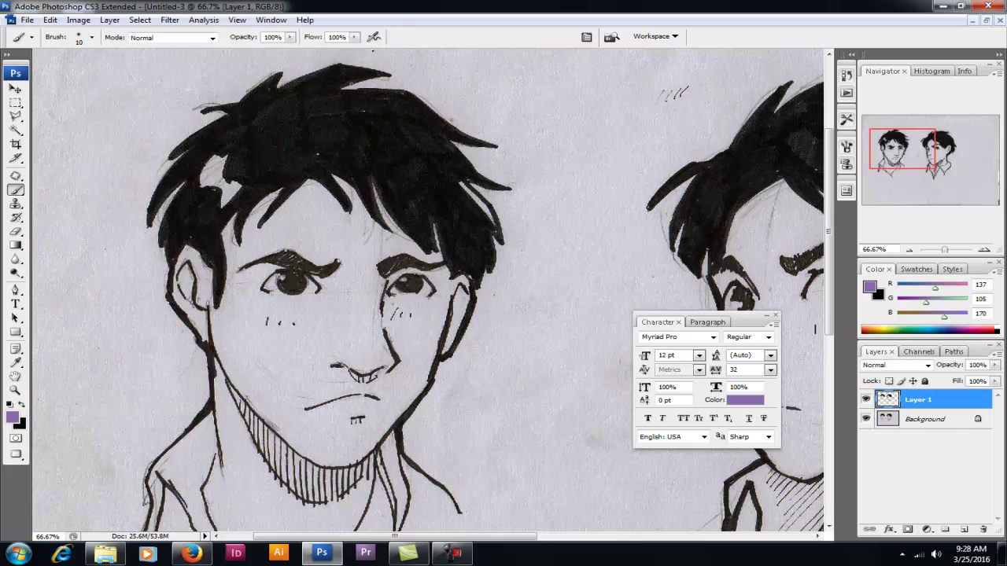
{"action": "left_click", "coordinate": [922, 407], "text": "ctrl"}
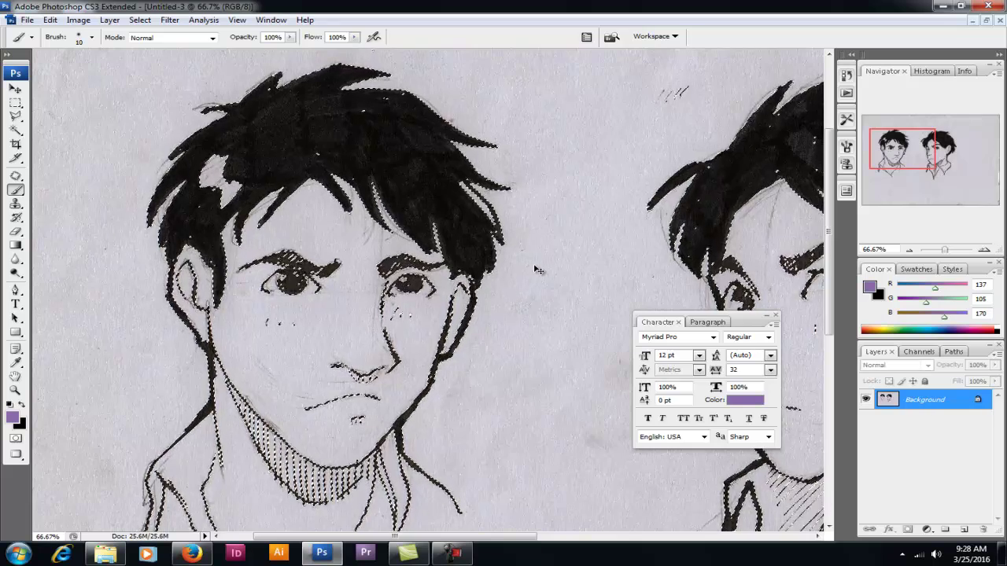
{"action": "key", "text": "ctrl+j"}
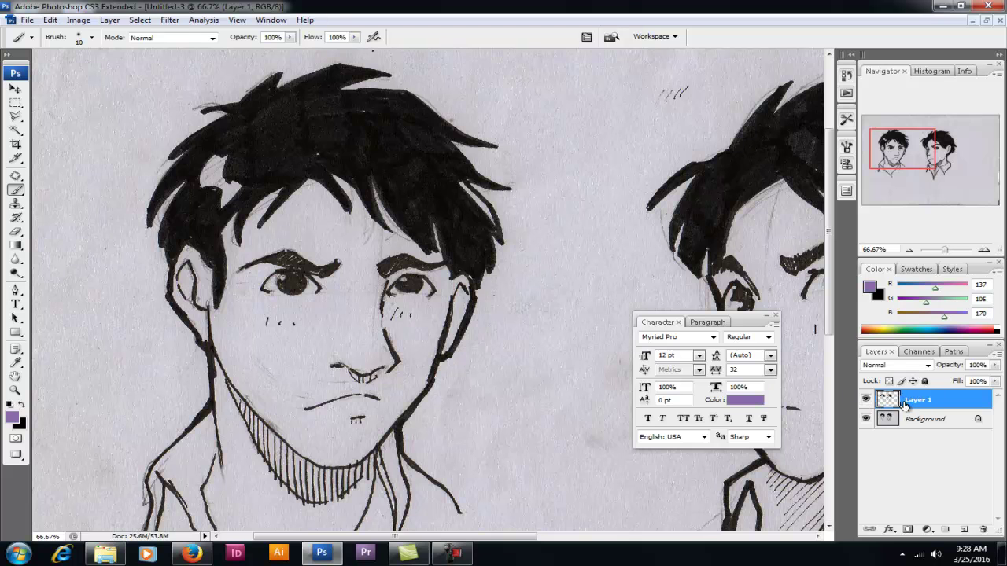
Step: Compare Background and Layer 1 in a floating layer list by hiding and reshowing each, and make Background the active layer
{"action": "left_click_drag", "start_coordinate": [877, 355], "coordinate": [414, 121]}
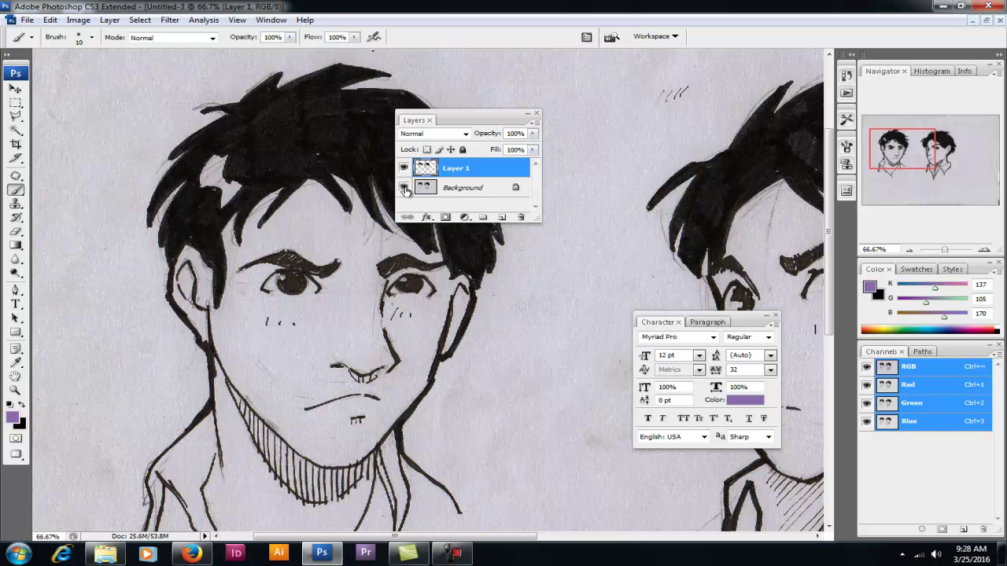
{"action": "left_click", "coordinate": [403, 188]}
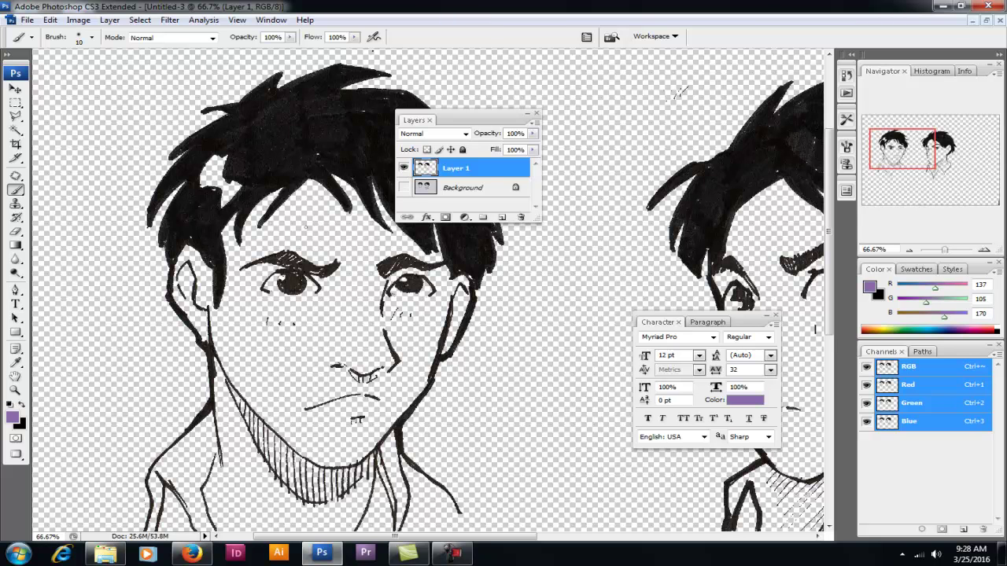
{"action": "left_click", "coordinate": [403, 188]}
{"action": "left_click", "coordinate": [403, 169]}
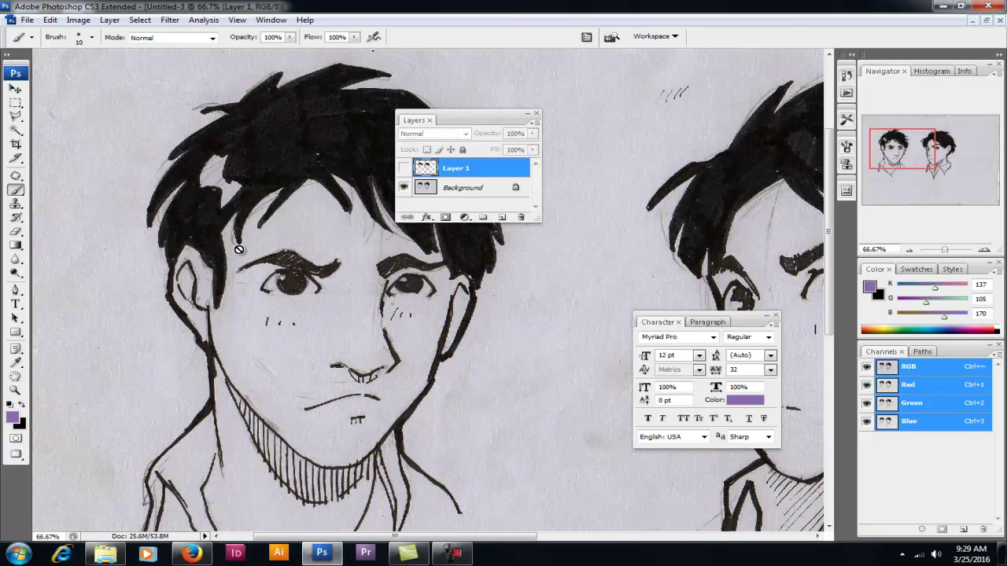
{"action": "left_click", "coordinate": [402, 168]}
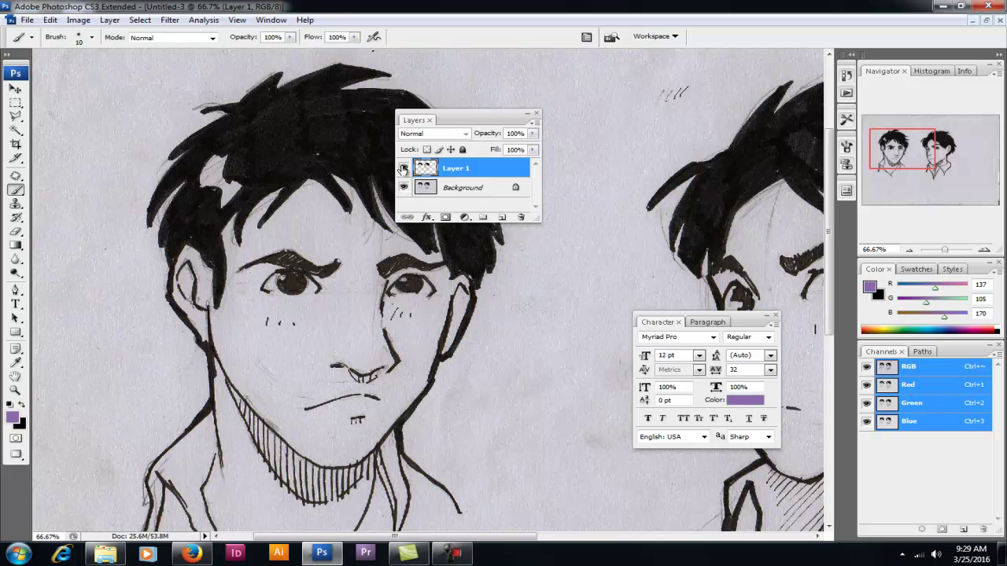
{"action": "left_click", "coordinate": [460, 188]}
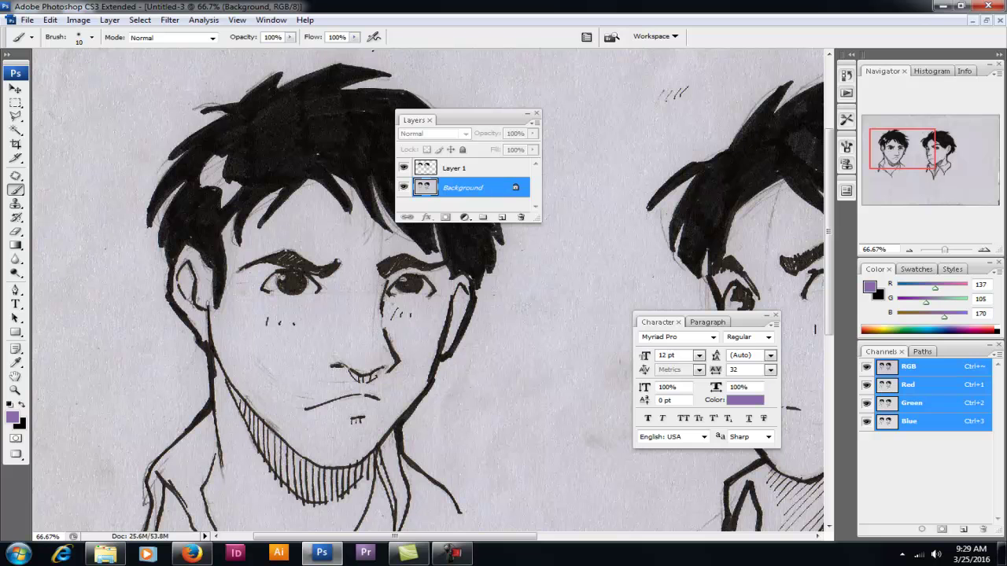
Step: Add a new empty layer between the Background and Layer 1, and enlarge the floating layer list
{"action": "left_click", "coordinate": [501, 218]}
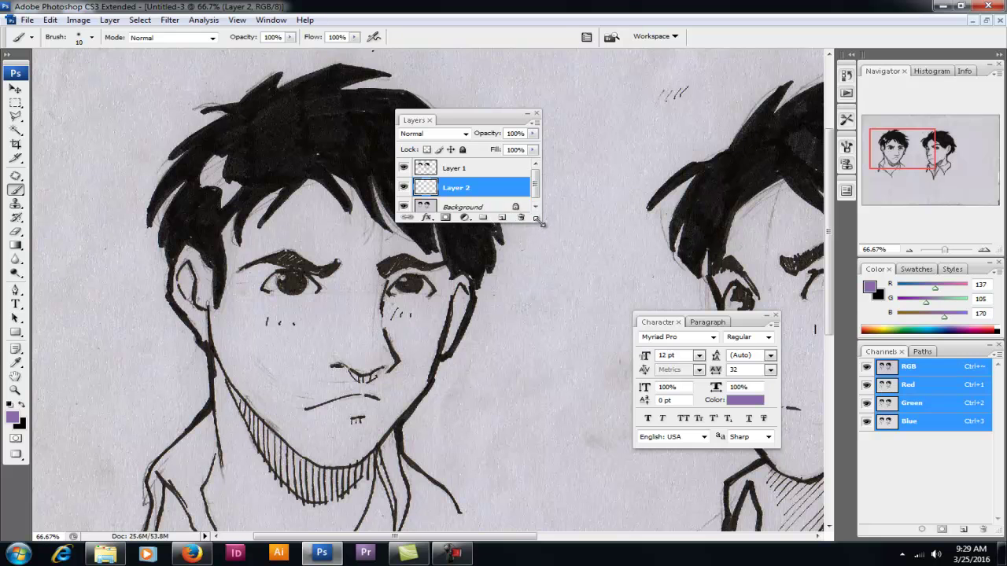
{"action": "left_click_drag", "start_coordinate": [534, 220], "coordinate": [595, 358]}
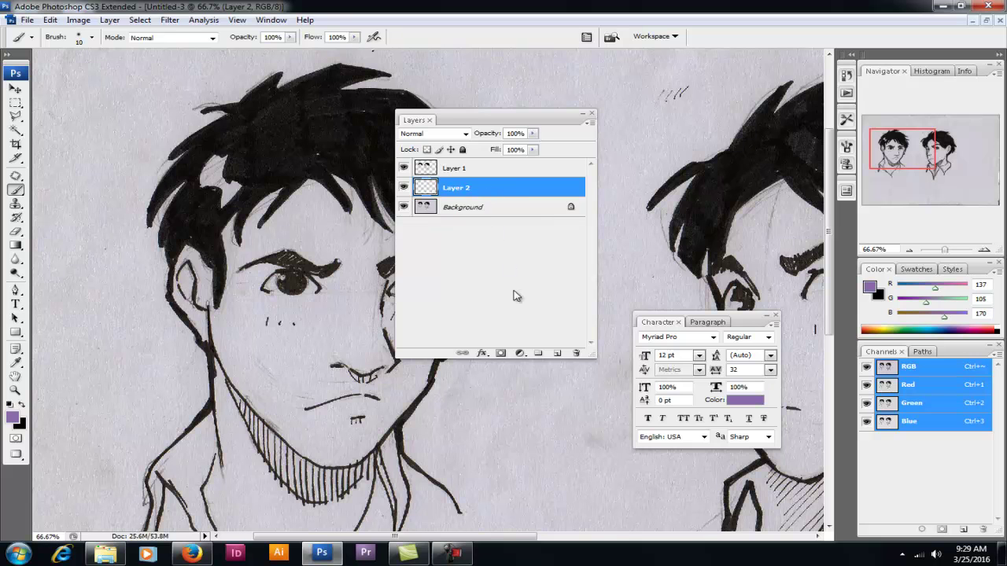
{"action": "left_click", "coordinate": [423, 169]}
{"action": "left_click", "coordinate": [454, 190]}
Step: Set the foreground color to white (ffffff)
{"action": "left_click", "coordinate": [12, 417]}
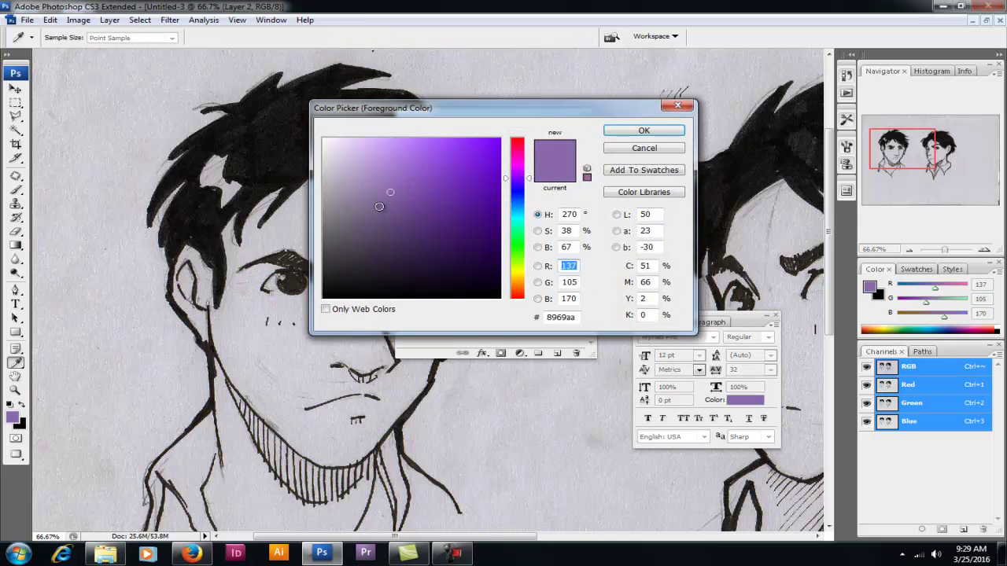
{"action": "left_click_drag", "start_coordinate": [379, 206], "coordinate": [260, 74]}
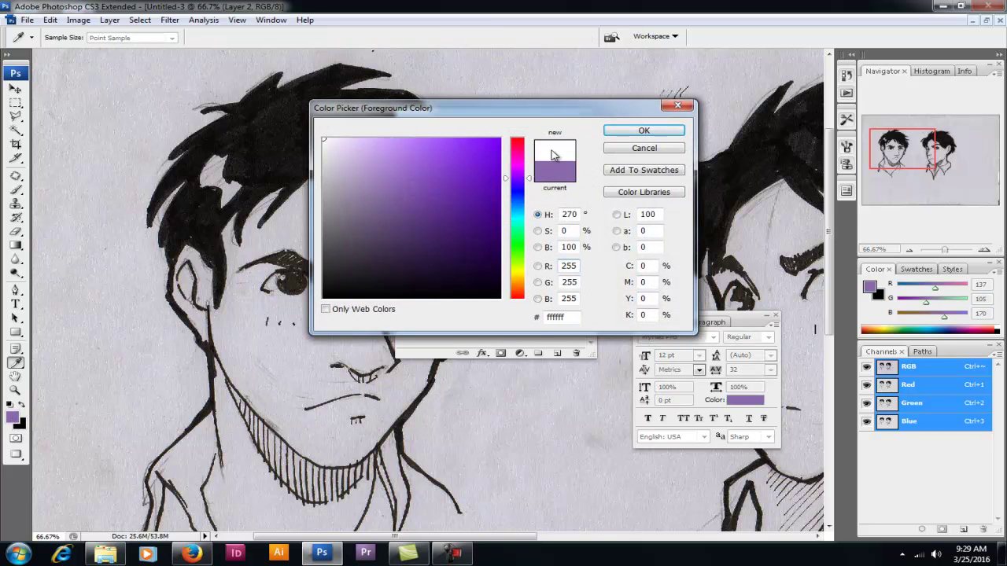
{"action": "left_click", "coordinate": [643, 130]}
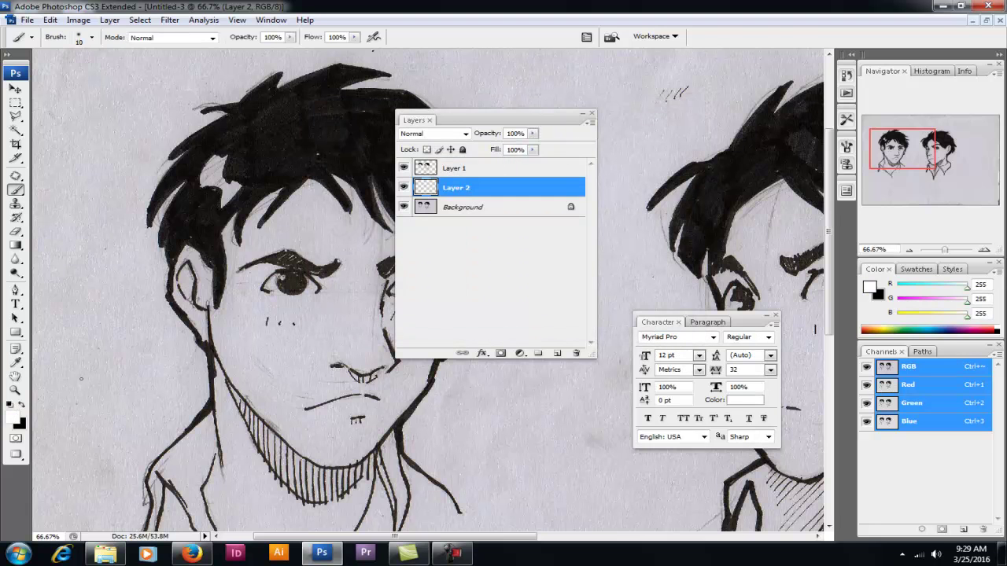
Step: Try a teal swatch as the foreground color, and restore white as foreground with black as background
{"action": "left_click", "coordinate": [922, 272]}
{"action": "left_click", "coordinate": [928, 286]}
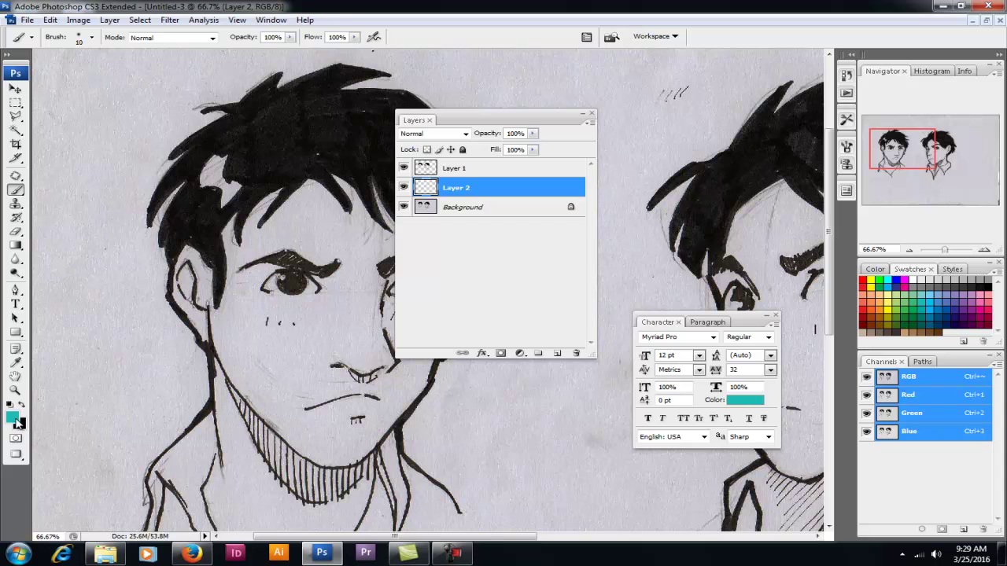
{"action": "key", "text": "d"}
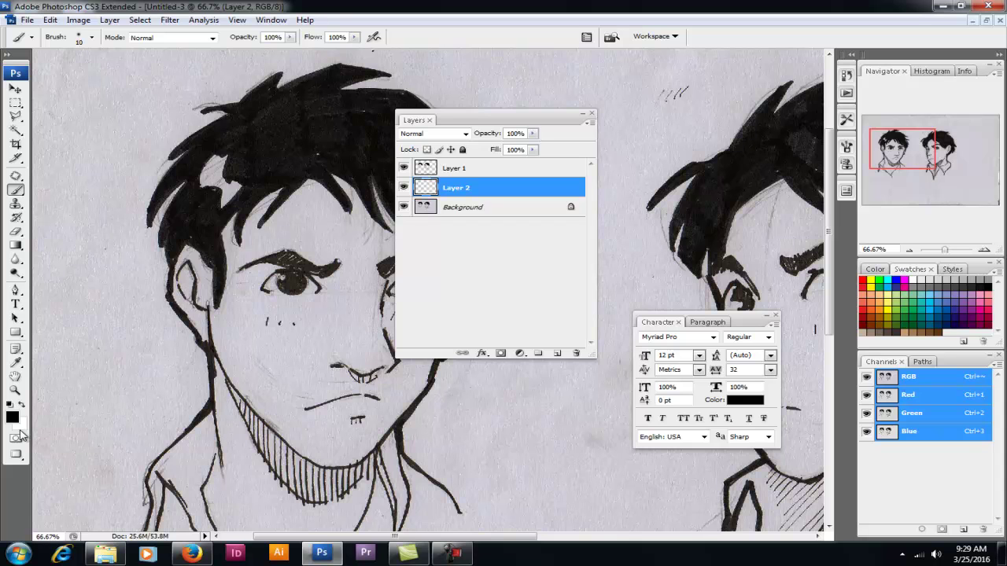
{"action": "key", "text": "x"}
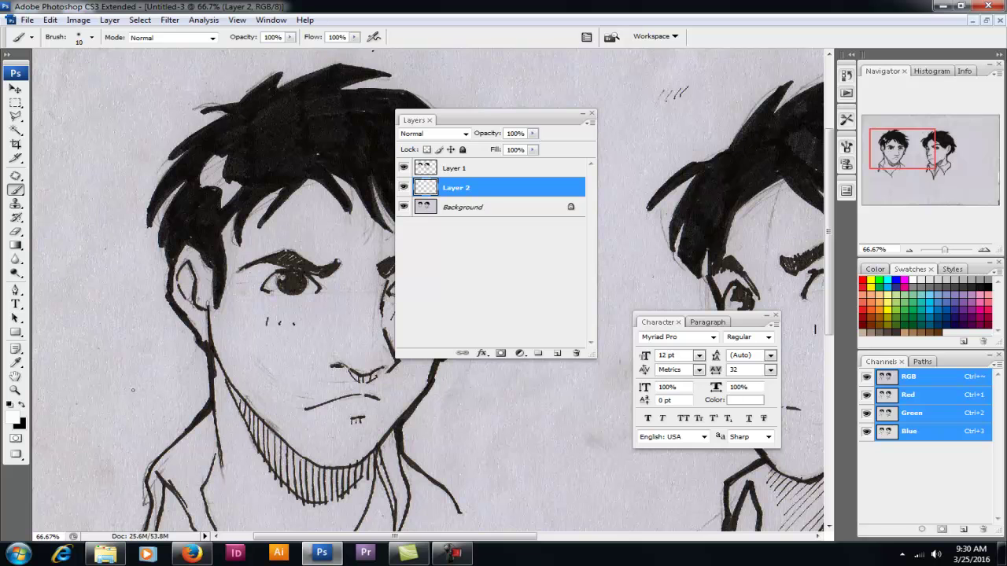
Step: Fill Layer 2 with the foreground color using Fill in Normal mode at 100% opacity, and undo the fill
{"action": "left_click_drag", "start_coordinate": [501, 120], "coordinate": [669, 99]}
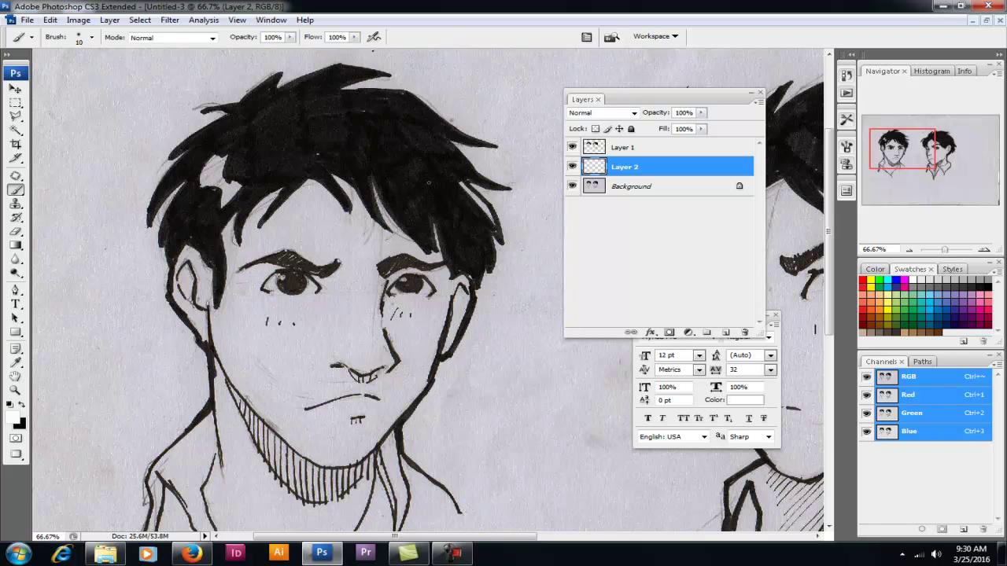
{"action": "left_click", "coordinate": [49, 20]}
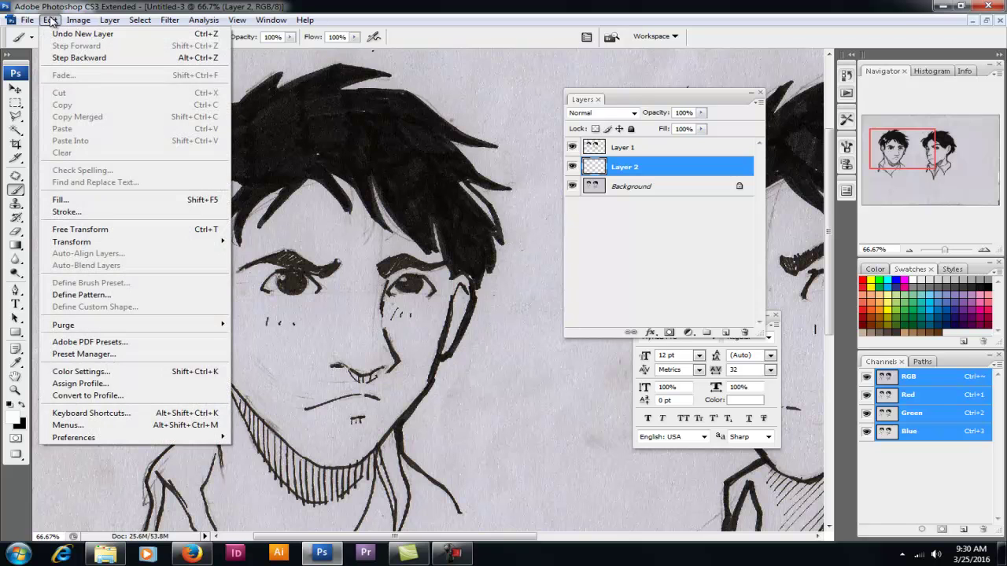
{"action": "left_click", "coordinate": [135, 202]}
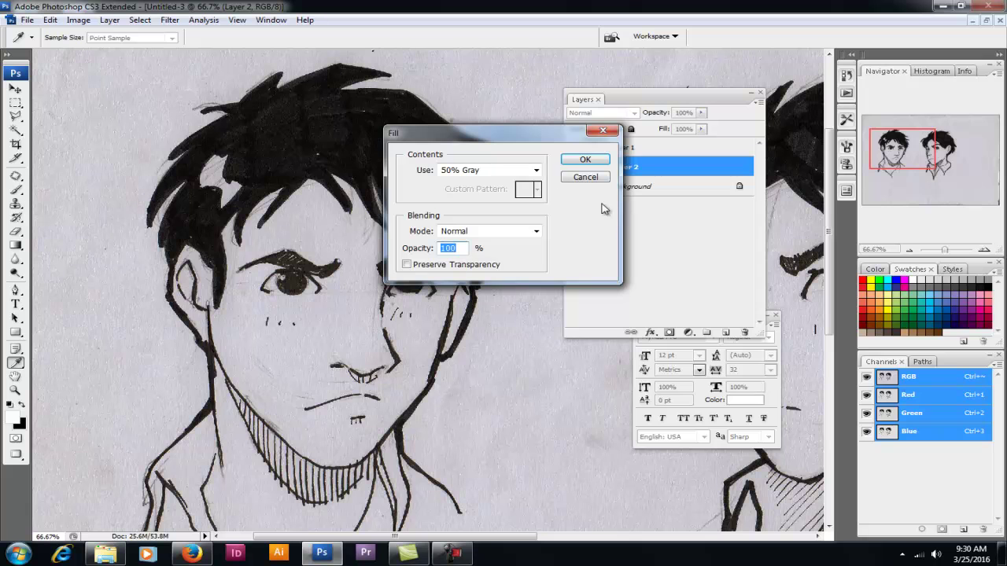
{"action": "left_click", "coordinate": [535, 171]}
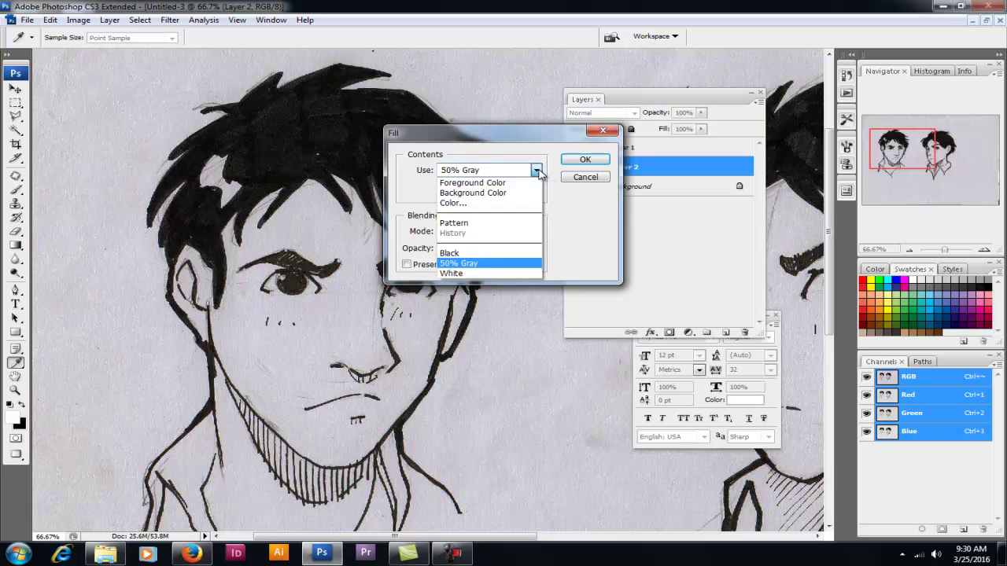
{"action": "left_click", "coordinate": [520, 183]}
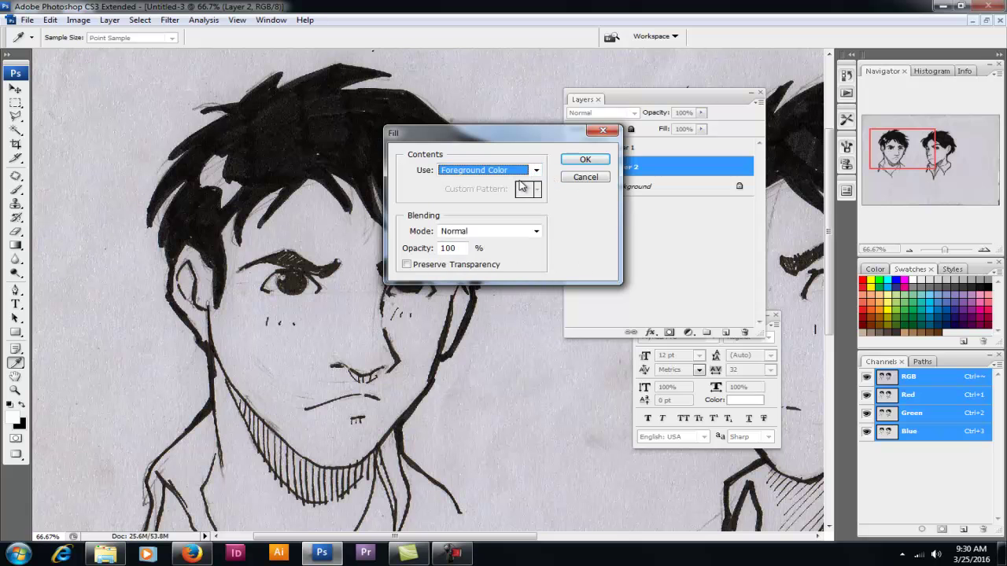
{"action": "left_click", "coordinate": [535, 171]}
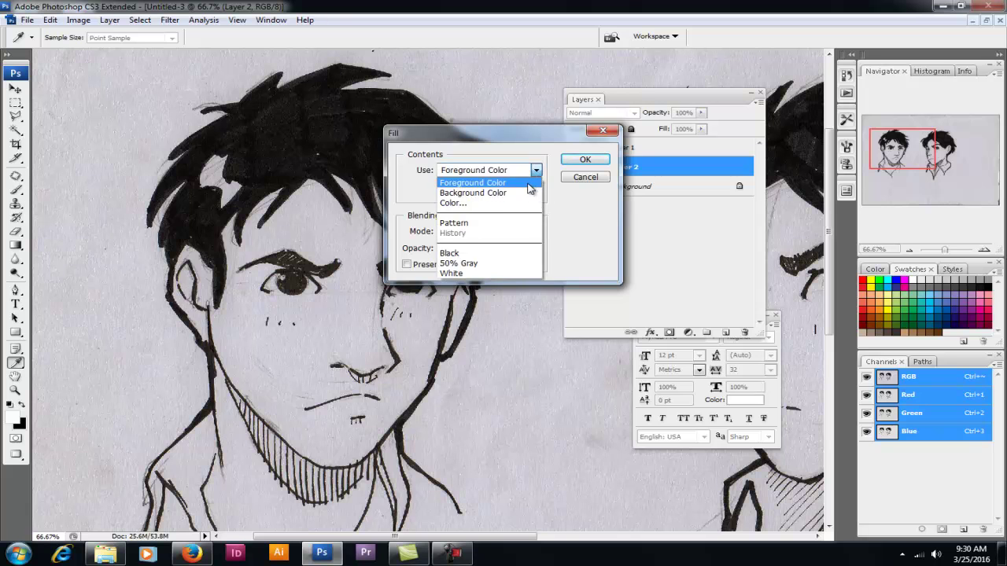
{"action": "left_click", "coordinate": [533, 183]}
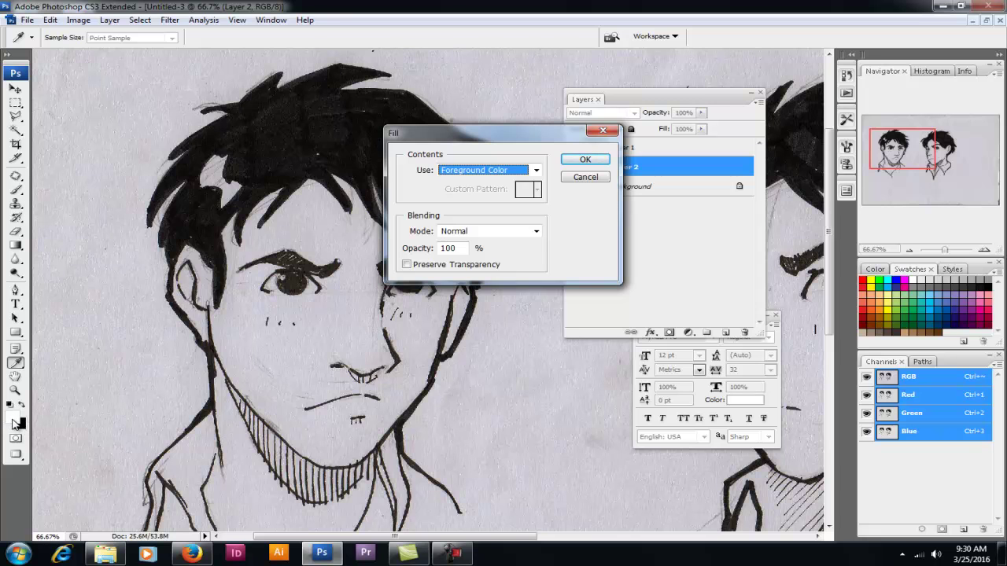
{"action": "left_click", "coordinate": [533, 170]}
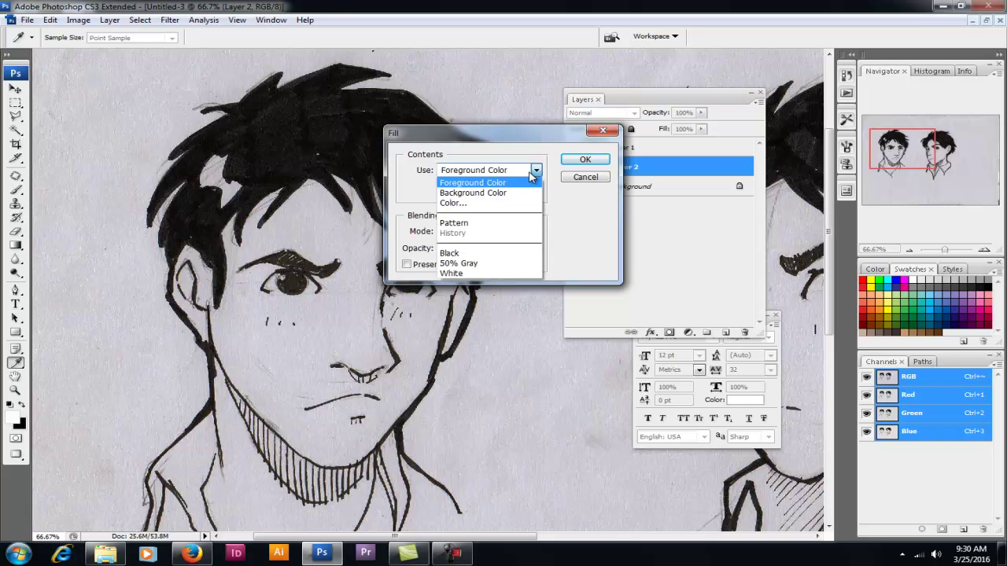
{"action": "left_click", "coordinate": [524, 183]}
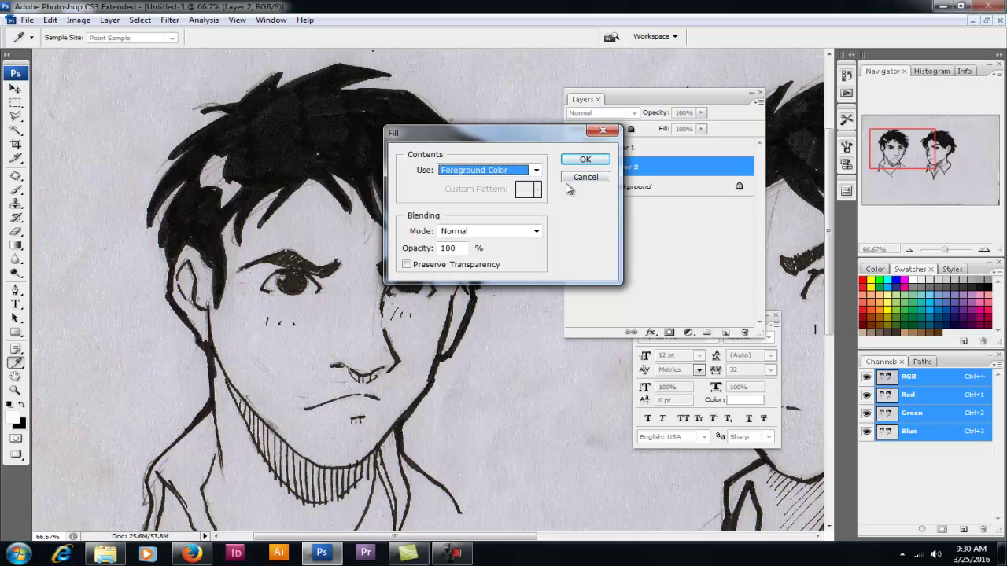
{"action": "left_click", "coordinate": [585, 161]}
{"action": "key", "text": "b"}
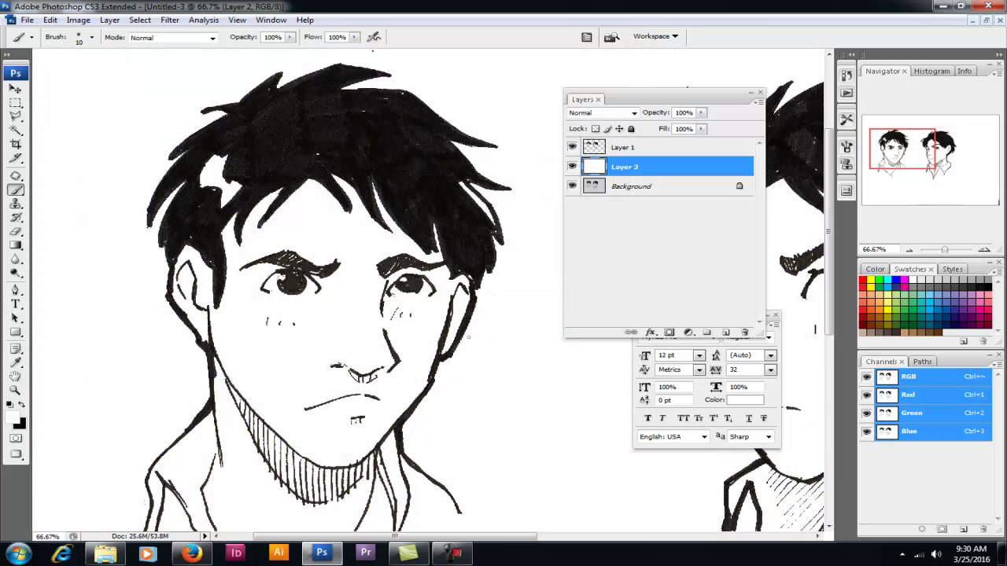
{"action": "key", "text": "ctrl+z"}
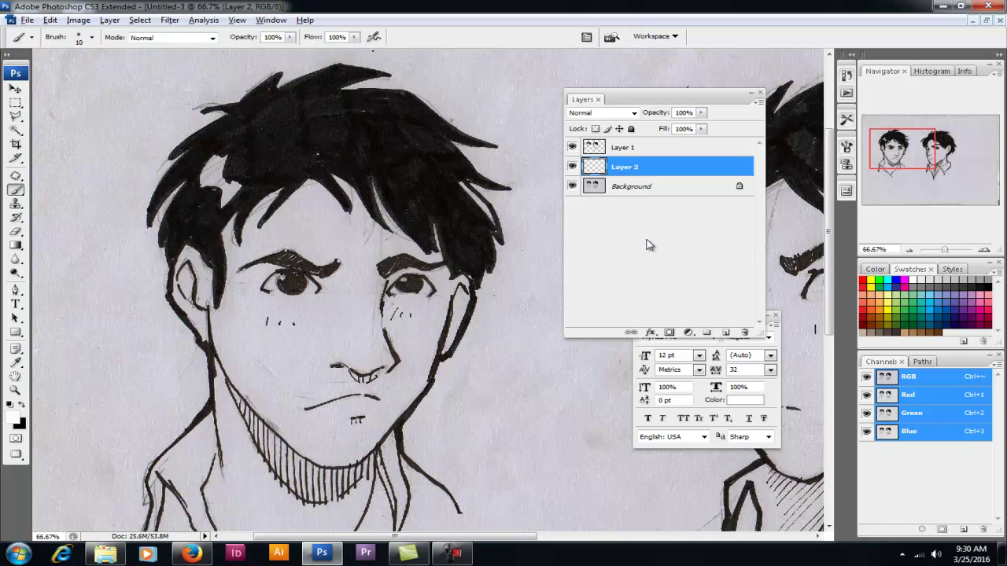
Step: Pick white as the foreground color again and fill Layer 2 with it
{"action": "left_click", "coordinate": [13, 422]}
{"action": "left_click", "coordinate": [364, 154]}
{"action": "left_click", "coordinate": [324, 140]}
{"action": "left_click", "coordinate": [665, 131]}
{"action": "key", "text": "alt+BackSpace"}
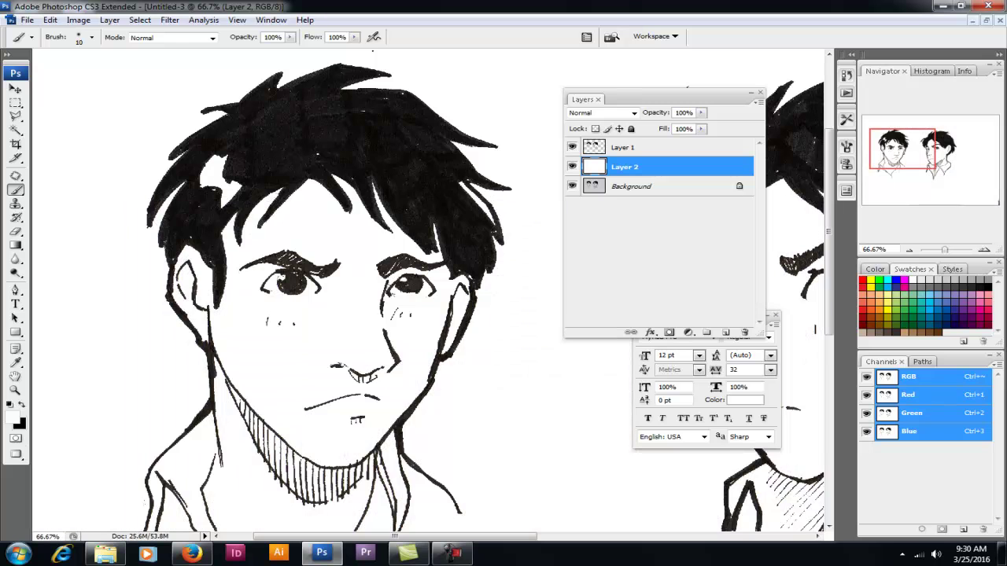
Step: Check the white backdrop across the whole canvas by hiding and reshowing Layer 1 and Layer 2
{"action": "left_click", "coordinate": [572, 149]}
{"action": "left_click", "coordinate": [453, 290], "text": "alt"}
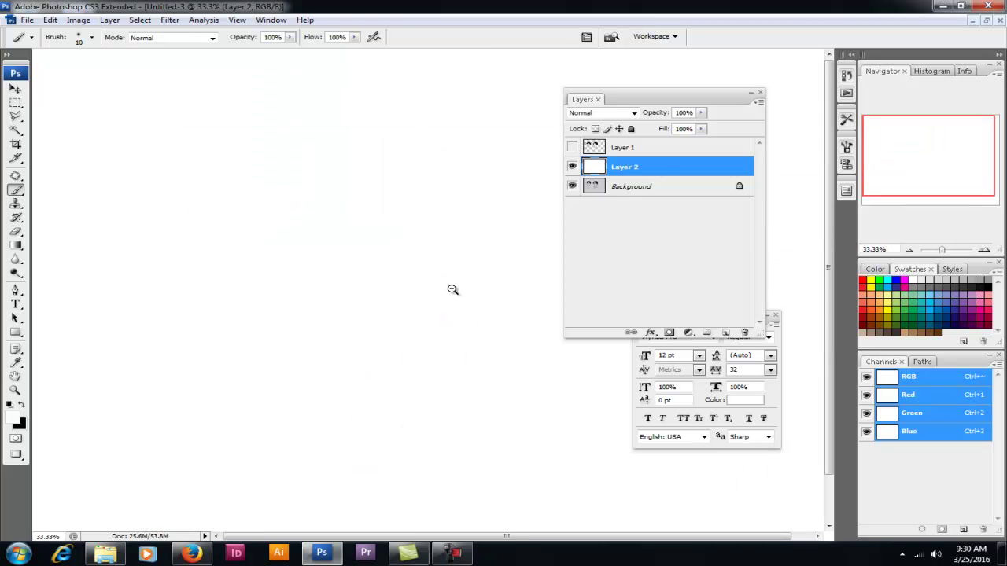
{"action": "left_click", "coordinate": [453, 290], "text": "alt"}
{"action": "left_click", "coordinate": [452, 287], "text": "alt"}
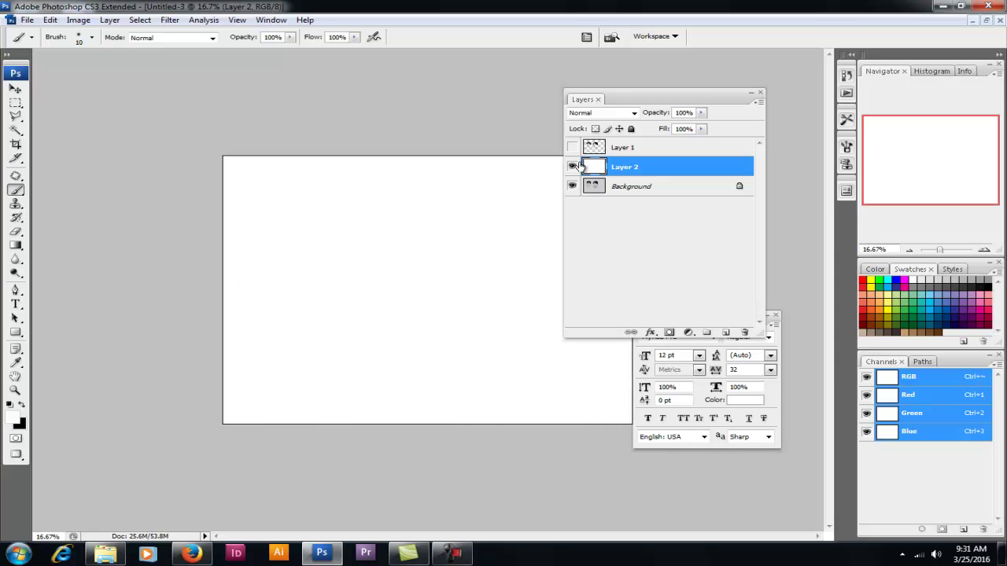
{"action": "left_click", "coordinate": [572, 147]}
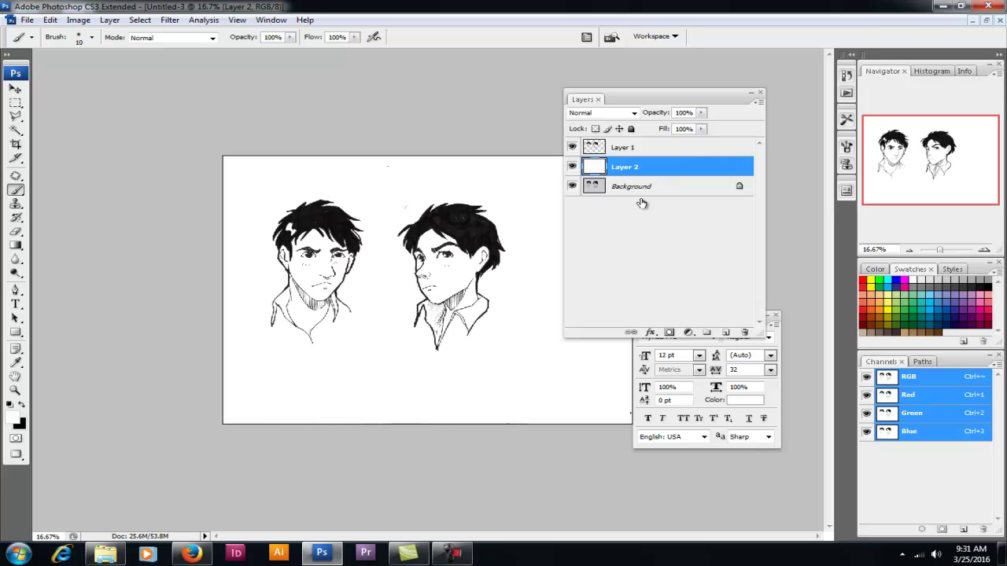
{"action": "left_click", "coordinate": [572, 167]}
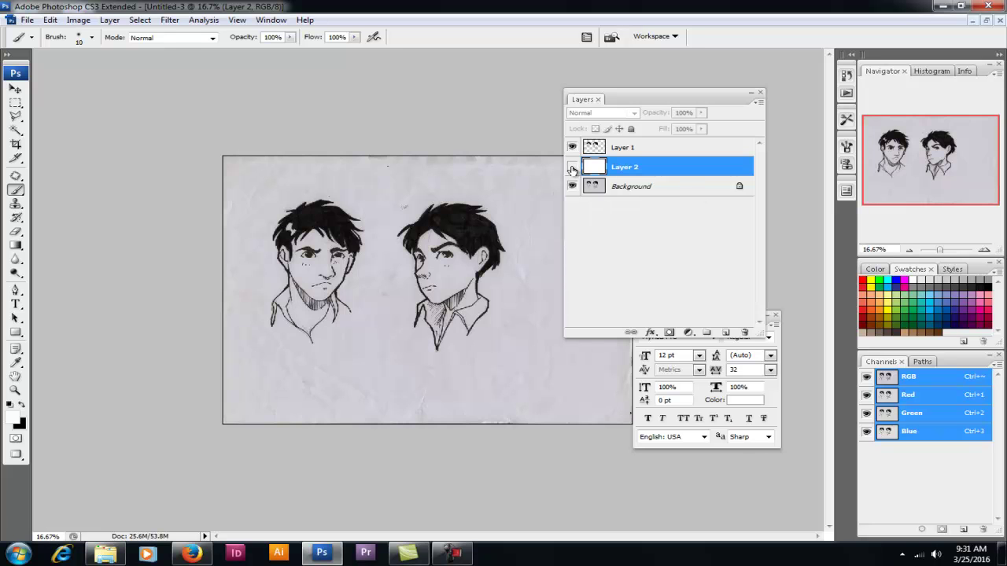
{"action": "left_click", "coordinate": [571, 168]}
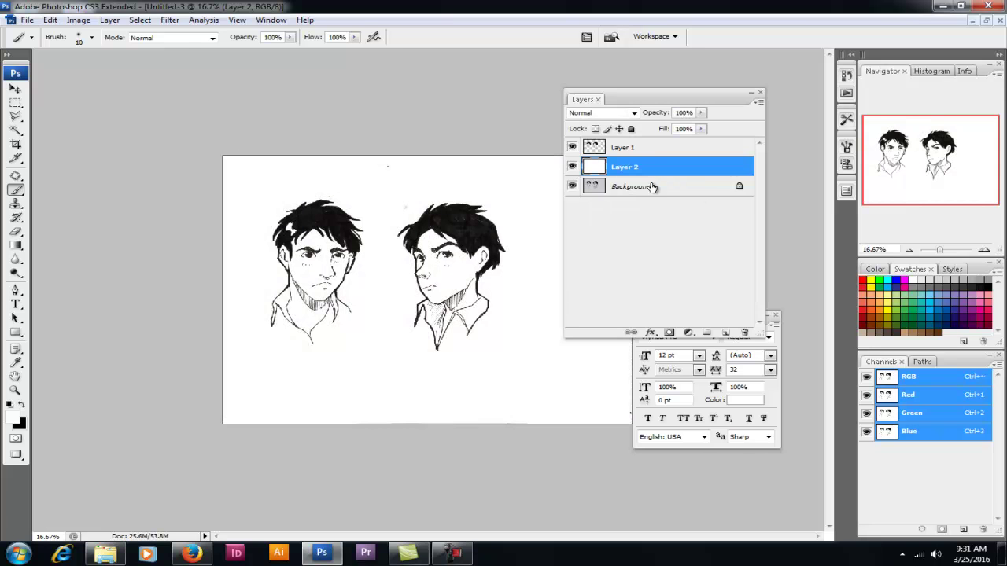
Step: Delete the original scanned Background layer
{"action": "left_click", "coordinate": [643, 190]}
{"action": "left_click_drag", "start_coordinate": [652, 186], "coordinate": [744, 332]}
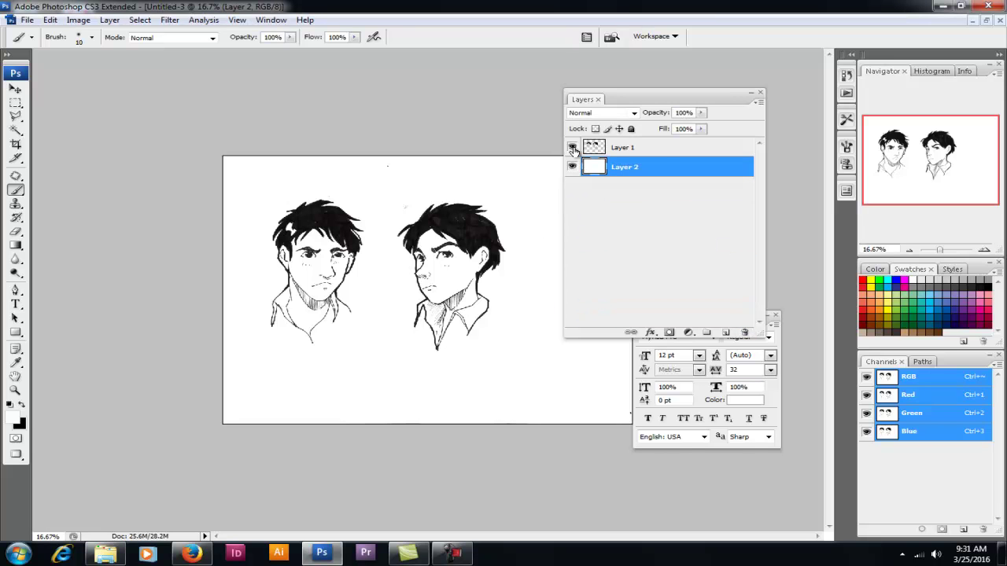
Step: Compare the line art on Layer 1 with the white Layer 2 by hiding and reshowing each repeatedly
{"action": "left_click", "coordinate": [572, 149]}
{"action": "left_click", "coordinate": [572, 149]}
{"action": "left_click", "coordinate": [572, 167]}
{"action": "left_click", "coordinate": [572, 166]}
{"action": "left_click", "coordinate": [572, 149]}
{"action": "left_click", "coordinate": [571, 149]}
{"action": "left_click", "coordinate": [572, 167]}
{"action": "left_click", "coordinate": [572, 167]}
Step: Examine the cleaned line art of both heads at several magnifications with the Zoom tool
{"action": "left_click", "coordinate": [15, 391]}
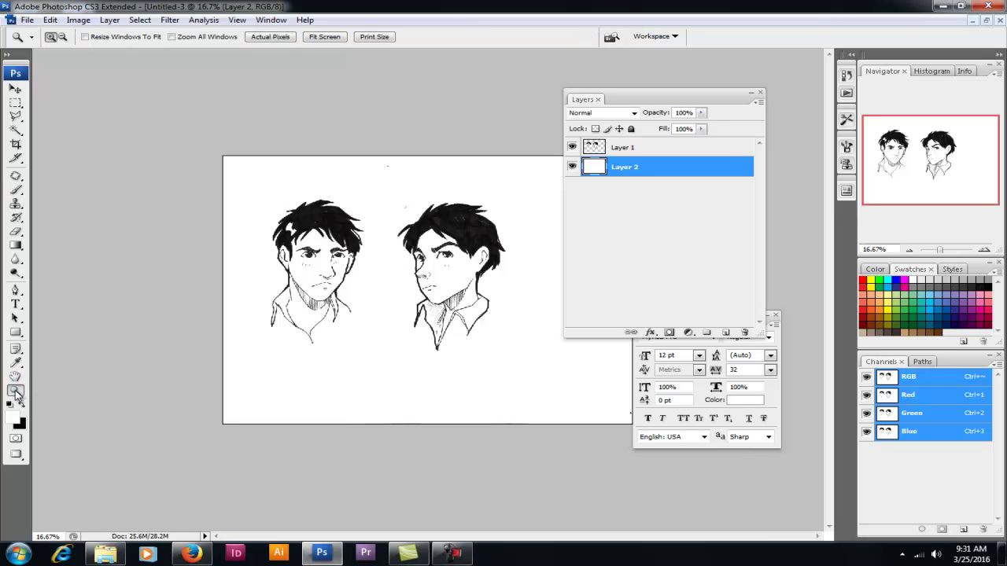
{"action": "left_click", "coordinate": [312, 270]}
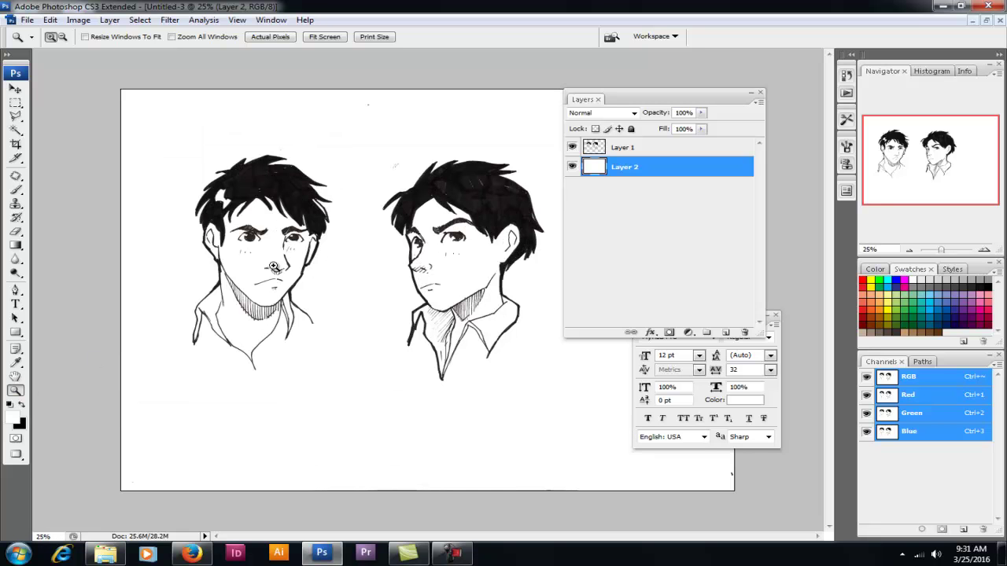
{"action": "right_click", "coordinate": [274, 268]}
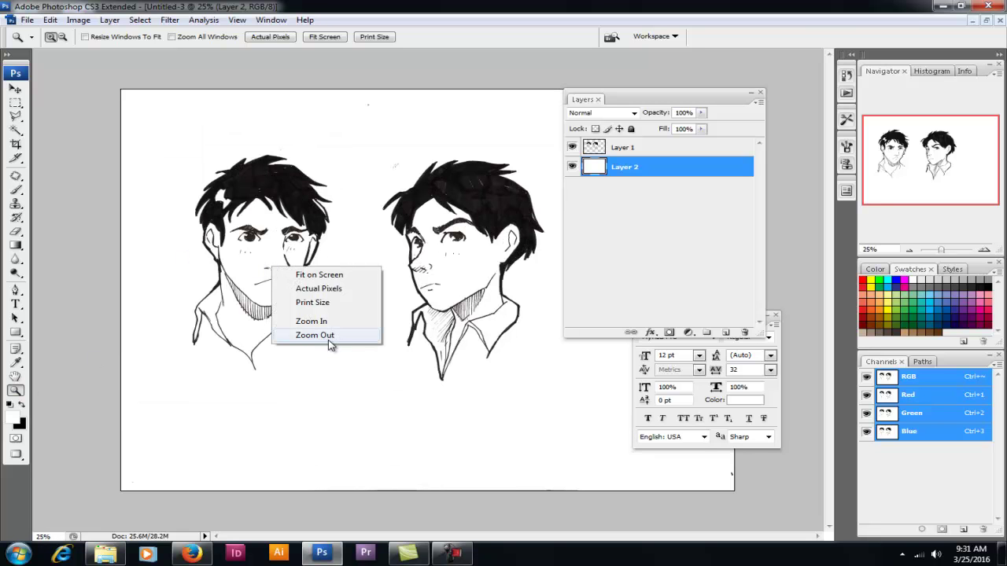
{"action": "right_click", "coordinate": [225, 283]}
{"action": "left_click", "coordinate": [283, 353]}
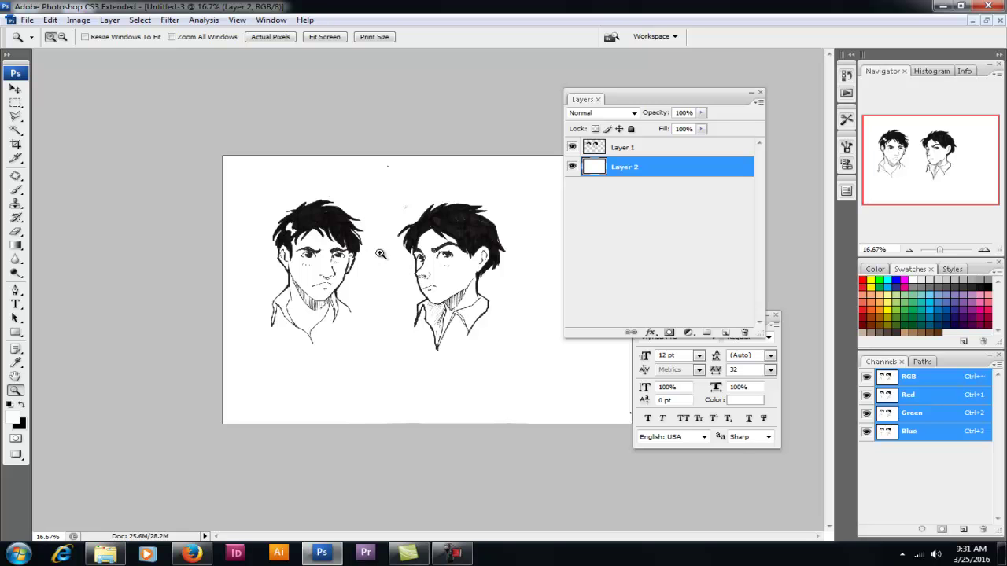
{"action": "left_click", "coordinate": [380, 253]}
{"action": "left_click", "coordinate": [380, 253]}
{"action": "left_click", "coordinate": [379, 253]}
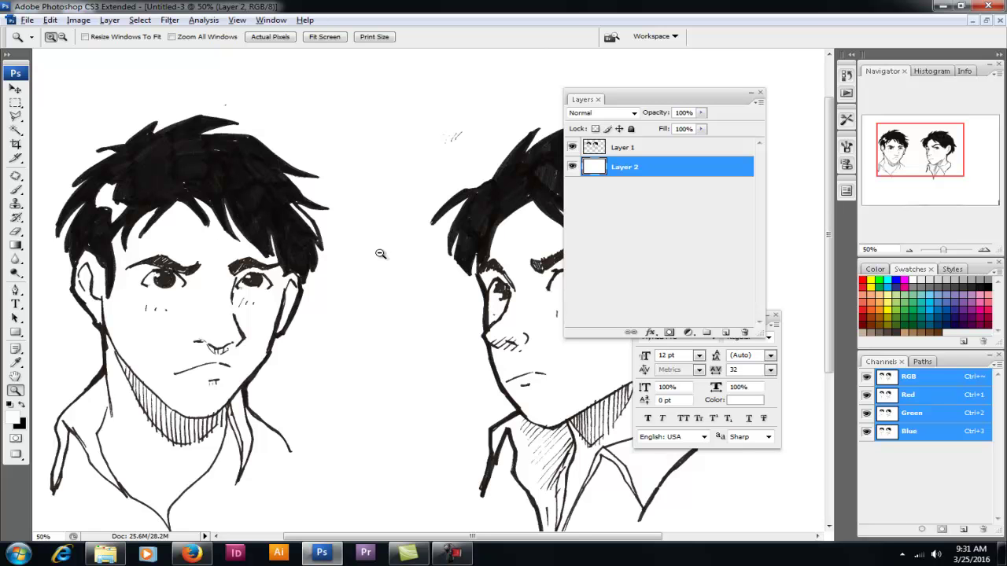
{"action": "left_click", "coordinate": [379, 253], "text": "alt"}
{"action": "left_click", "coordinate": [380, 253], "text": "alt"}
{"action": "left_click", "coordinate": [379, 253]}
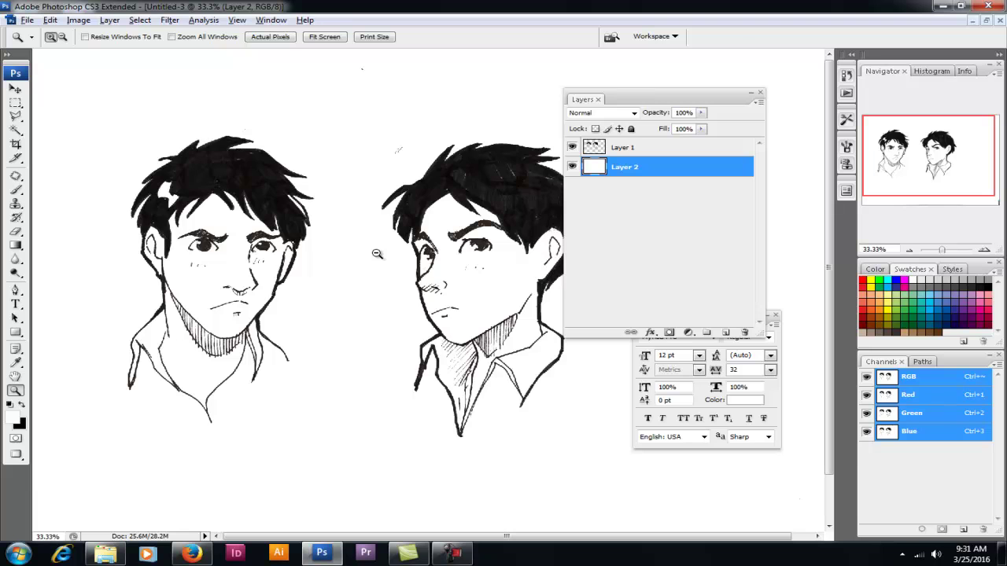
{"action": "left_click", "coordinate": [377, 254], "text": "alt"}
{"action": "left_click", "coordinate": [406, 267], "text": "alt"}
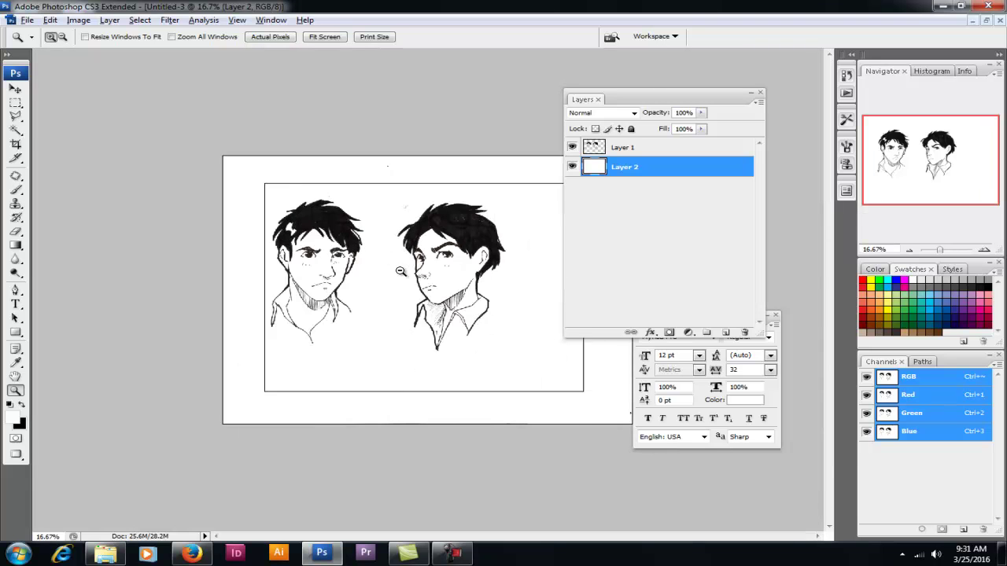
{"action": "left_click", "coordinate": [399, 270], "text": "alt"}
{"action": "left_click", "coordinate": [401, 270], "text": "alt"}
Step: Examine the area between the two heads at 200% for stray specks and ink edge quality
{"action": "left_click", "coordinate": [412, 270]}
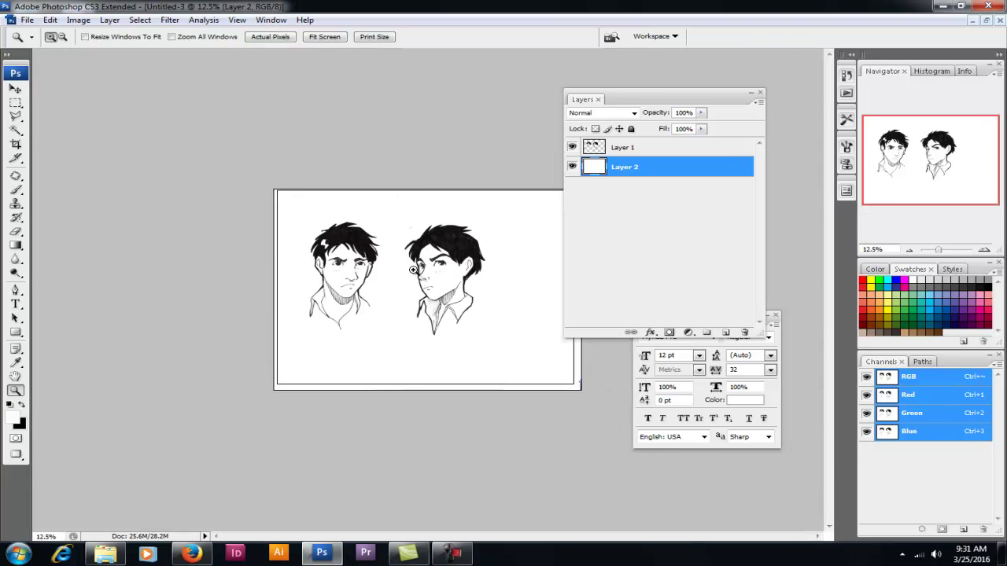
{"action": "left_click", "coordinate": [412, 270]}
{"action": "left_click", "coordinate": [412, 269]}
{"action": "left_click", "coordinate": [411, 270]}
{"action": "left_click", "coordinate": [411, 270]}
{"action": "left_click", "coordinate": [411, 270]}
{"action": "left_click", "coordinate": [411, 270]}
{"action": "left_click", "coordinate": [411, 269]}
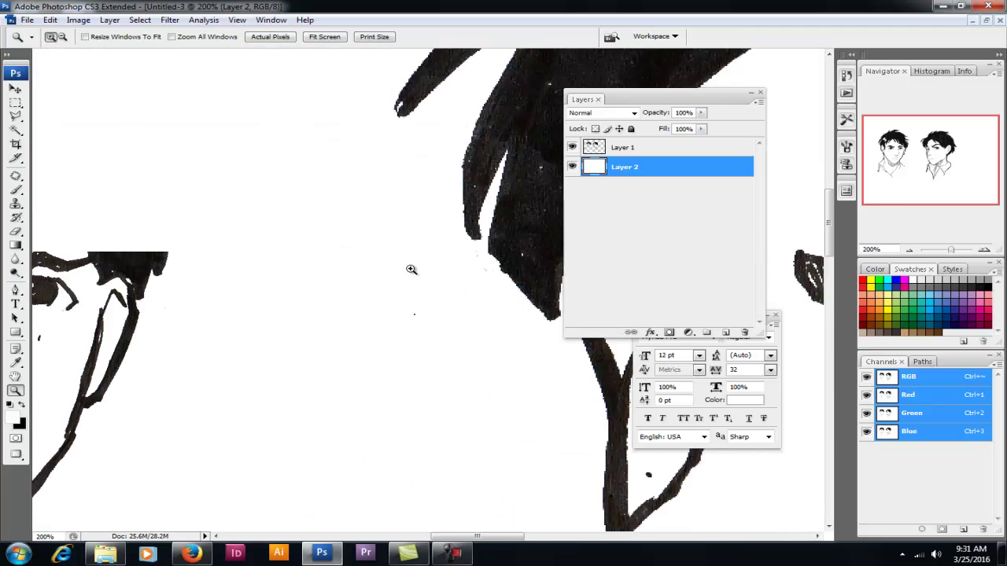
Step: Select the line art layer, Layer 1, and lock its transparent pixels
{"action": "left_click", "coordinate": [410, 269]}
{"action": "left_click_drag", "start_coordinate": [480, 122], "coordinate": [405, 253]}
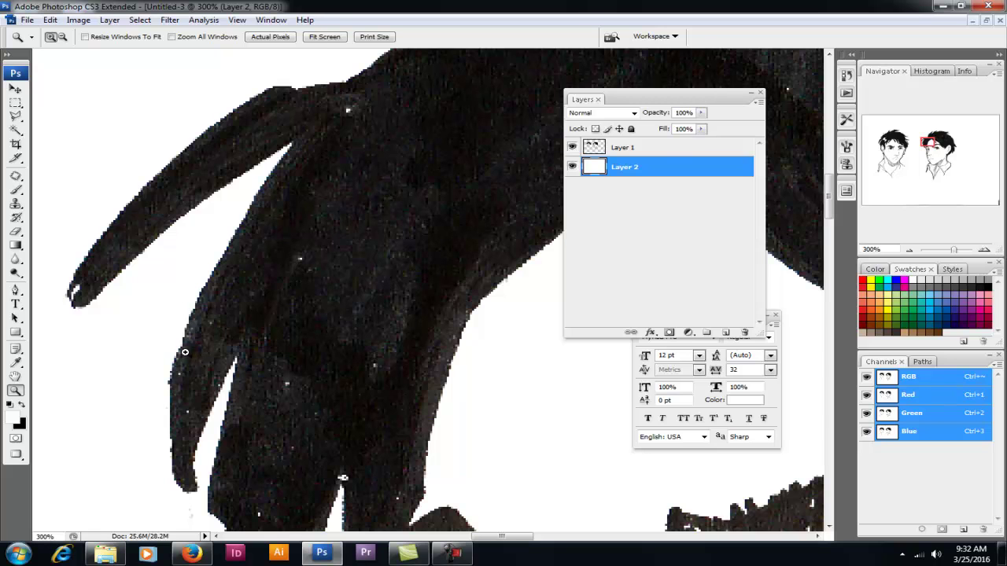
{"action": "left_click", "coordinate": [659, 150]}
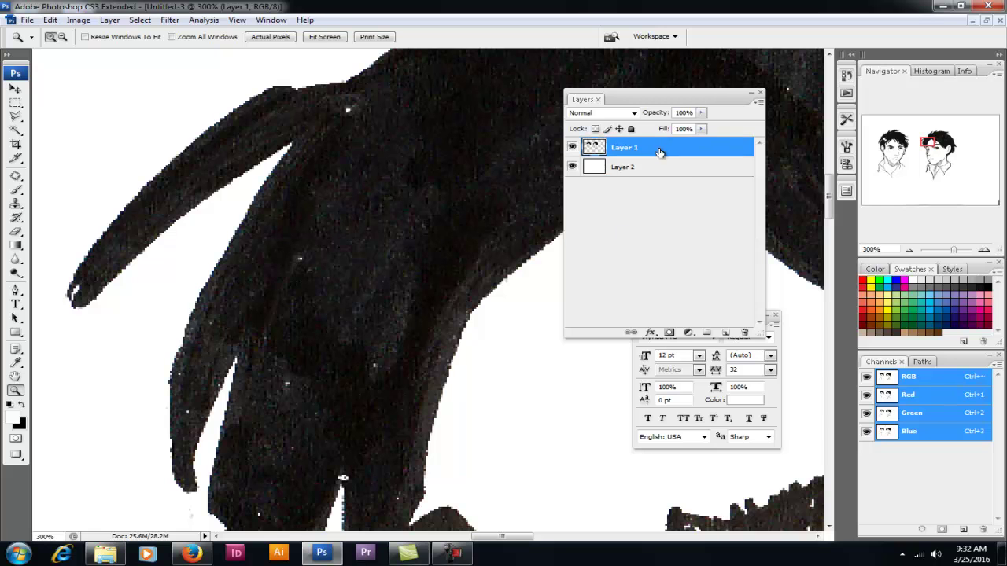
{"action": "left_click", "coordinate": [597, 130]}
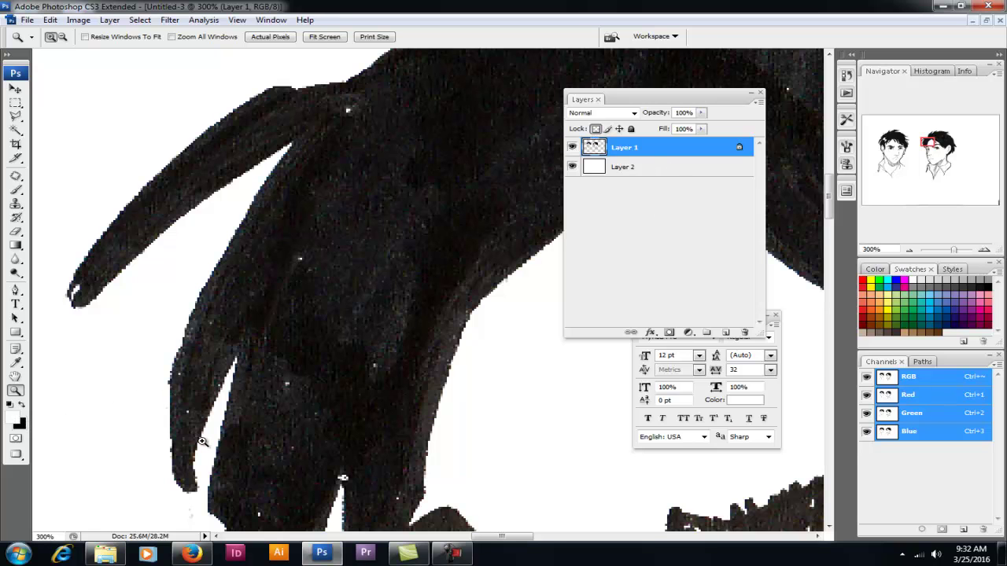
Step: Set the foreground color to pure black (000000) and restore the default foreground and background colors
{"action": "key", "text": "x"}
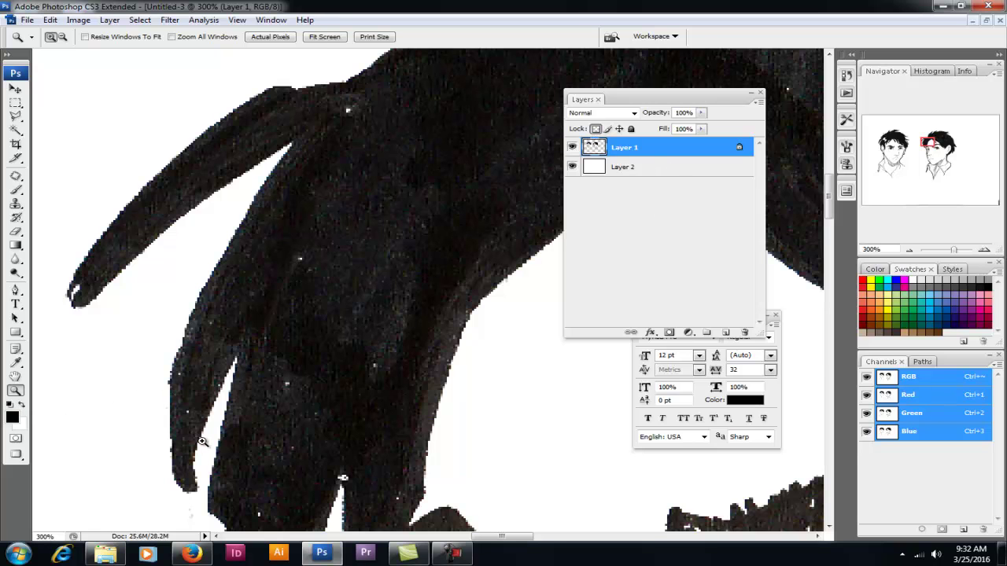
{"action": "left_click", "coordinate": [22, 404]}
{"action": "left_click", "coordinate": [13, 417]}
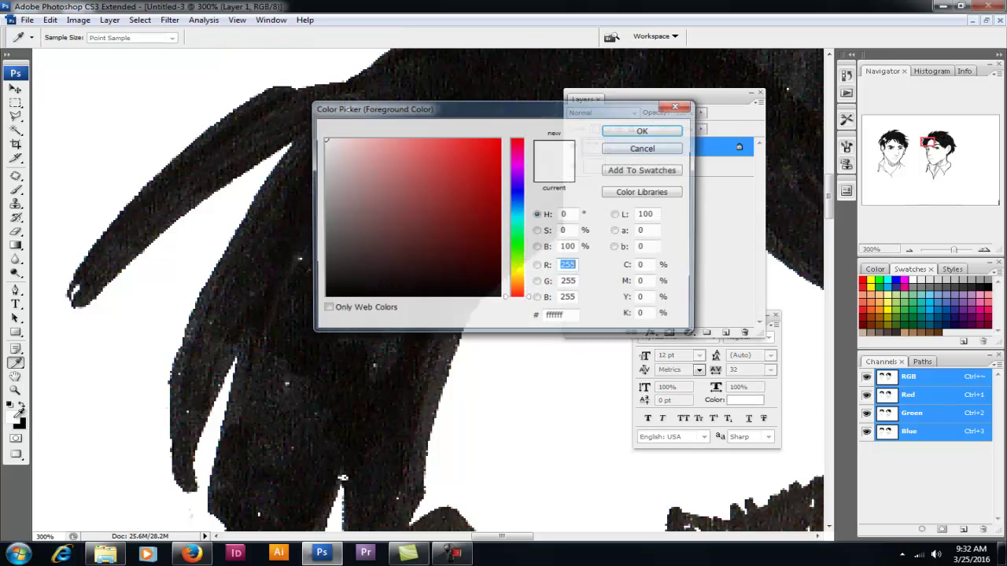
{"action": "left_click_drag", "start_coordinate": [360, 258], "coordinate": [302, 337]}
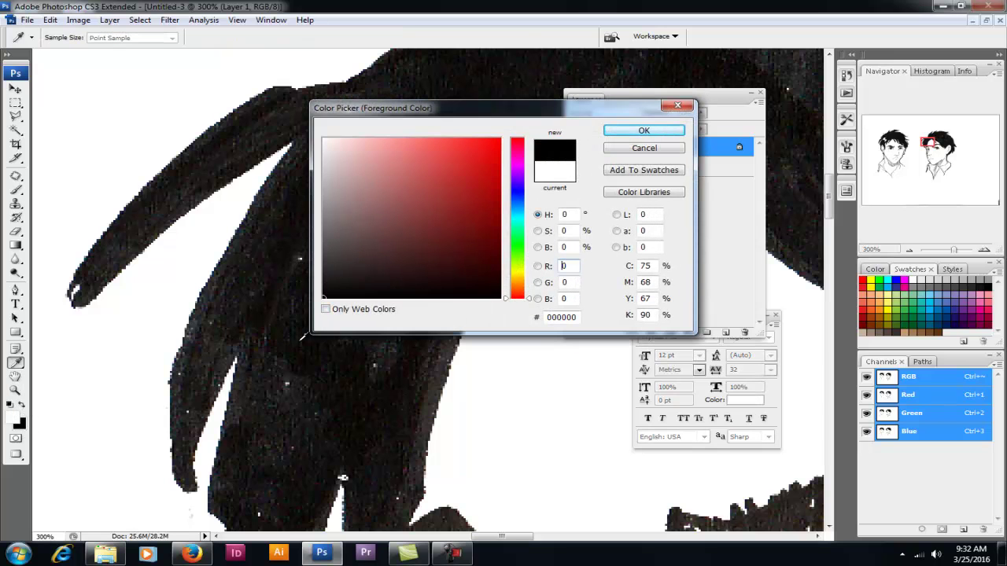
{"action": "left_click", "coordinate": [642, 131]}
{"action": "key", "text": "z"}
{"action": "key", "text": "d"}
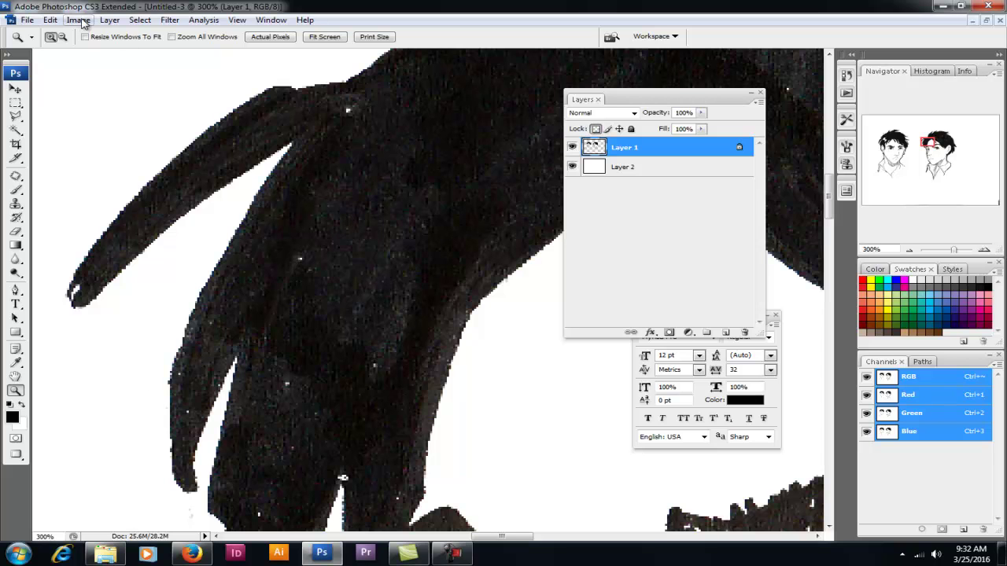
{"action": "left_click", "coordinate": [56, 23]}
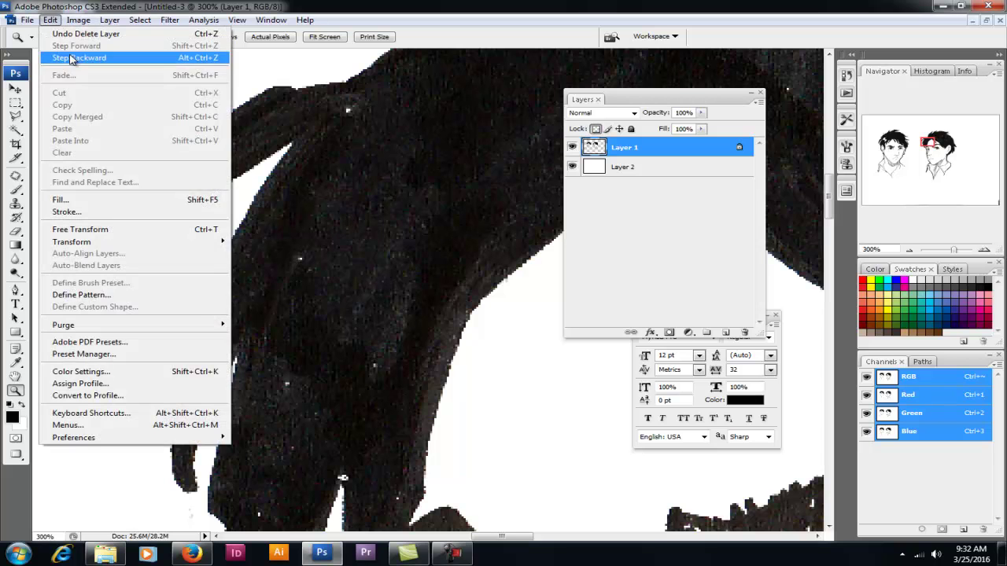
{"action": "left_click", "coordinate": [99, 196]}
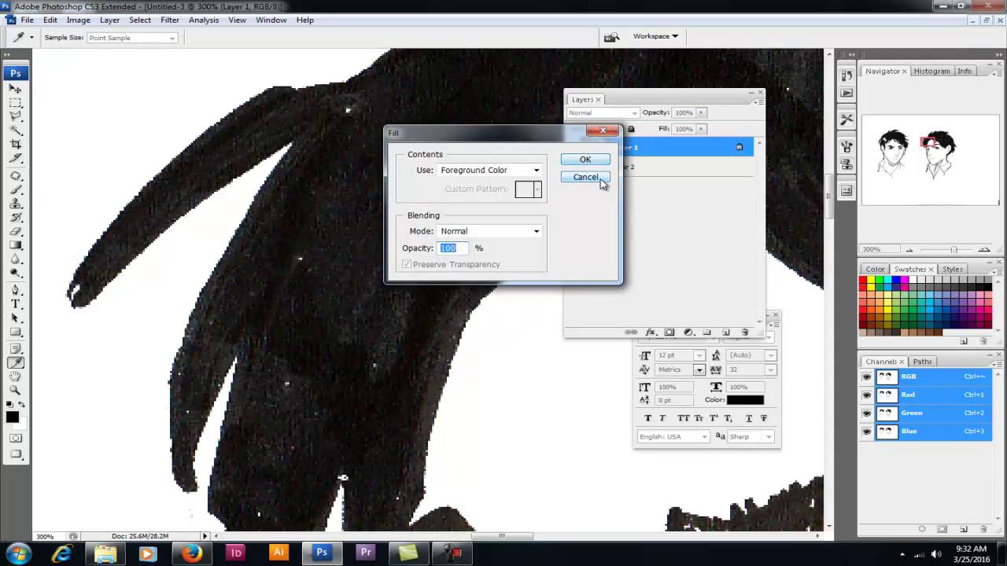
{"action": "left_click", "coordinate": [585, 177]}
{"action": "key", "text": "z"}
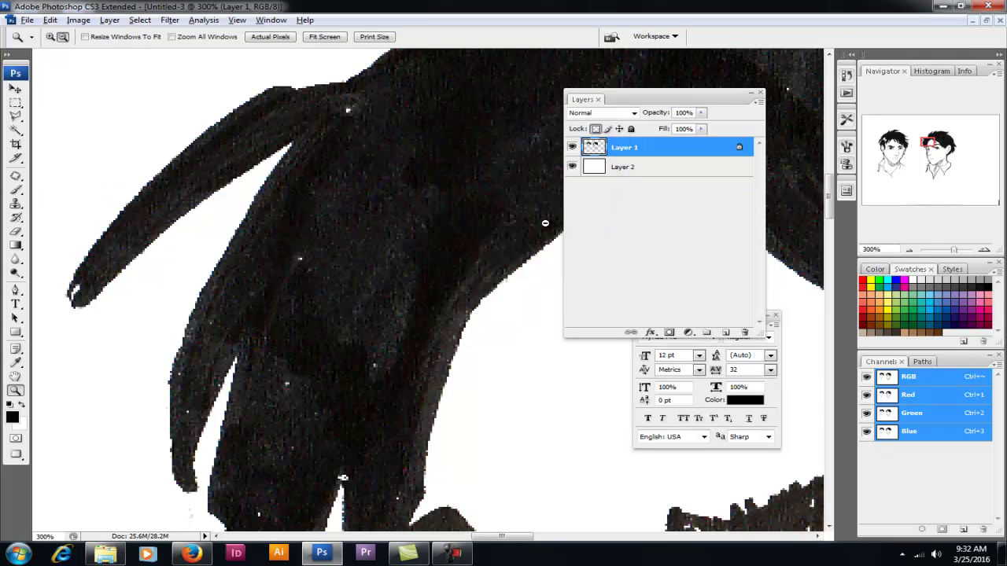
{"action": "key", "text": "ctrl+z"}
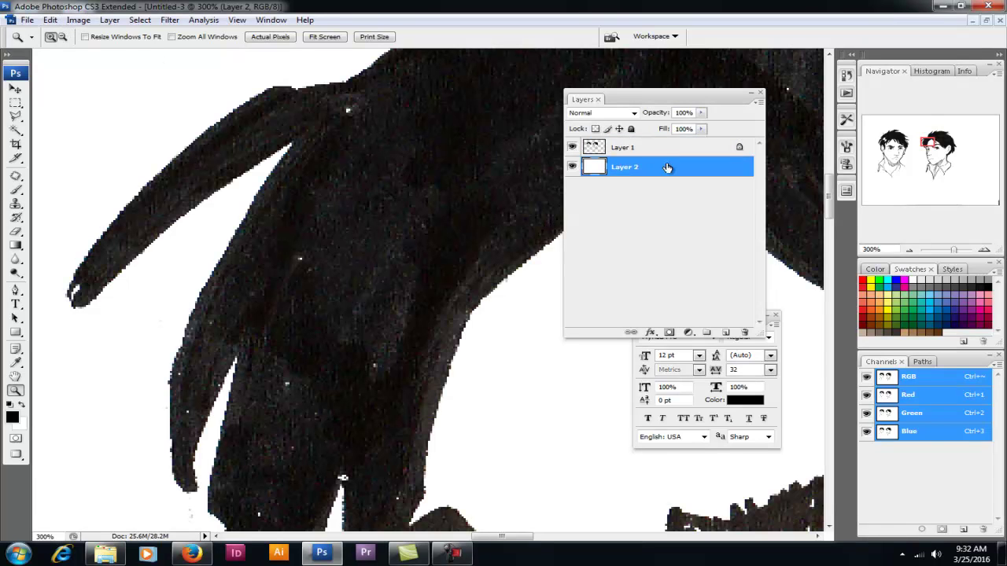
Step: Fill Layer 1's line art with the black foreground color in Normal mode at 100% opacity, preserving transparency
{"action": "left_click", "coordinate": [642, 146]}
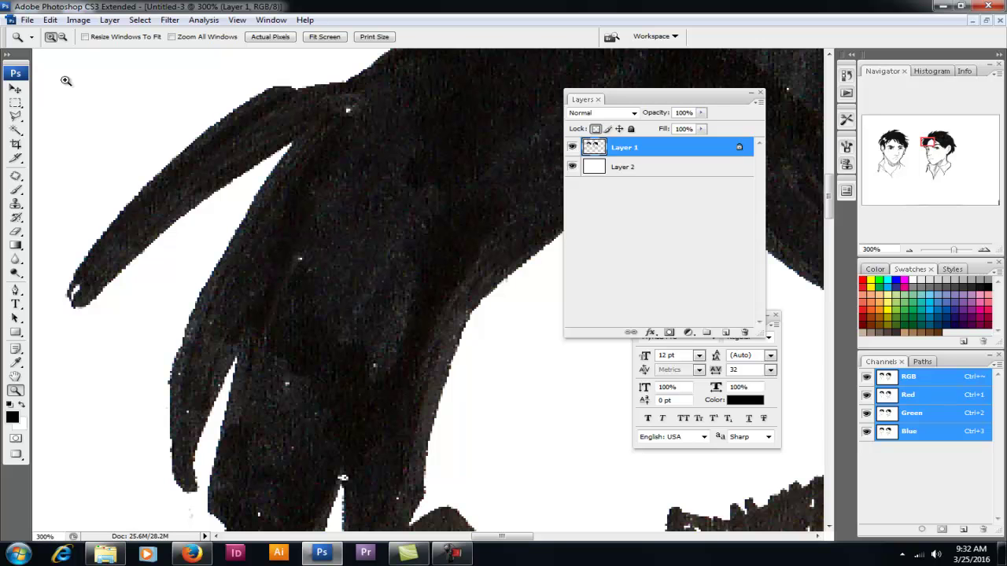
{"action": "left_click", "coordinate": [49, 20]}
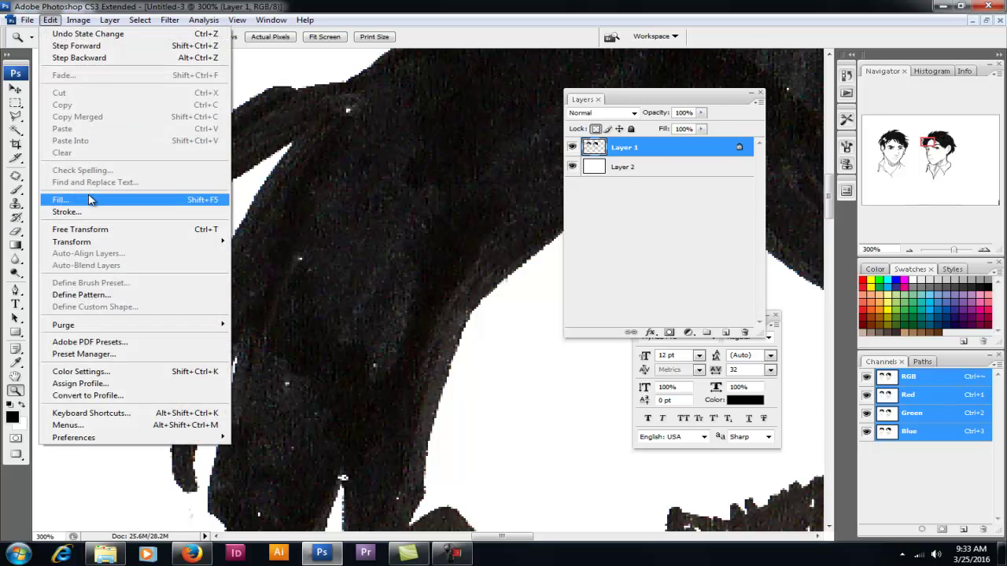
{"action": "left_click", "coordinate": [61, 200]}
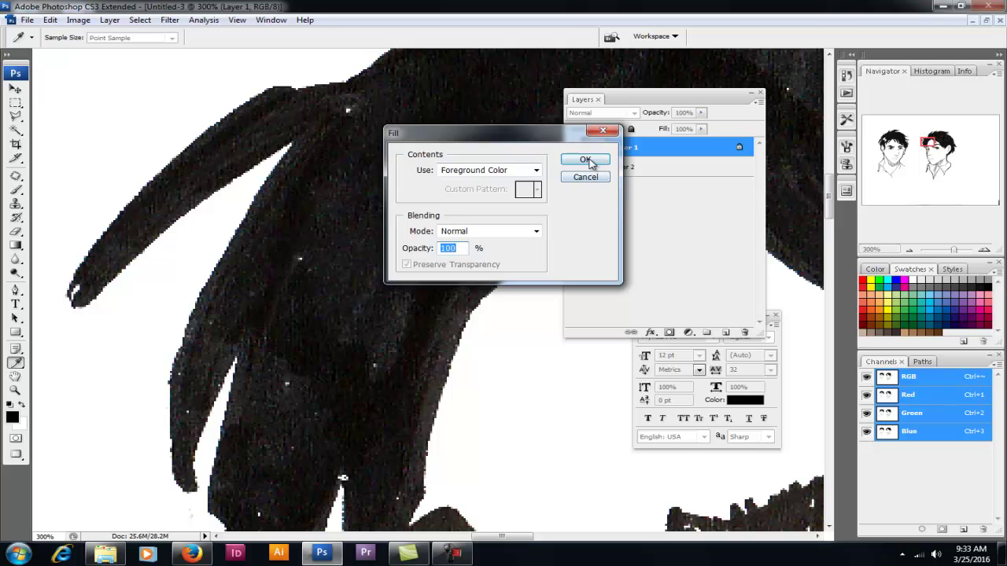
{"action": "left_click", "coordinate": [585, 161]}
{"action": "key", "text": "z"}
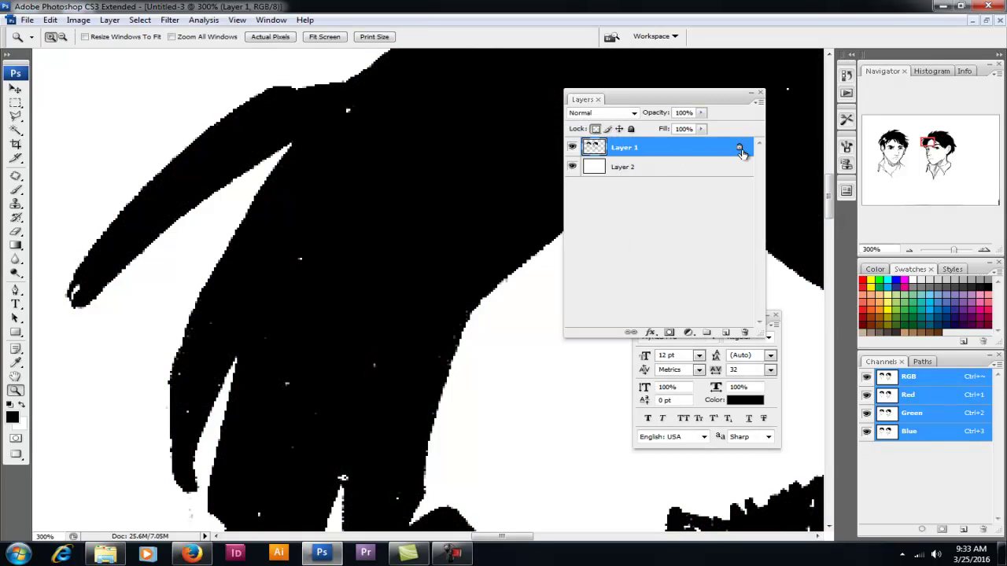
Step: Unlock the transparent pixels of Layer 1
{"action": "left_click", "coordinate": [595, 129]}
{"action": "left_click", "coordinate": [594, 129]}
{"action": "left_click", "coordinate": [595, 129]}
{"action": "left_click", "coordinate": [596, 130]}
{"action": "left_click", "coordinate": [596, 130]}
Step: Try a diagonal cyan stroke with the 10 px Brush across the three-quarter head's hair and its surroundings, and undo it
{"action": "left_click", "coordinate": [15, 190]}
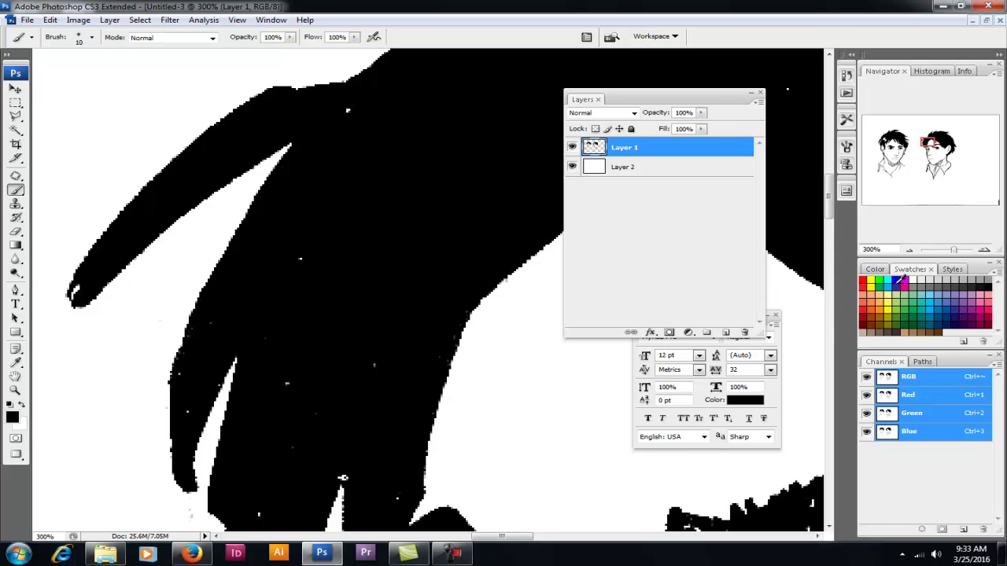
{"action": "left_click", "coordinate": [888, 281]}
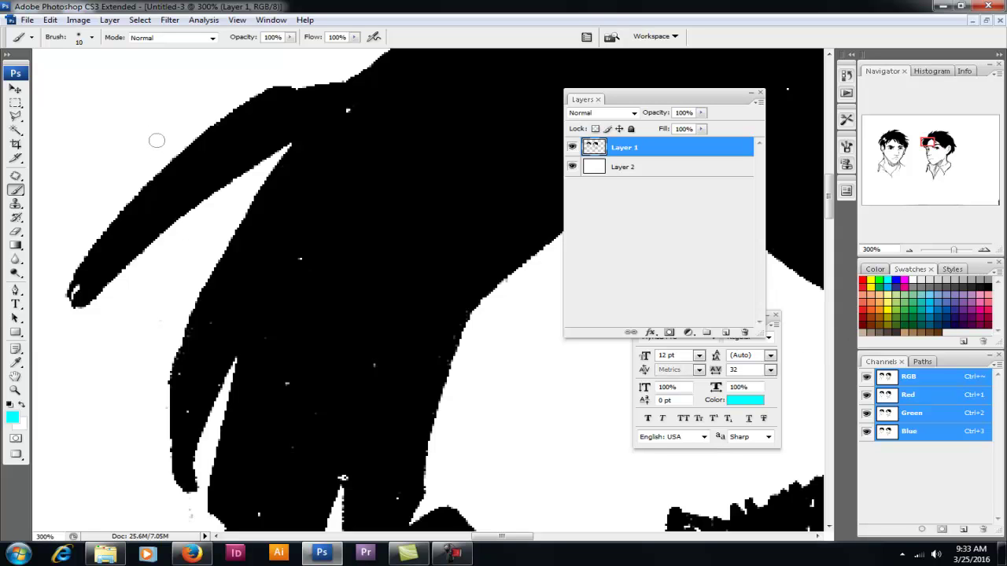
{"action": "mouse_move", "coordinate": [189, 178]}
{"action": "left_mouse_down"}
{"action": "mouse_move", "coordinate": [288, 270]}
{"action": "mouse_move", "coordinate": [279, 259]}
{"action": "left_mouse_up"}
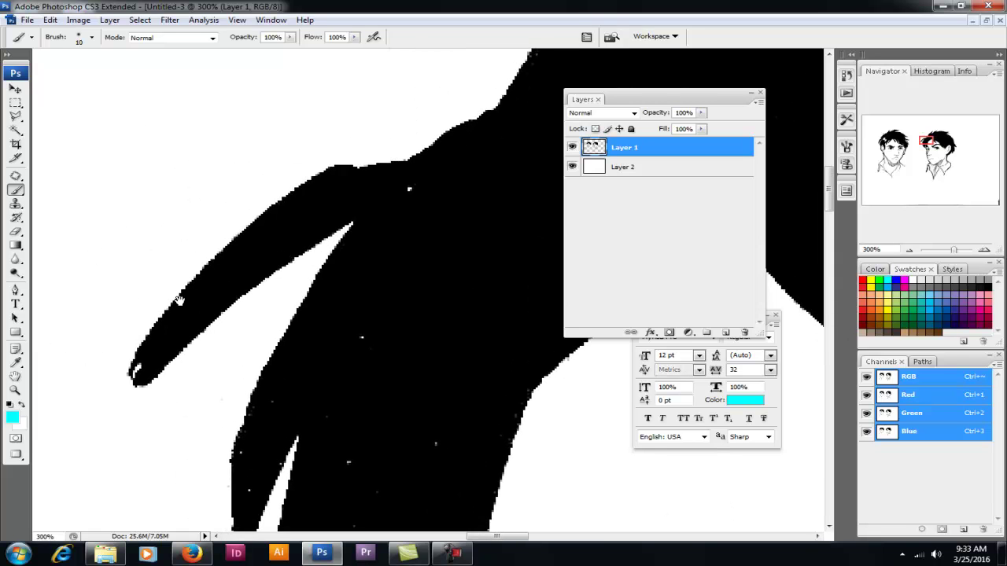
{"action": "mouse_move", "coordinate": [239, 118]}
{"action": "left_mouse_down"}
{"action": "mouse_move", "coordinate": [505, 442]}
{"action": "mouse_move", "coordinate": [606, 535]}
{"action": "mouse_move", "coordinate": [472, 424]}
{"action": "mouse_move", "coordinate": [345, 222]}
{"action": "mouse_move", "coordinate": [259, 112]}
{"action": "mouse_move", "coordinate": [364, 268]}
{"action": "mouse_move", "coordinate": [543, 491]}
{"action": "left_mouse_up"}
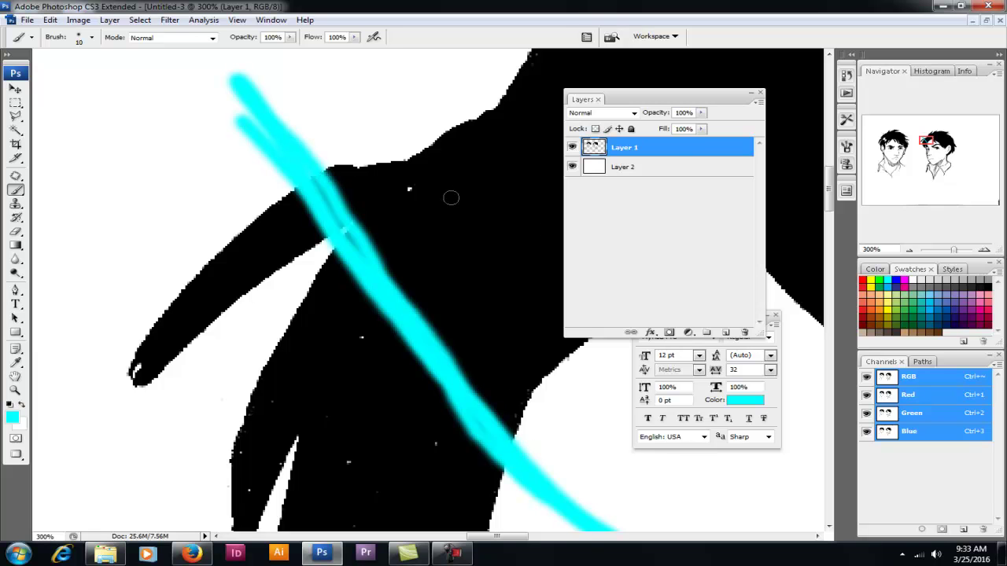
{"action": "key", "text": "ctrl+z"}
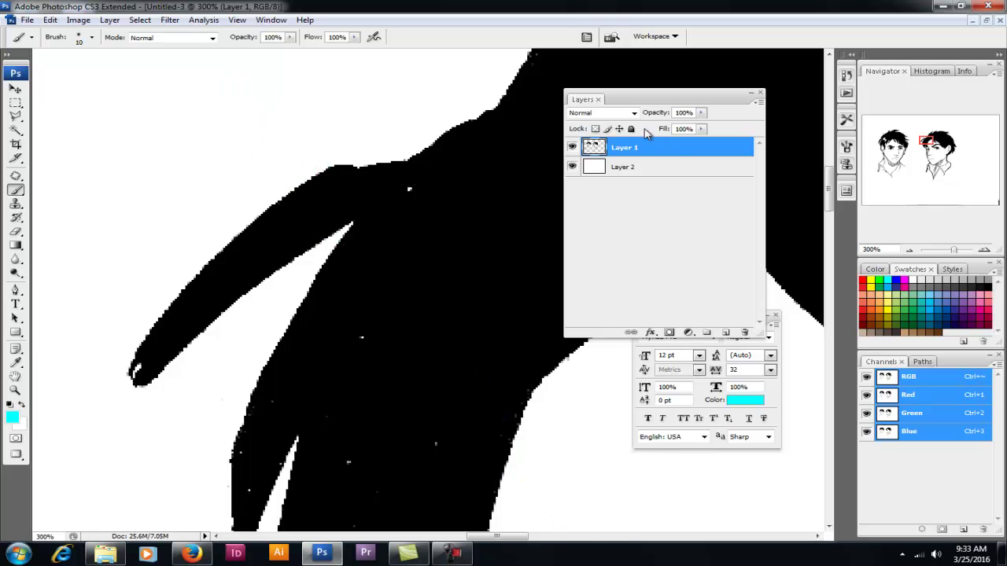
Step: Lock Layer 1's transparent pixels, test a cyan brush stroke across the hair, and undo the stroke
{"action": "left_click", "coordinate": [595, 129]}
{"action": "mouse_move", "coordinate": [308, 179]}
{"action": "left_mouse_down"}
{"action": "mouse_move", "coordinate": [496, 378]}
{"action": "mouse_move", "coordinate": [456, 370]}
{"action": "mouse_move", "coordinate": [349, 233]}
{"action": "mouse_move", "coordinate": [523, 445]}
{"action": "mouse_move", "coordinate": [317, 175]}
{"action": "mouse_move", "coordinate": [456, 310]}
{"action": "mouse_move", "coordinate": [532, 414]}
{"action": "mouse_move", "coordinate": [503, 407]}
{"action": "mouse_move", "coordinate": [391, 262]}
{"action": "mouse_move", "coordinate": [399, 252]}
{"action": "mouse_move", "coordinate": [542, 439]}
{"action": "mouse_move", "coordinate": [395, 259]}
{"action": "mouse_move", "coordinate": [517, 404]}
{"action": "mouse_move", "coordinate": [178, 309]}
{"action": "left_mouse_up"}
{"action": "key", "text": "ctrl+z"}
Step: Examine the solid black line art of the hair at magnifications from 700% down to the full drawing at 25%
{"action": "left_click", "coordinate": [436, 284], "text": "ctrl+alt"}
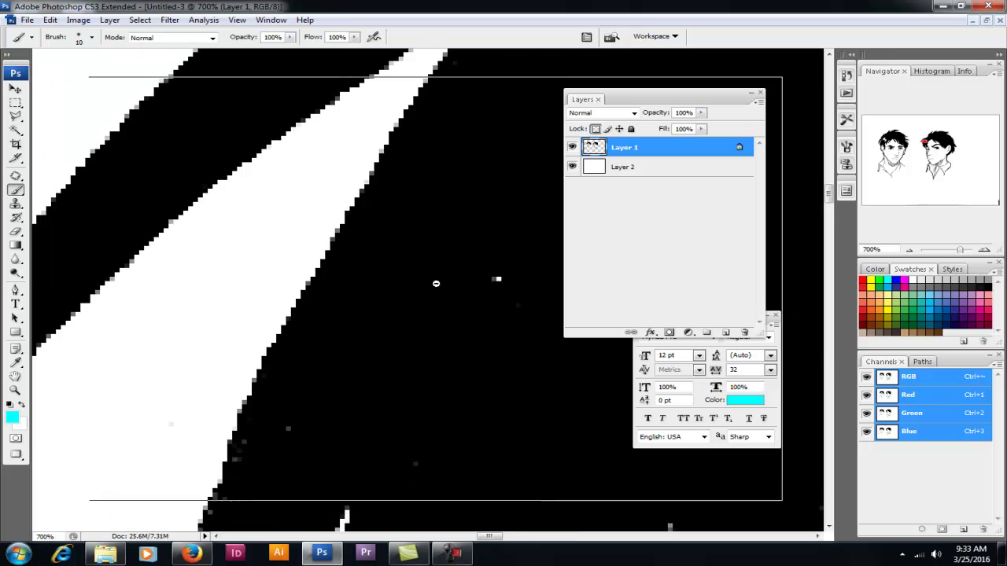
{"action": "left_click", "coordinate": [435, 283], "text": "ctrl+alt"}
{"action": "left_click", "coordinate": [435, 283], "text": "ctrl+alt"}
{"action": "left_click", "coordinate": [436, 283], "text": "ctrl+alt"}
{"action": "left_click", "coordinate": [434, 284], "text": "ctrl+alt"}
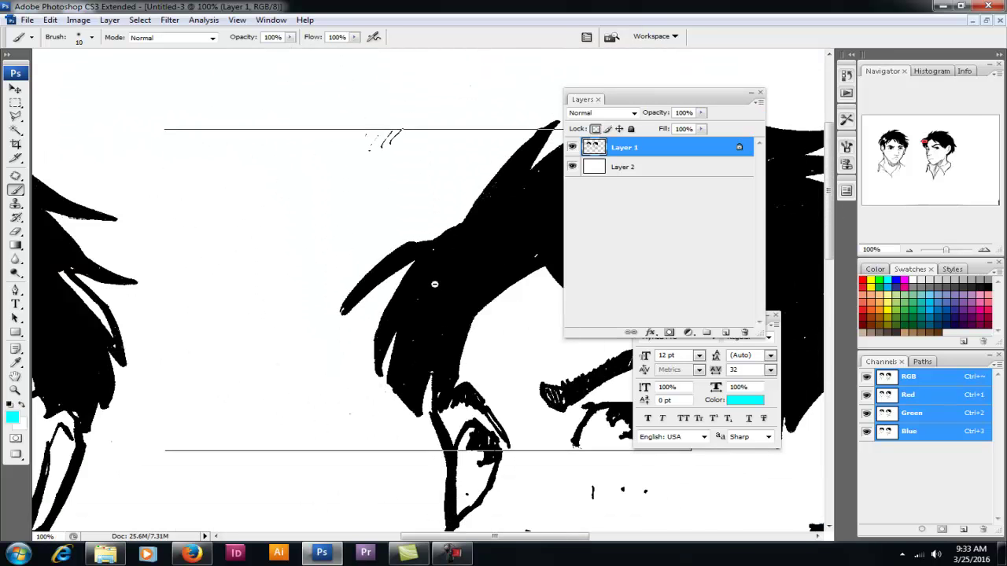
{"action": "left_click", "coordinate": [434, 283], "text": "ctrl+alt"}
{"action": "left_click", "coordinate": [434, 283], "text": "ctrl+alt"}
{"action": "left_click", "coordinate": [413, 287], "text": "ctrl+alt"}
{"action": "left_click", "coordinate": [412, 286], "text": "ctrl+alt"}
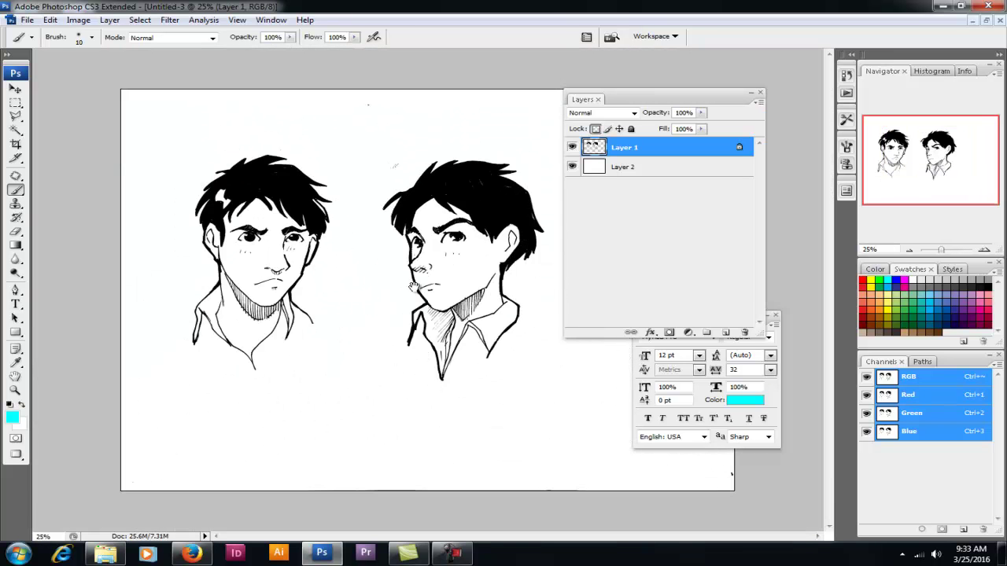
Step: Compare Layer 1 and Layer 2 by hiding and reshowing each and selecting them alternately
{"action": "left_click", "coordinate": [571, 148]}
{"action": "left_click", "coordinate": [572, 148]}
{"action": "left_click", "coordinate": [572, 166]}
{"action": "left_click", "coordinate": [572, 167]}
{"action": "left_click", "coordinate": [625, 167]}
{"action": "left_click", "coordinate": [626, 149]}
{"action": "left_click", "coordinate": [626, 172]}
{"action": "left_click", "coordinate": [626, 148]}
{"action": "double_click", "coordinate": [626, 148]}
{"action": "left_click", "coordinate": [640, 169]}
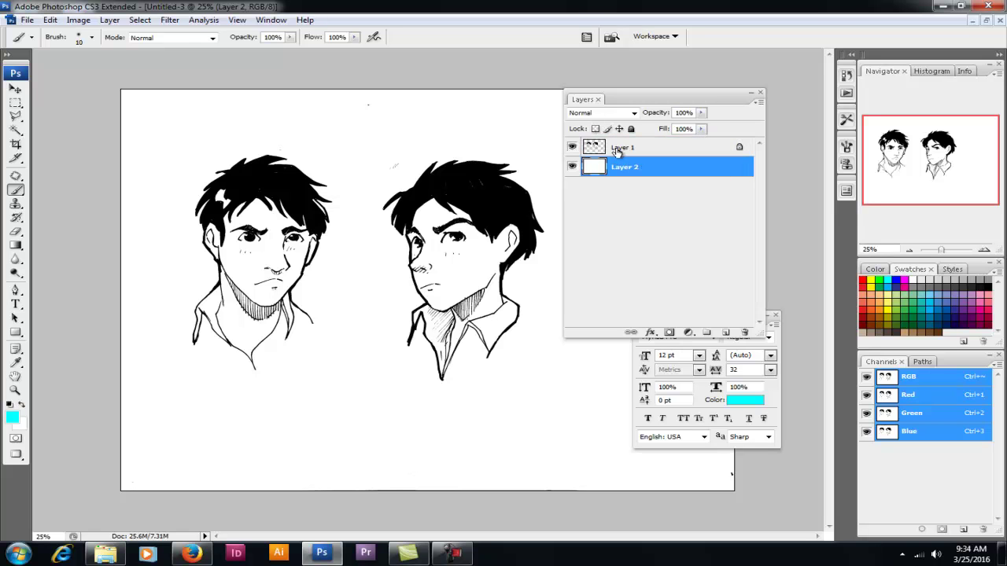
Step: Rename the line art layer as Garis and the white backdrop layer as Putih
{"action": "double_click", "coordinate": [621, 148]}
{"action": "type", "text": "Garis"}
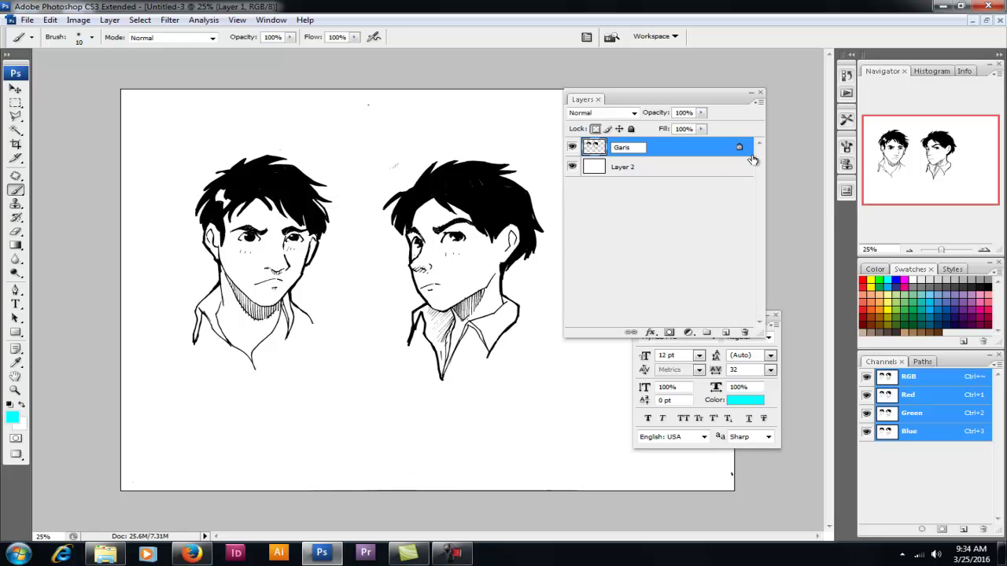
{"action": "left_click", "coordinate": [681, 228]}
{"action": "double_click", "coordinate": [629, 168]}
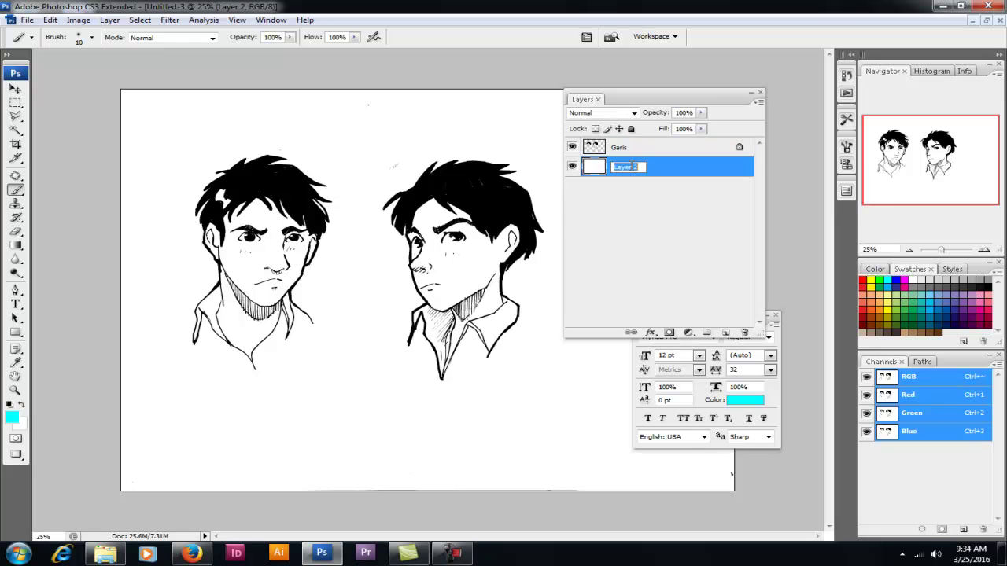
{"action": "type", "text": "Putih"}
{"action": "key", "text": "Return"}
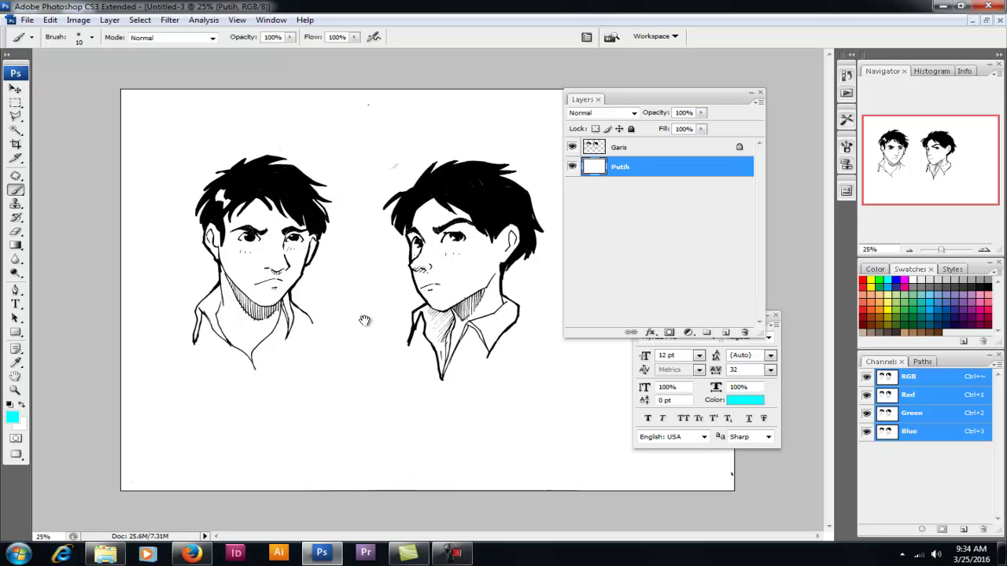
Step: View the whole drawing without the surrounding tools and panels, and restore the full workspace
{"action": "key", "text": "Tab"}
{"action": "key", "text": "Tab"}
{"action": "key", "text": "Tab"}
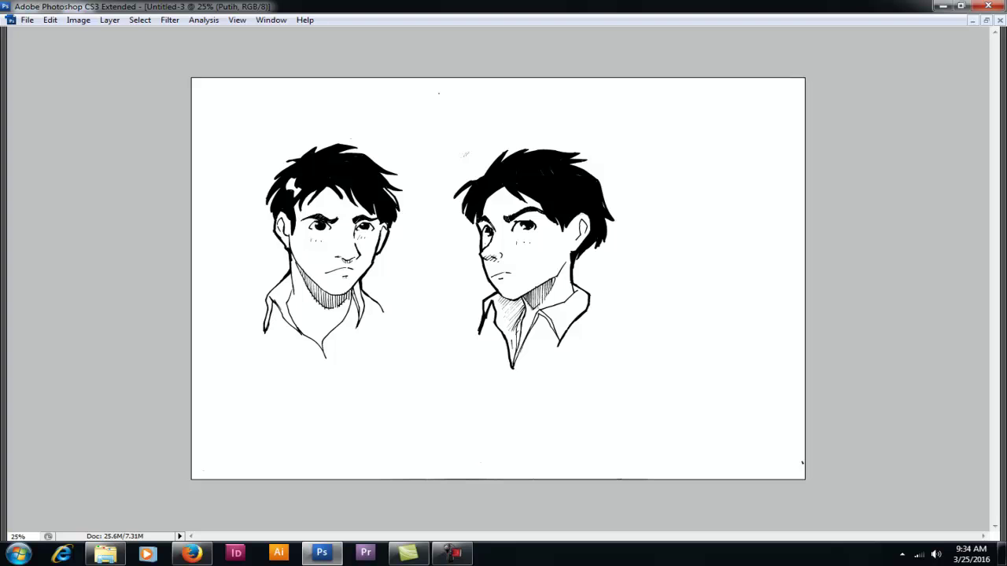
{"action": "key", "text": "Tab"}
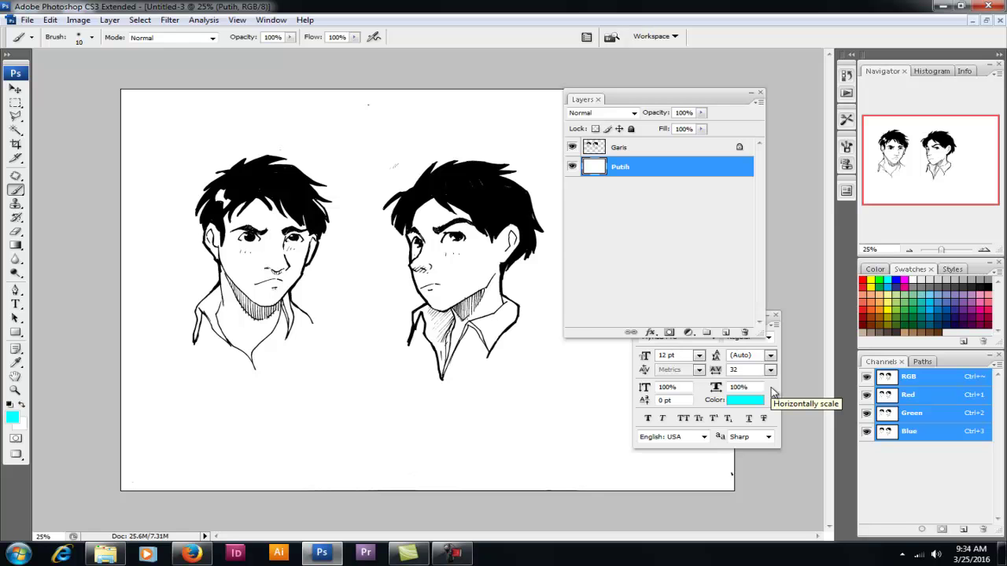
{"action": "key", "text": "Tab"}
{"action": "key", "text": "Tab"}
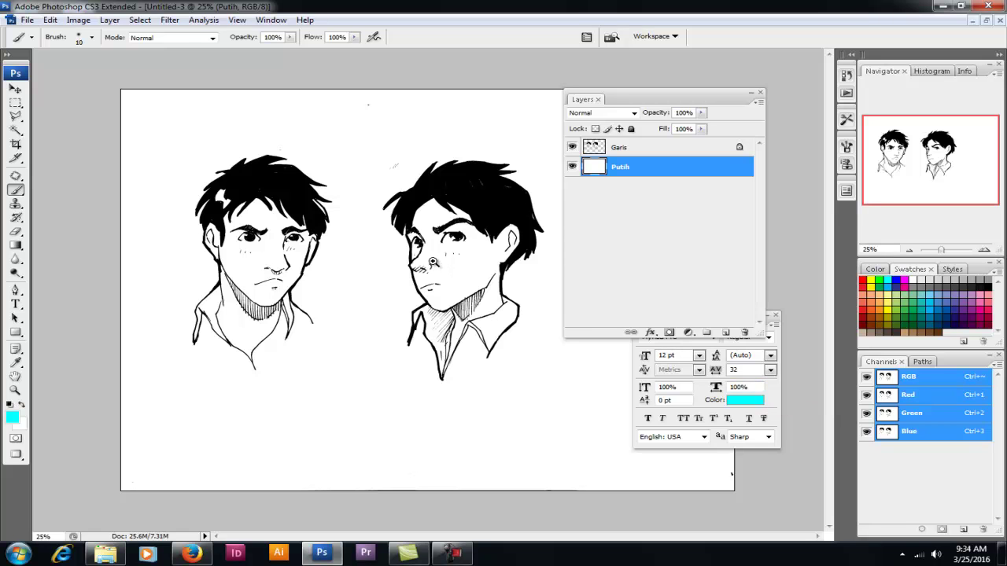
Step: Inspect both heads at magnifications between 25% and 66.67%, using the Hand tool and temporary panning while in the Brush tool
{"action": "scroll", "coordinate": [433, 261], "scroll_direction": "up", "scroll_amount": 1}
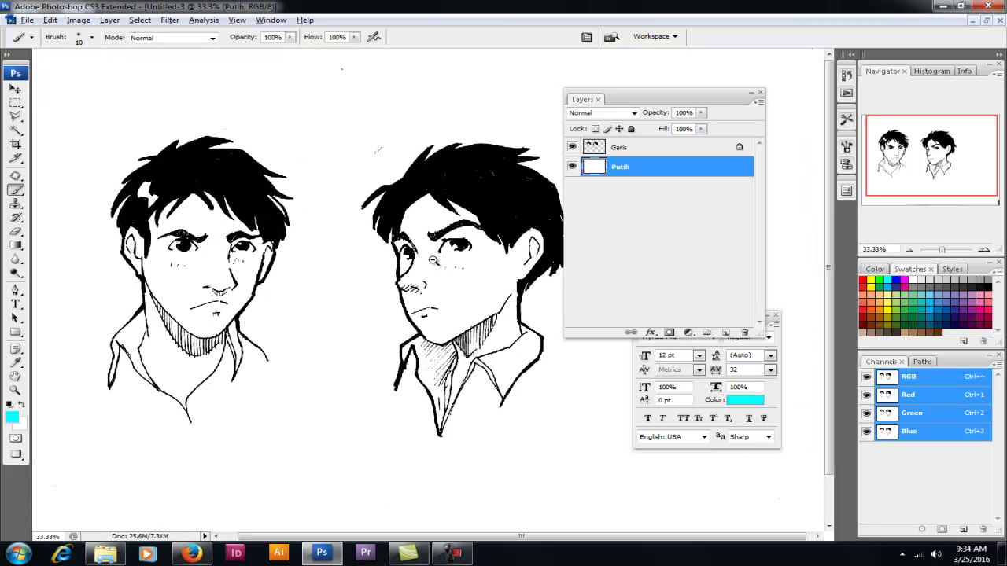
{"action": "scroll", "coordinate": [432, 261], "scroll_direction": "down", "scroll_amount": 1}
{"action": "scroll", "coordinate": [427, 258], "scroll_direction": "up", "scroll_amount": 3}
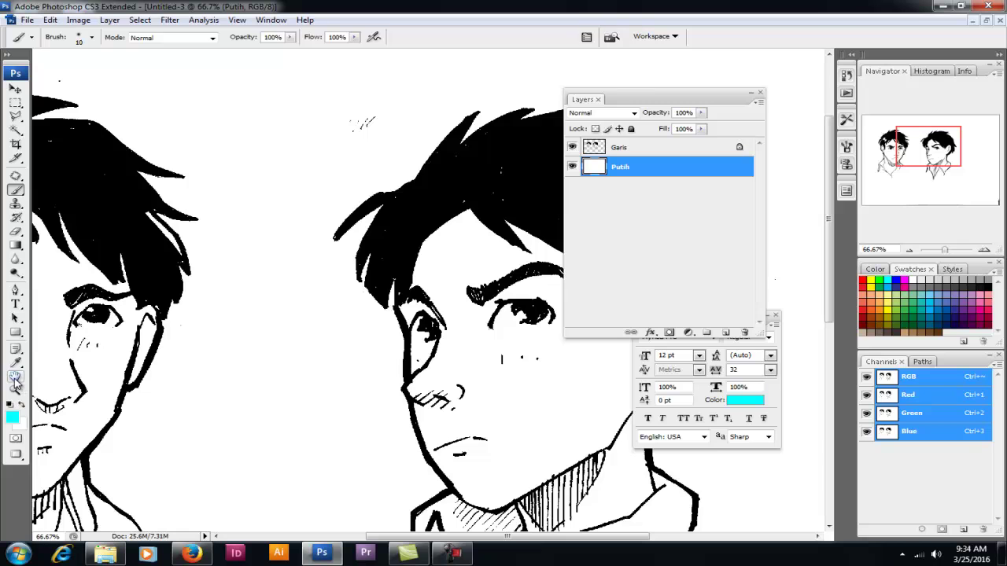
{"action": "left_click", "coordinate": [15, 378]}
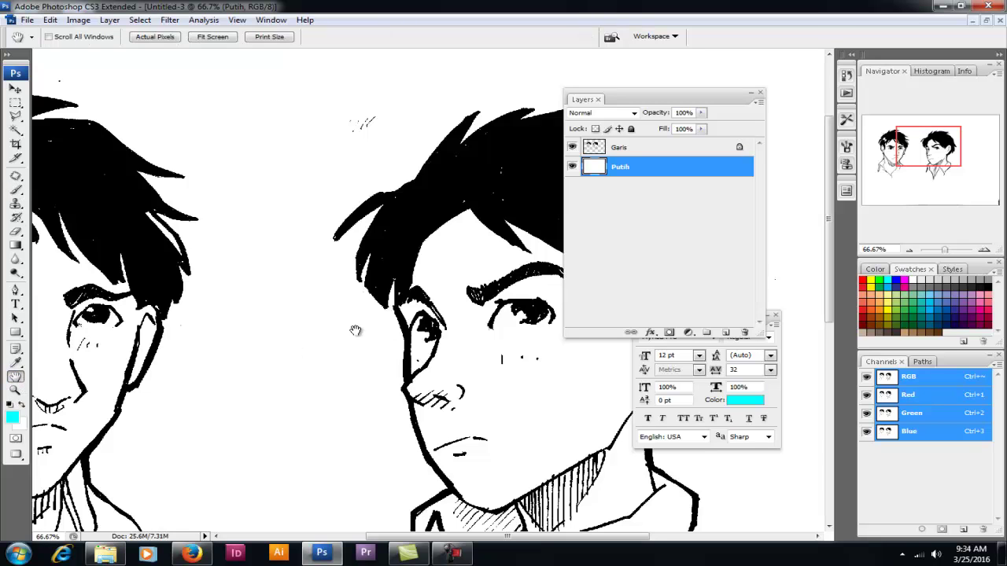
{"action": "left_click", "coordinate": [15, 190]}
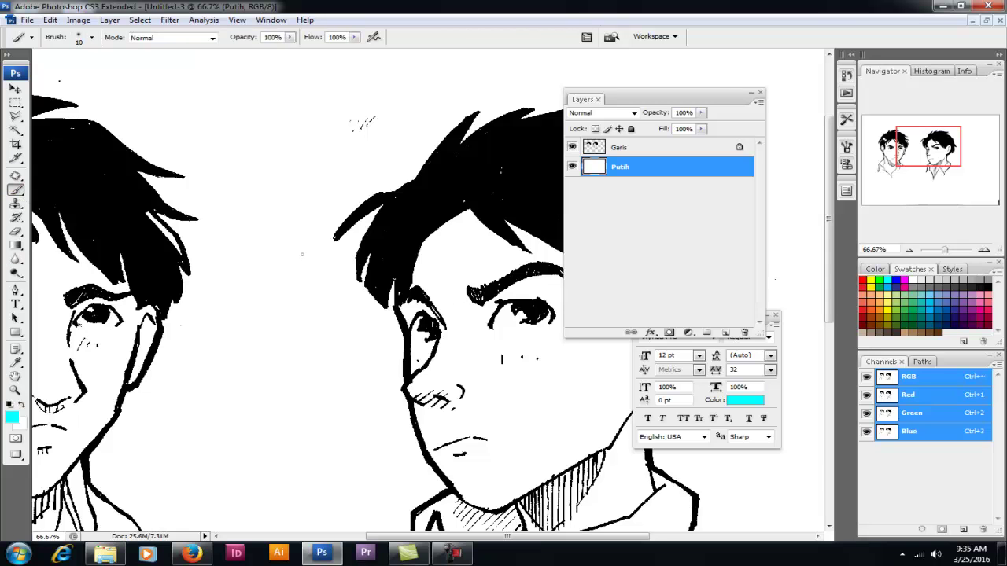
{"action": "left_click_drag", "start_coordinate": [449, 280], "coordinate": [409, 224]}
{"action": "scroll", "coordinate": [409, 224], "scroll_direction": "down", "scroll_amount": 2}
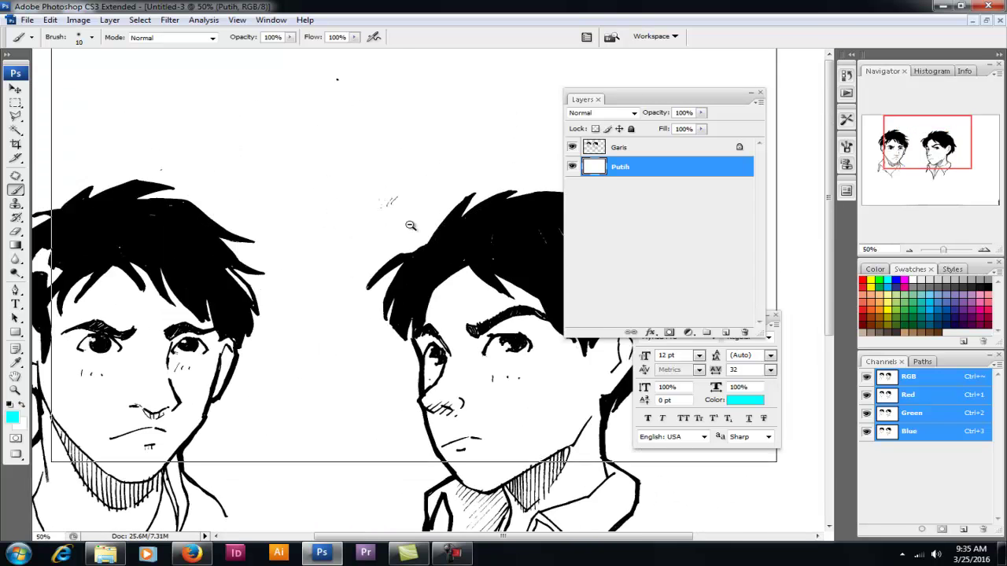
{"action": "scroll", "coordinate": [409, 224], "scroll_direction": "down", "scroll_amount": 1}
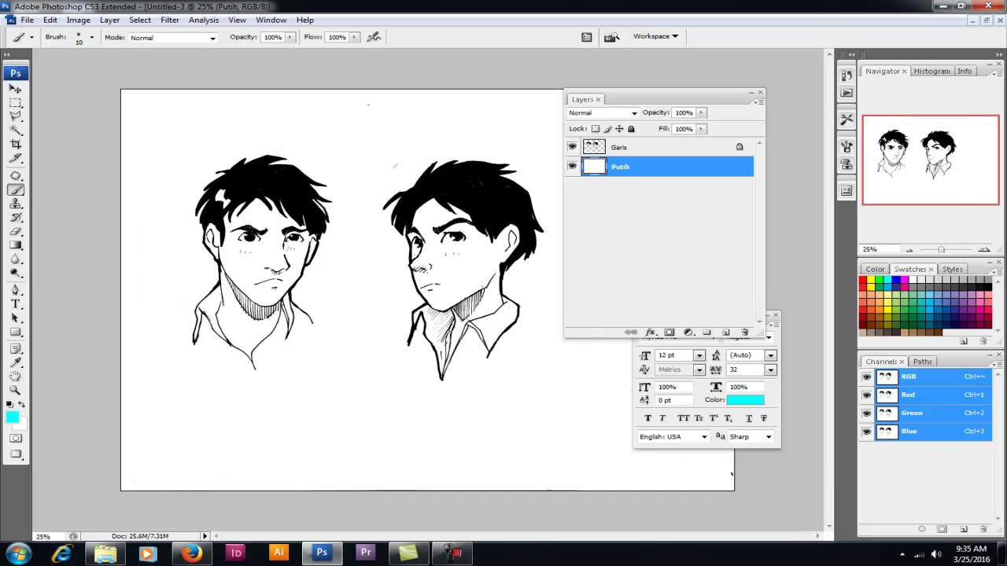
{"action": "scroll", "coordinate": [446, 249], "scroll_direction": "up", "scroll_amount": 1}
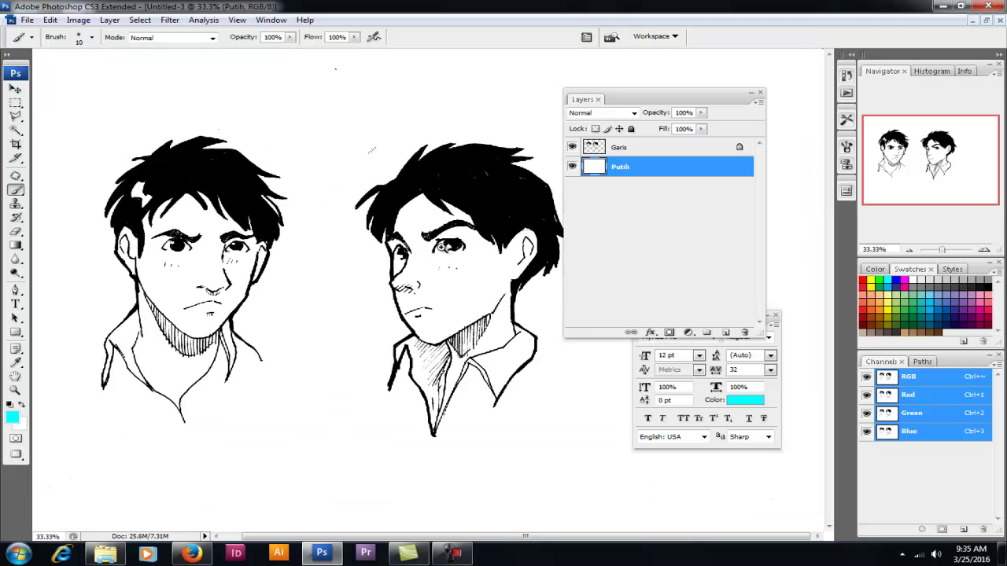
{"action": "scroll", "coordinate": [385, 284], "scroll_direction": "up", "scroll_amount": 1}
{"action": "scroll", "coordinate": [385, 285], "scroll_direction": "down", "scroll_amount": 2}
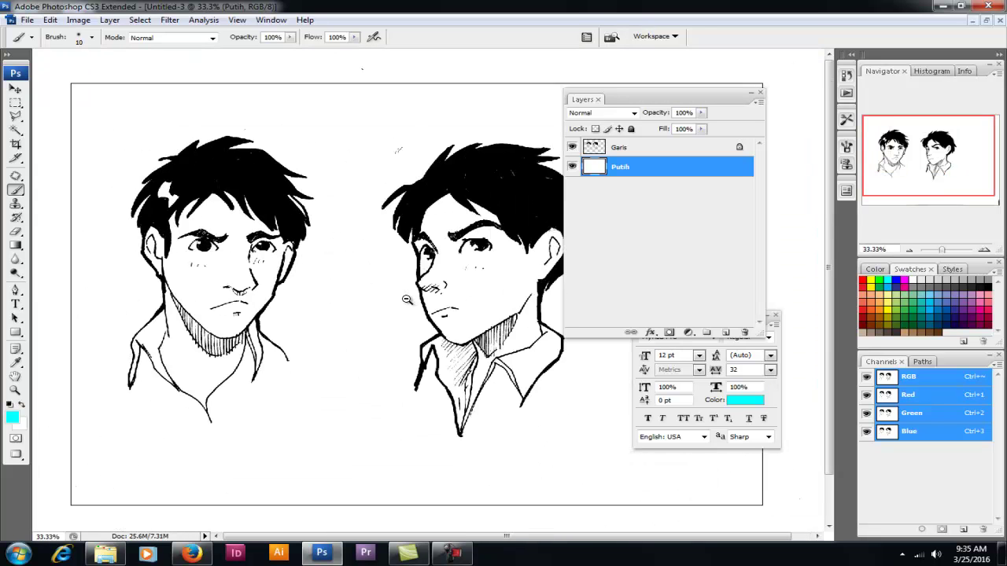
Step: Start saving the drawing under a new name and choose the Desktop as its save location
{"action": "key", "text": "ctrl+s"}
{"action": "left_click", "coordinate": [363, 274]}
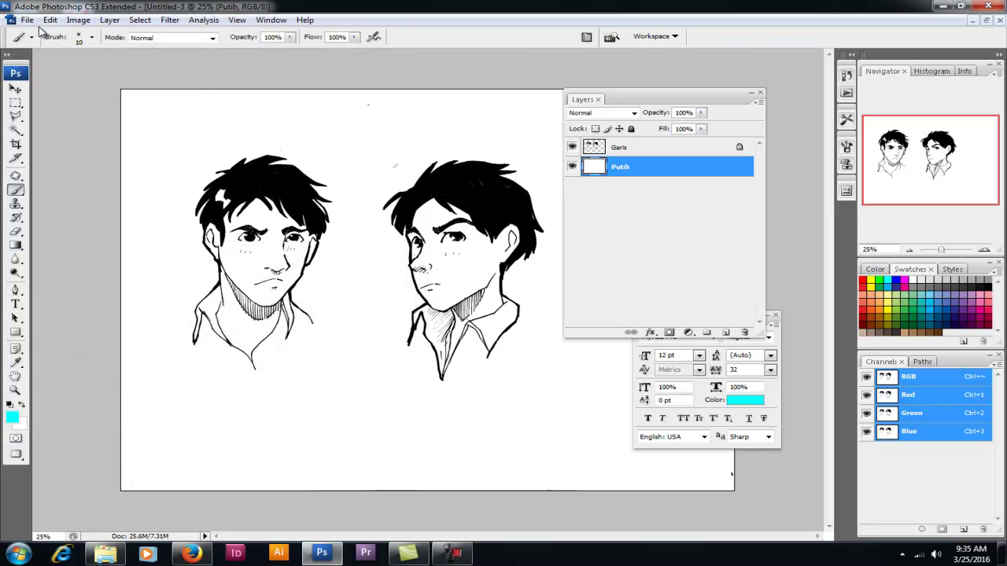
{"action": "left_click", "coordinate": [26, 20]}
{"action": "left_click", "coordinate": [59, 163]}
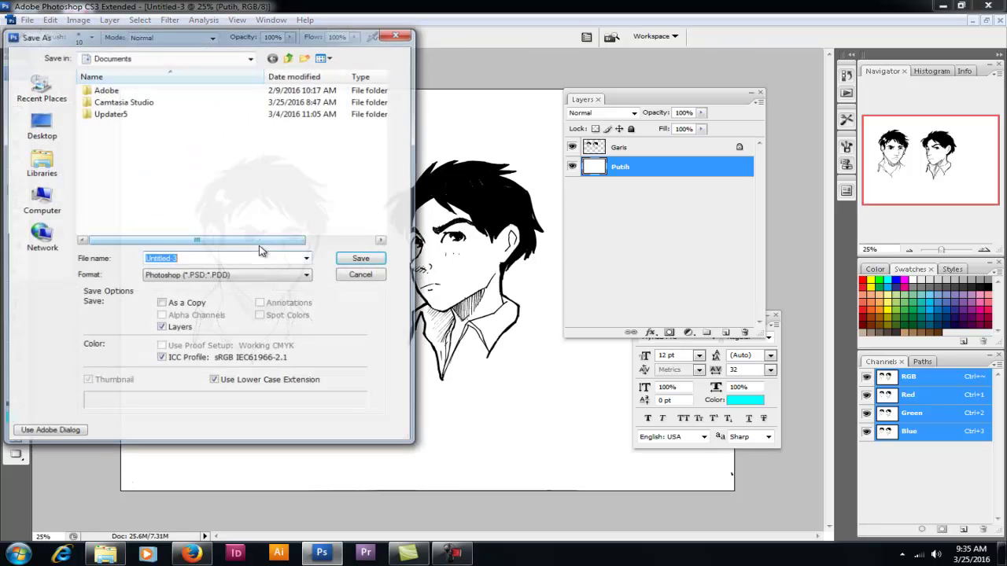
{"action": "left_click", "coordinate": [180, 57]}
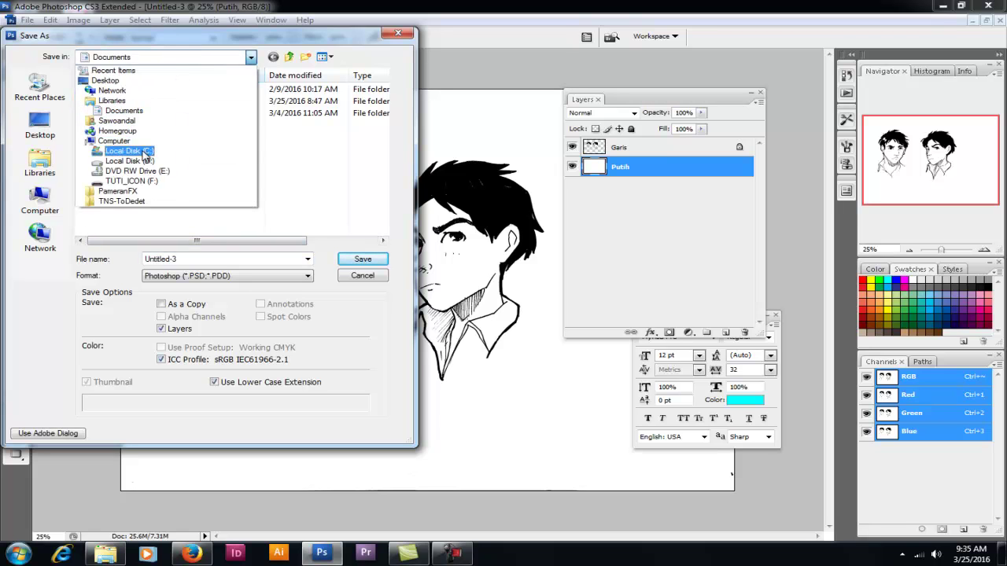
{"action": "left_click", "coordinate": [118, 141]}
{"action": "left_click", "coordinate": [153, 61]}
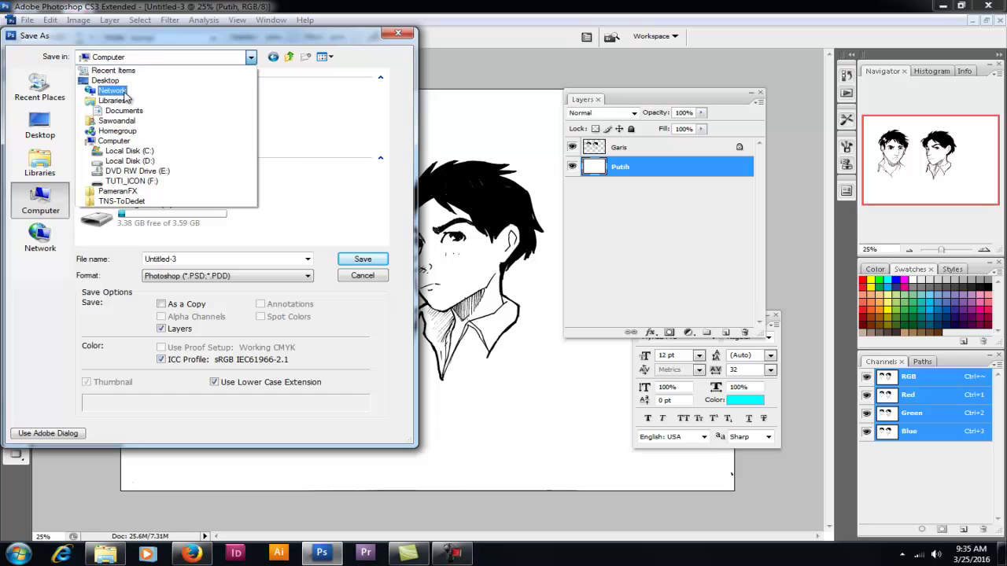
{"action": "left_click", "coordinate": [105, 80]}
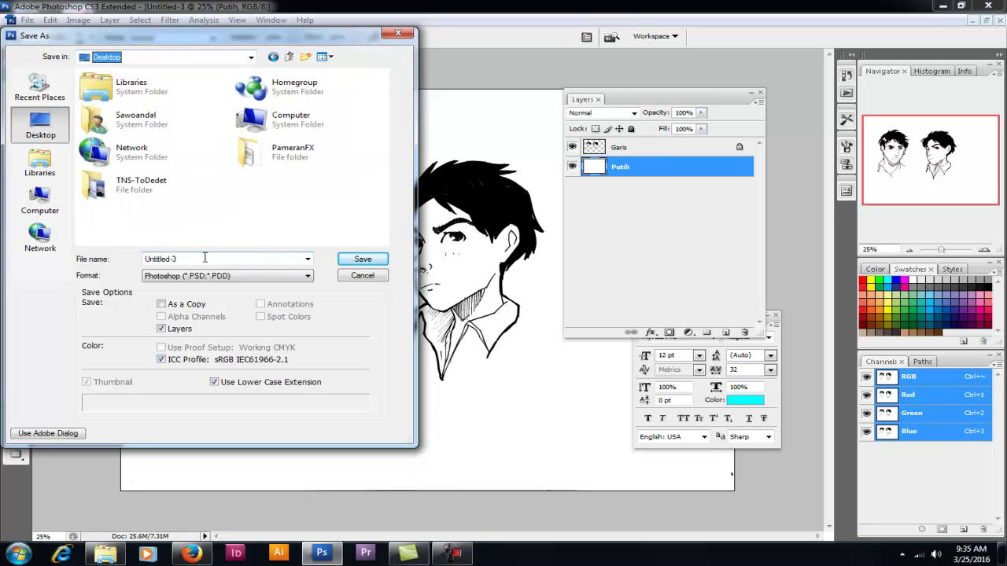
Step: Save the drawing with its layers in Photoshop PSD format as Latihan 01, with Maximize compatibility enabled
{"action": "left_click", "coordinate": [217, 277]}
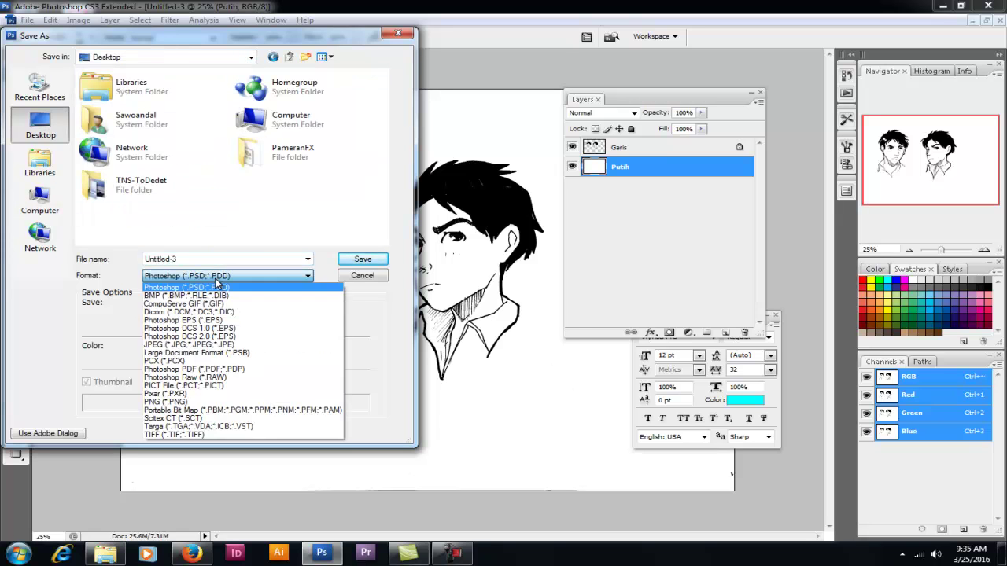
{"action": "left_click", "coordinate": [217, 288]}
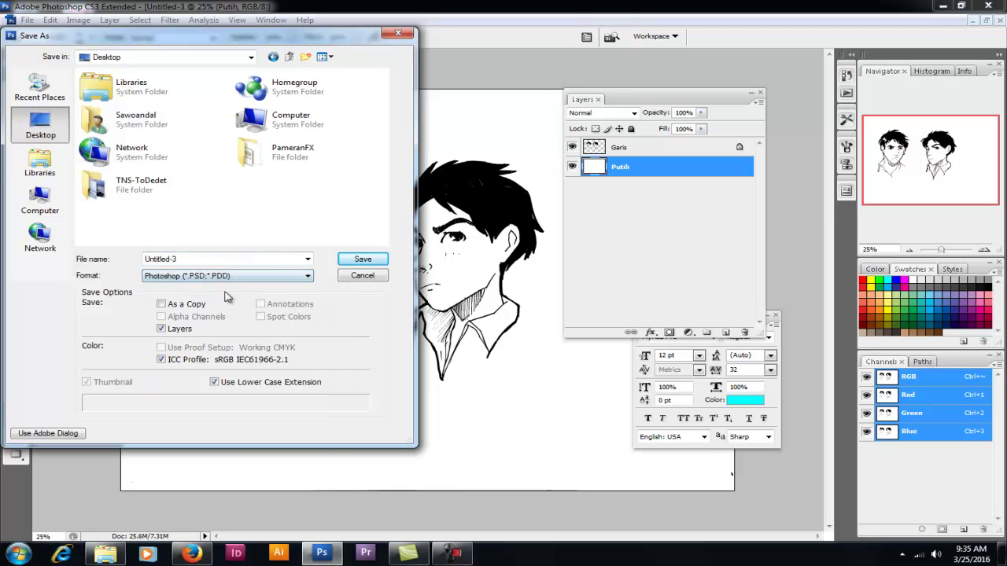
{"action": "double_click", "coordinate": [203, 259]}
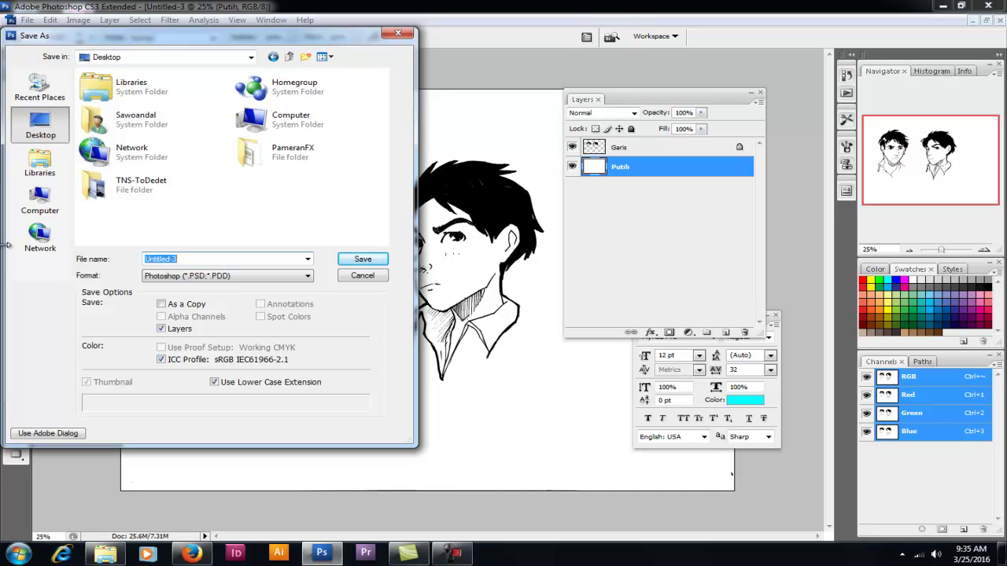
{"action": "type", "text": "L"}
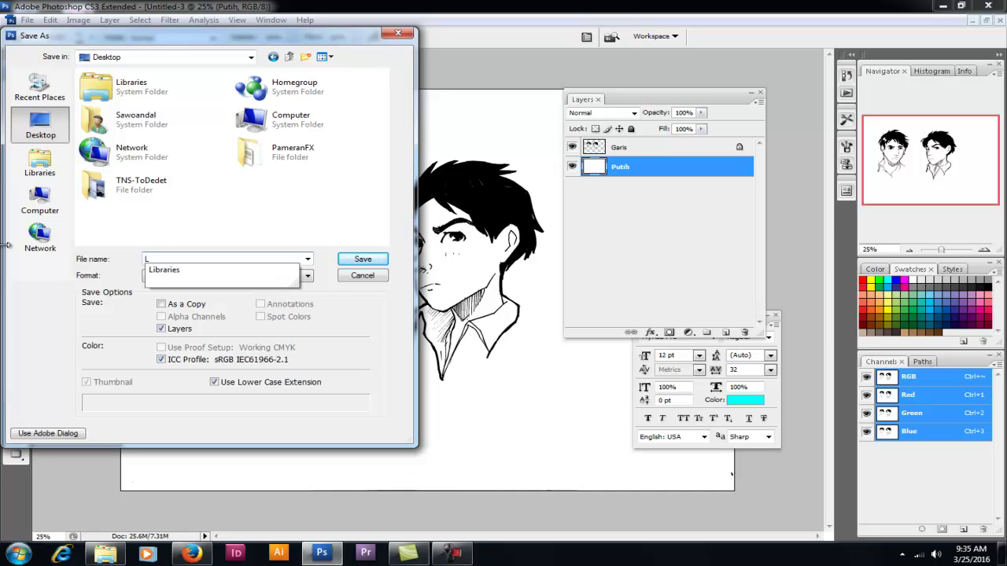
{"action": "type", "text": "atihan 01"}
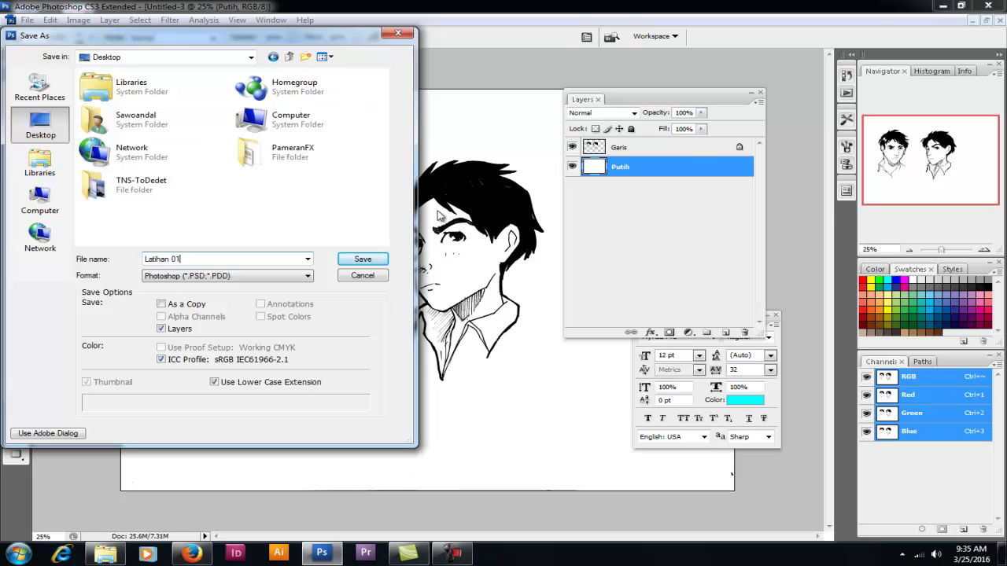
{"action": "left_click", "coordinate": [365, 260]}
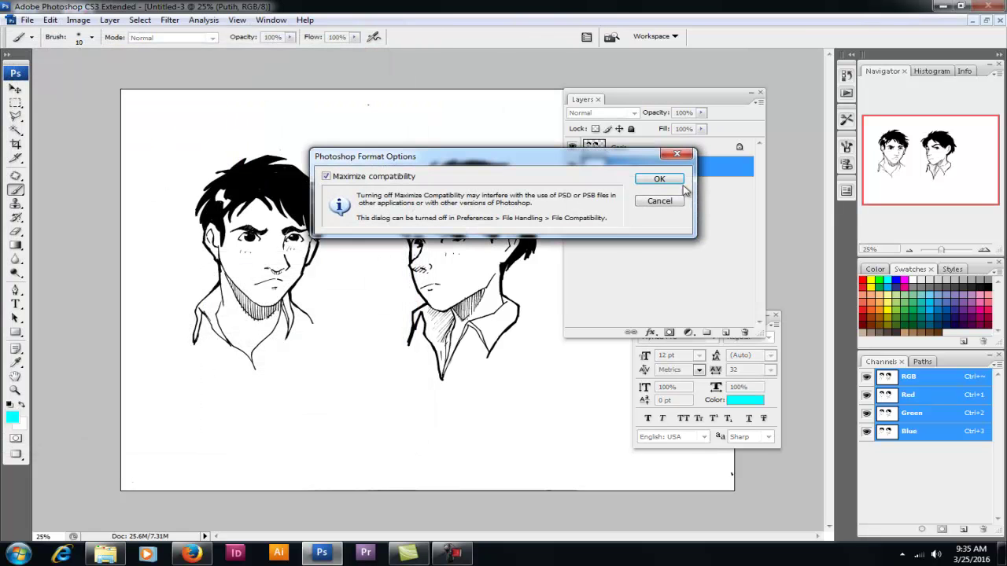
{"action": "left_click", "coordinate": [656, 179]}
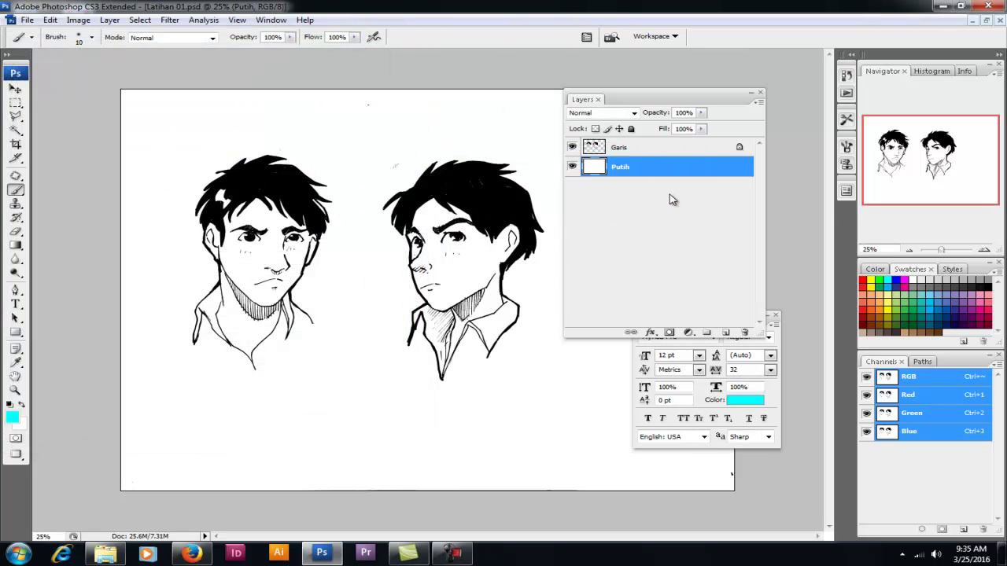
Step: Hide the tools and panels, cycle the screen modes to a floating document window, and view the whole drawing at 16.67%
{"action": "key", "text": "Tab"}
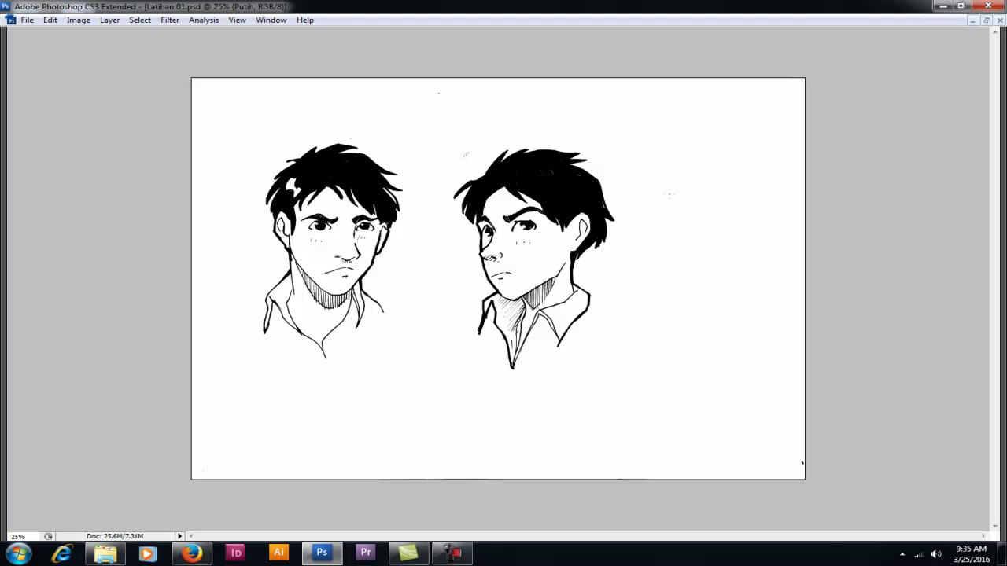
{"action": "key", "text": "f"}
{"action": "key", "text": "f"}
{"action": "key", "text": "f"}
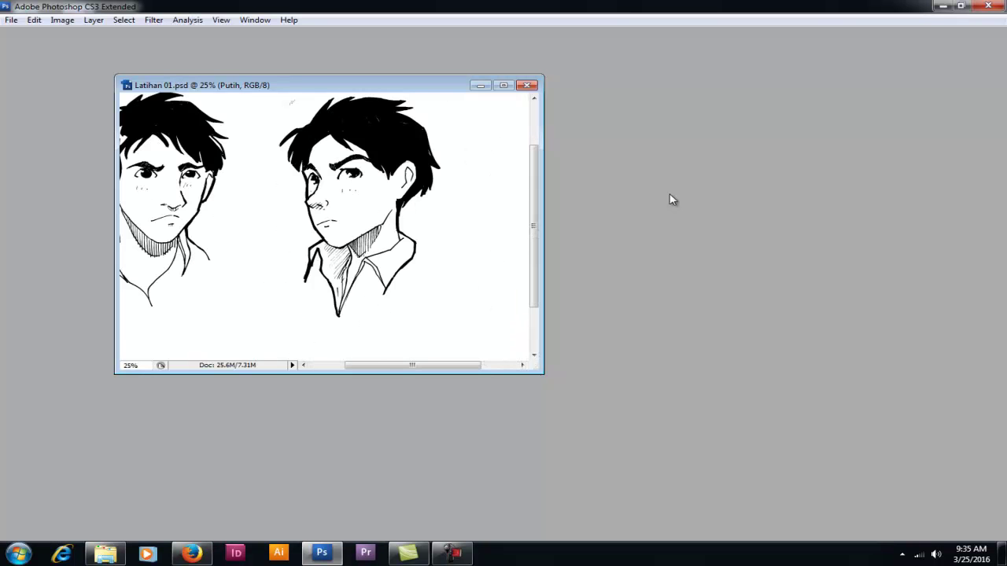
{"action": "key", "text": "ctrl+minus"}
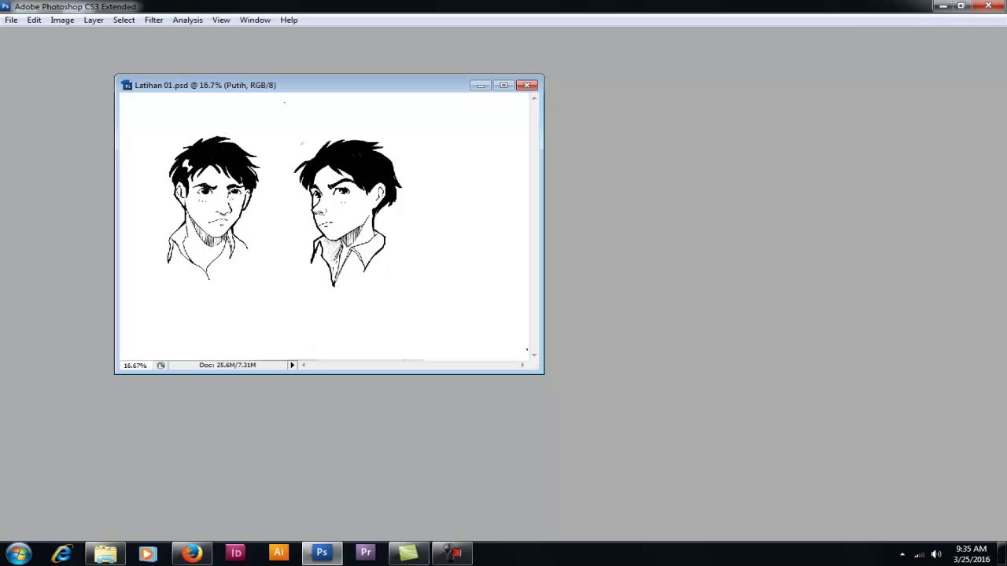